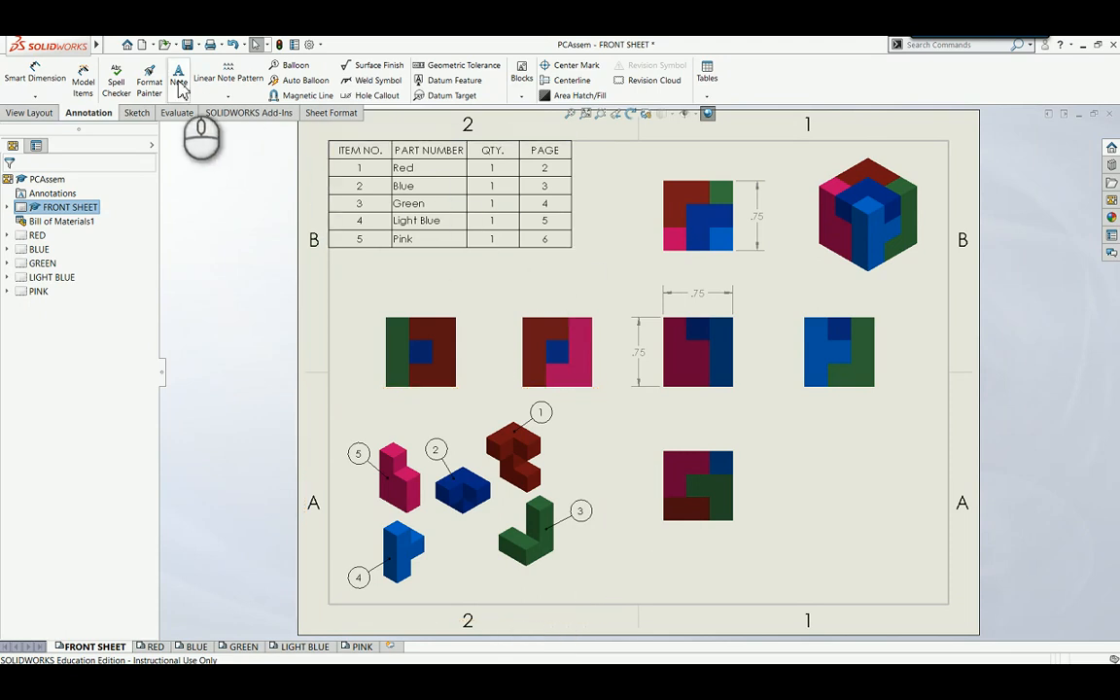
# Step: Create a new A (ANSI) Landscape drawing with the sheet format displayed, without inserting a model view
pyautogui.click(144, 47)
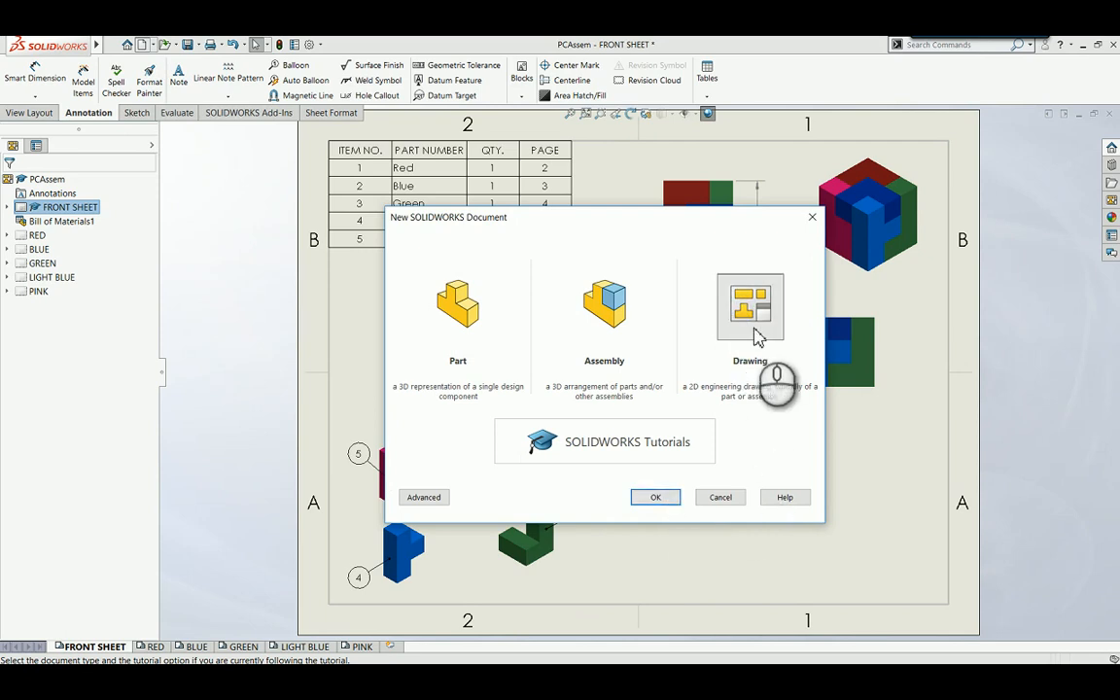
pyautogui.click(654, 498)
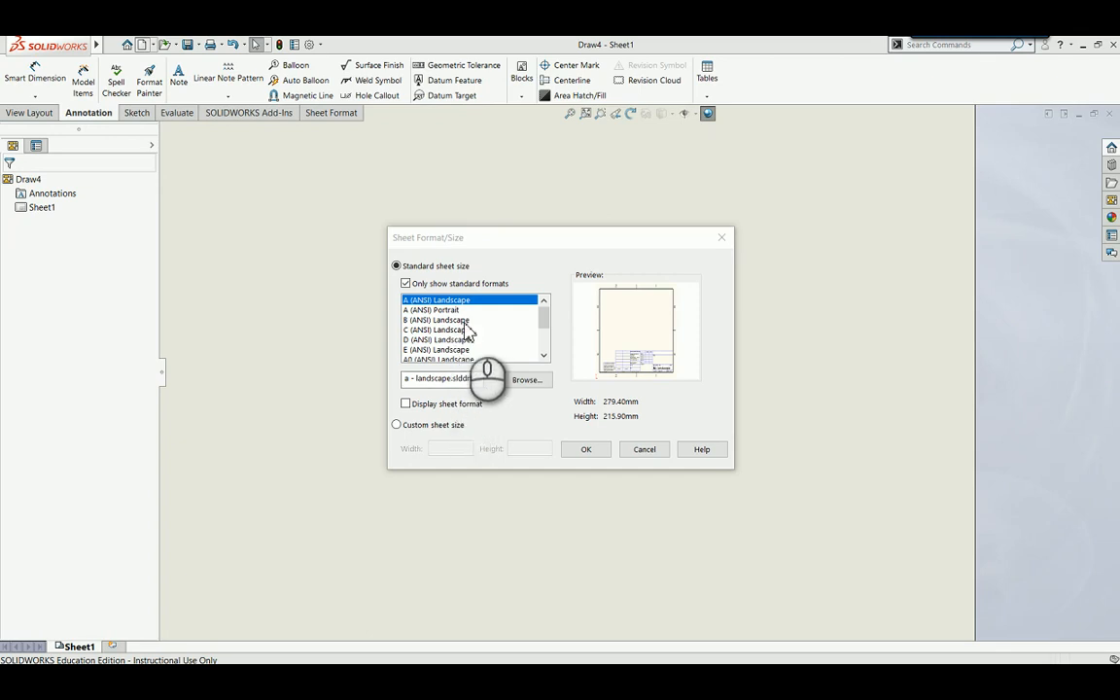
pyautogui.scroll(-1, 467, 333)
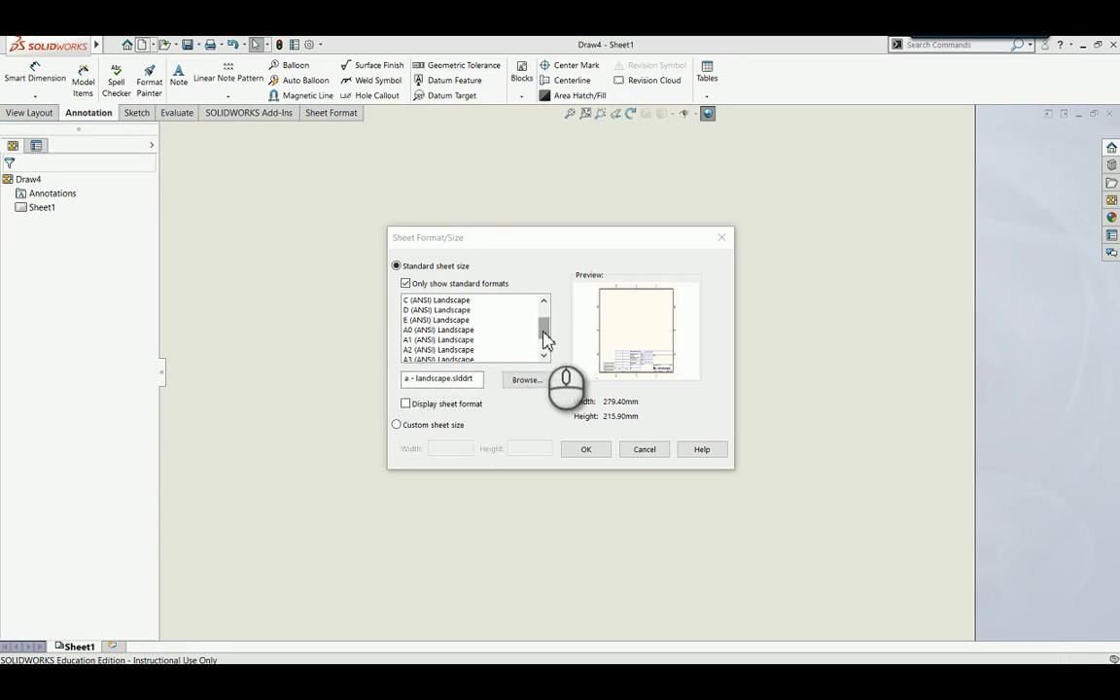
pyautogui.moveTo(542, 342); pyautogui.dragTo(544, 309)
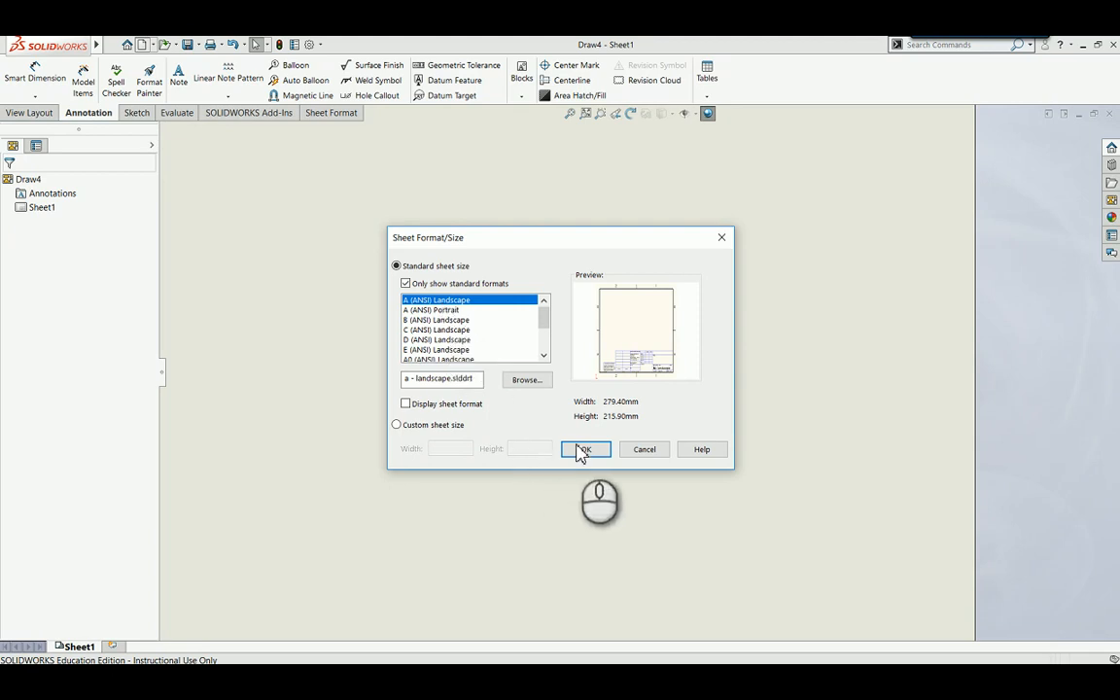
pyautogui.click(406, 404)
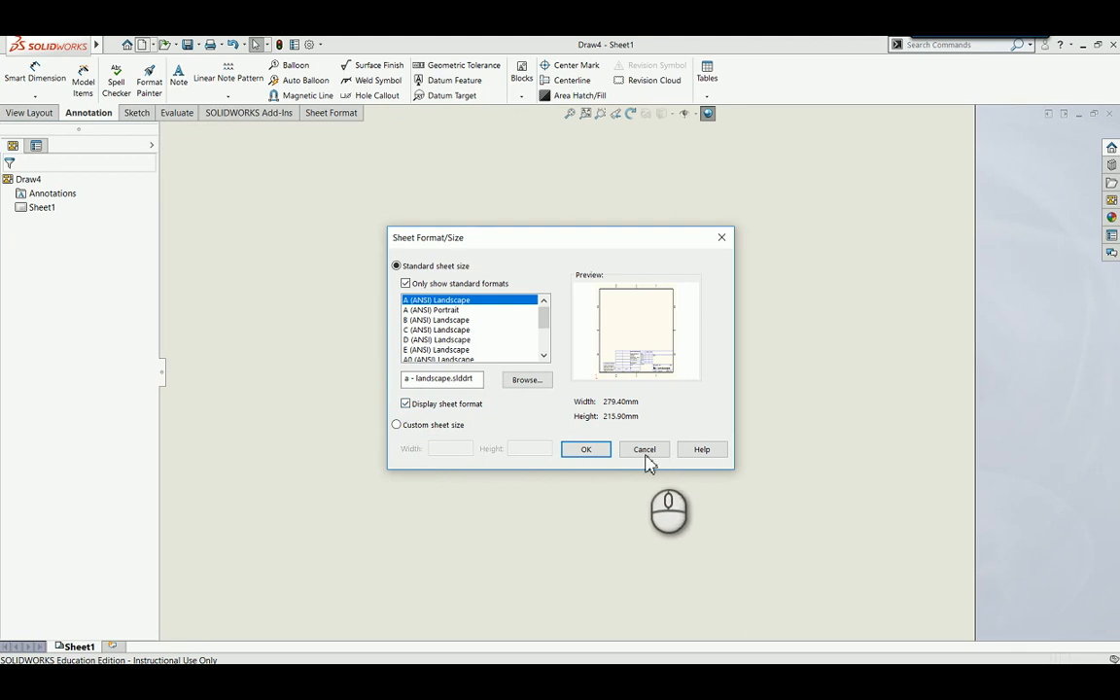
pyautogui.click(594, 453)
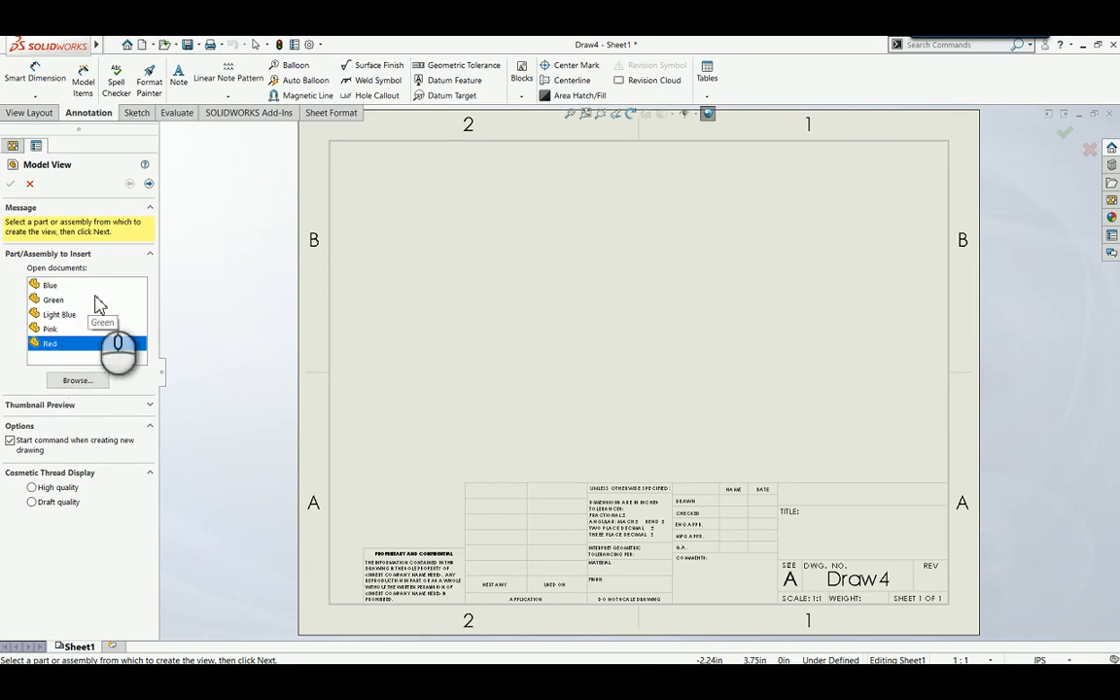
pyautogui.click(30, 185)
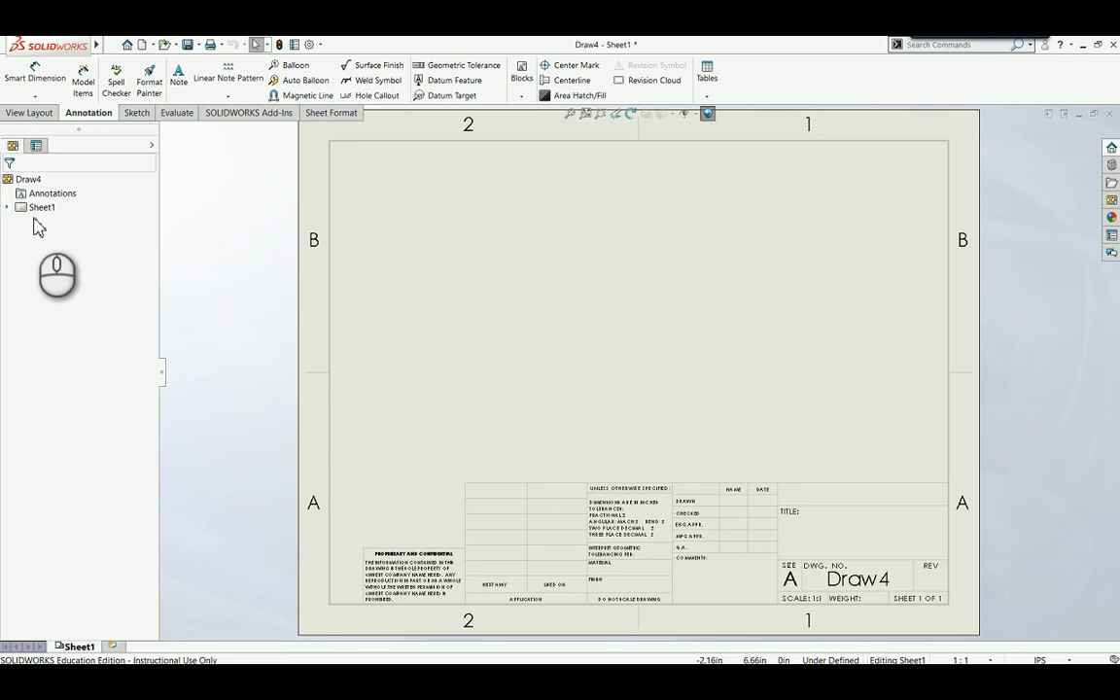
# Step: Rename the drawing's only sheet as FRONT SHEET
pyautogui.click(40, 208)
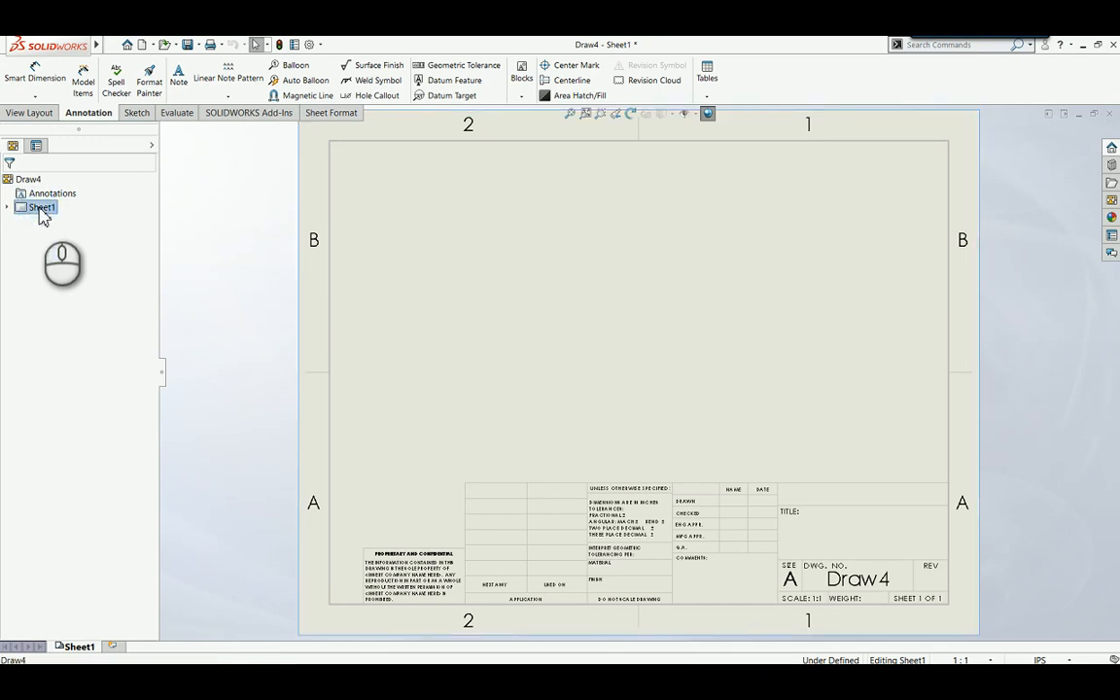
pyautogui.click(41, 208)
pyautogui.write('COVER')
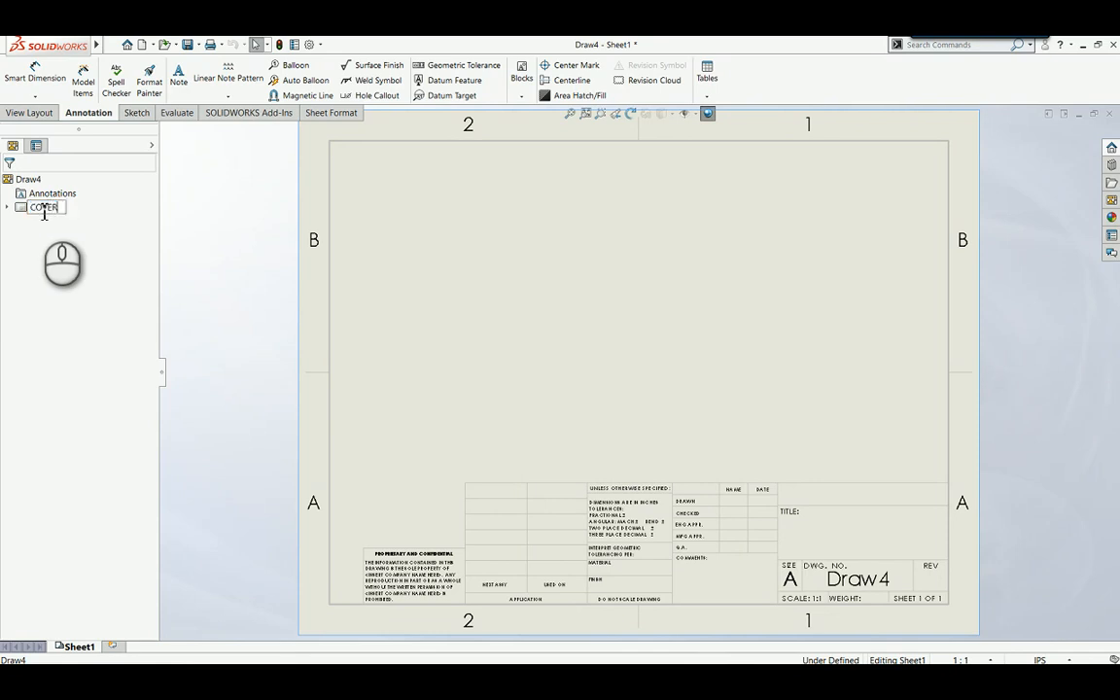
pyautogui.write(' SHEET')
pyautogui.doubleClick(50, 209)
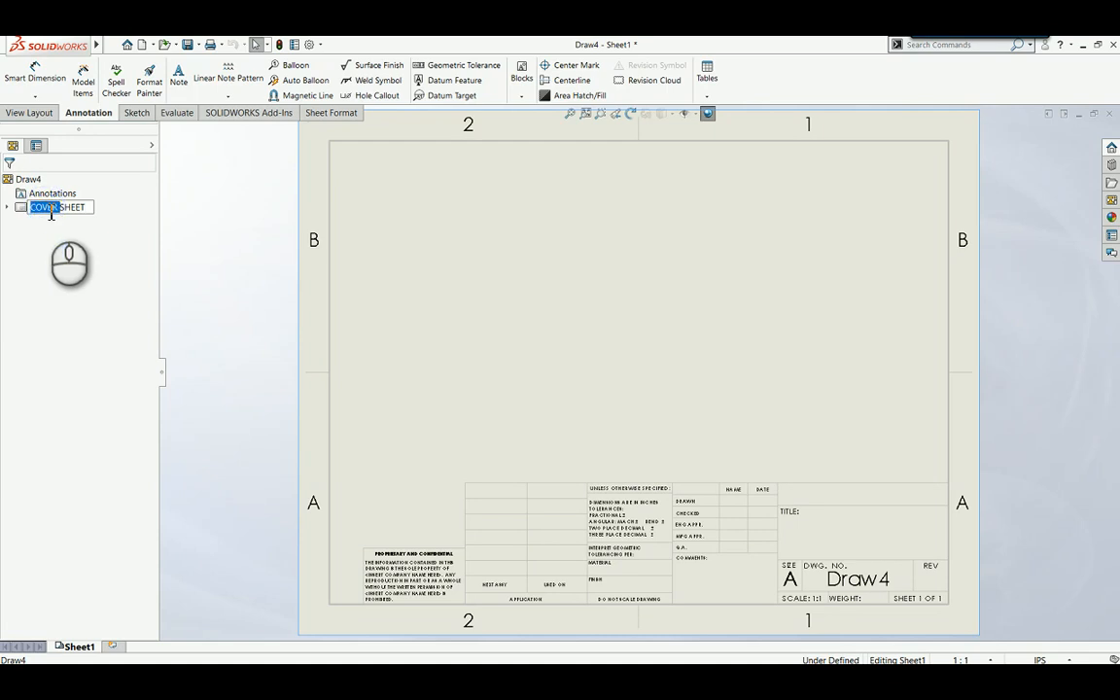
pyautogui.write('FRONT')
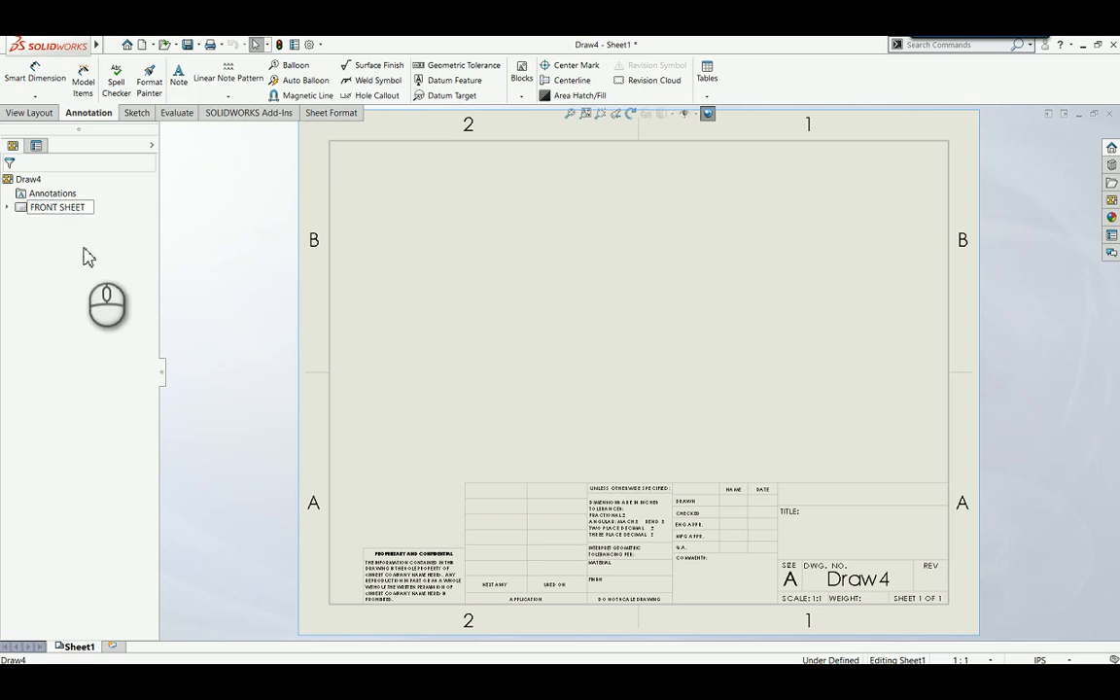
pyautogui.click(75, 224)
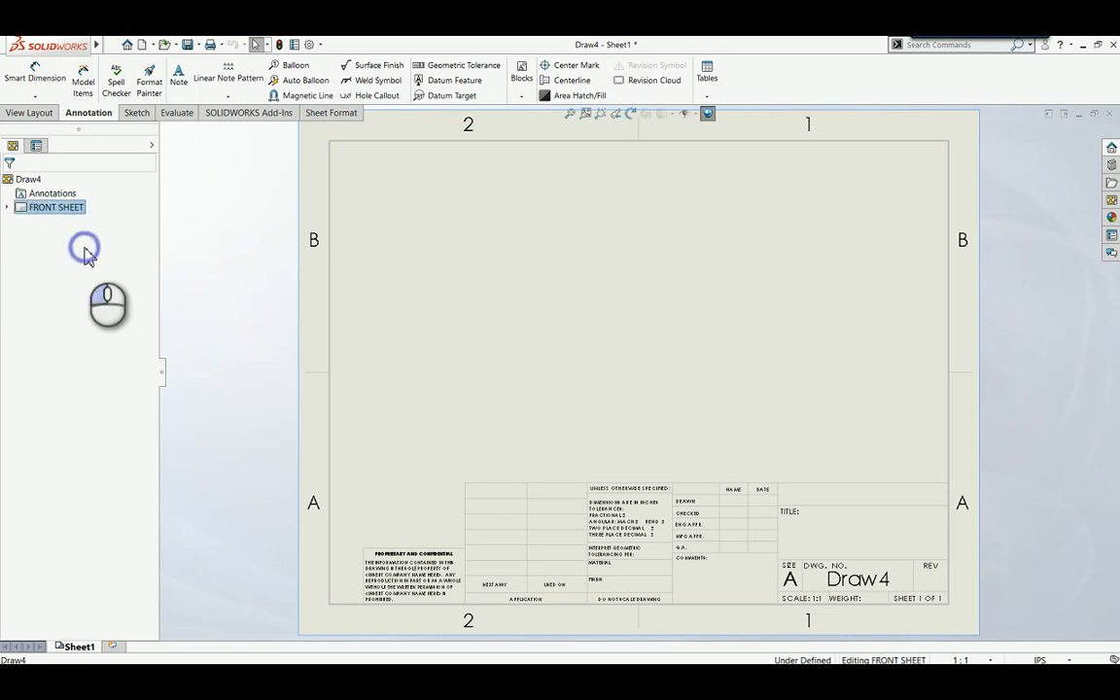
# Step: Add five more sheets to the drawing after FRONT SHEET, keeping their default names
pyautogui.rightClick(23, 208)
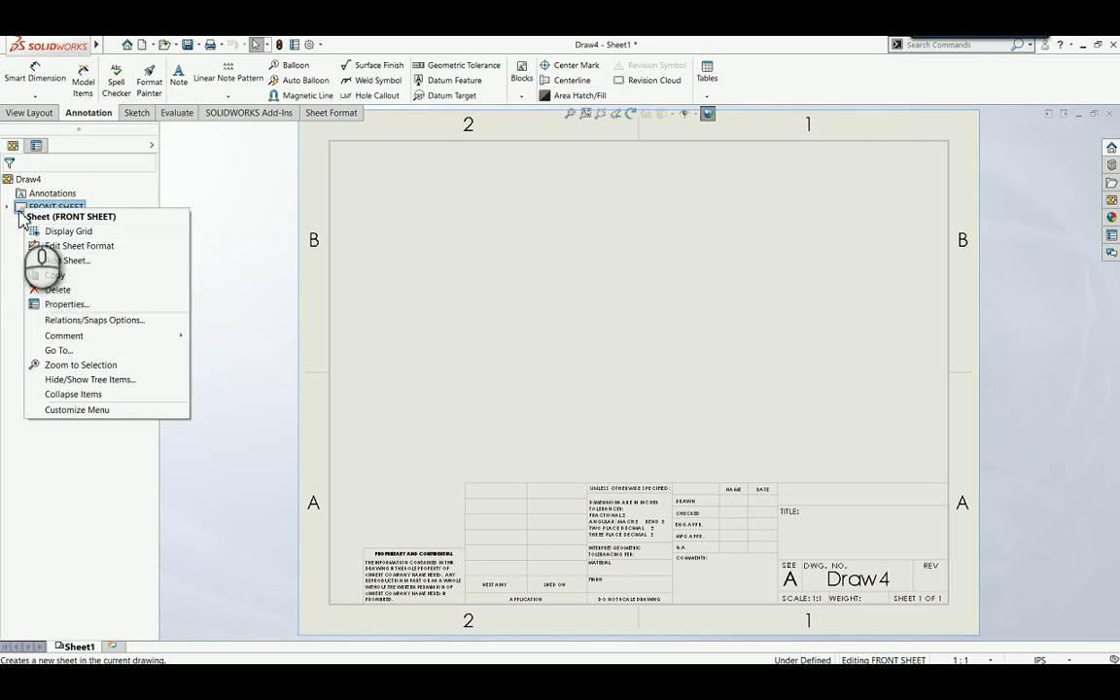
pyautogui.rightClick(19, 210)
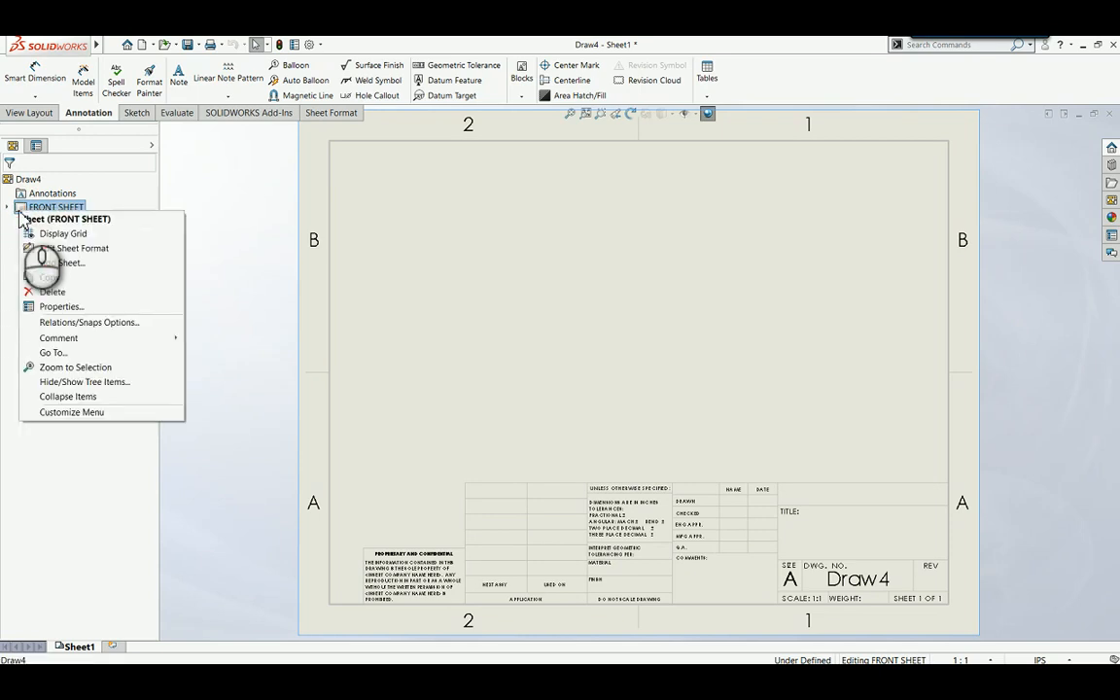
pyautogui.click(47, 264)
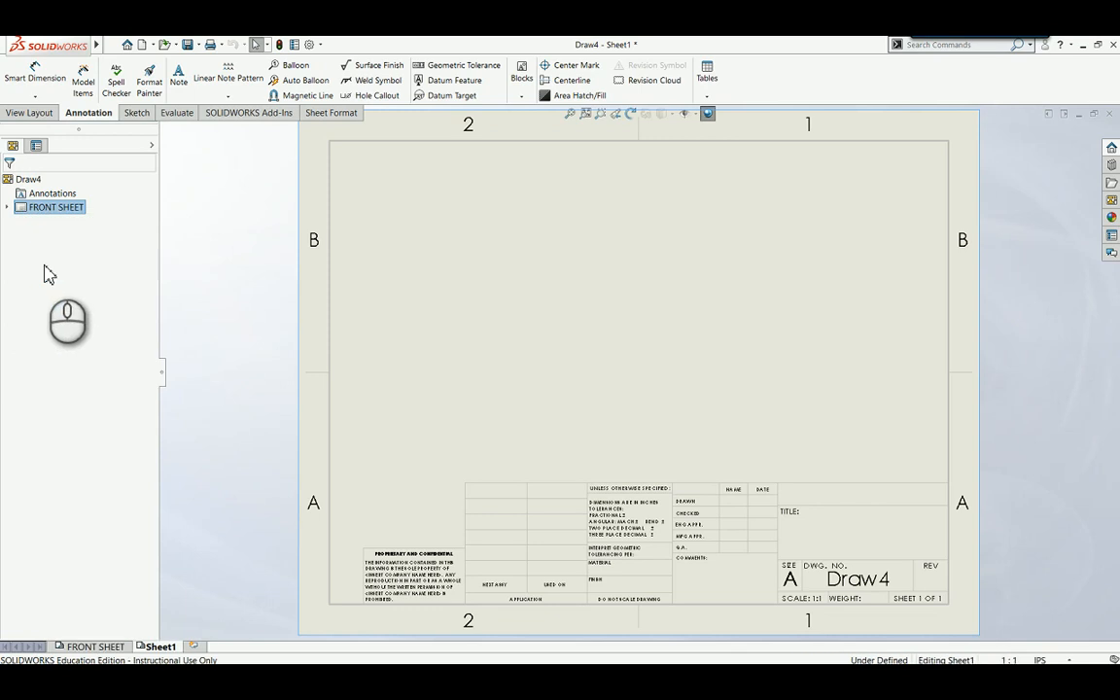
pyautogui.rightClick(22, 236)
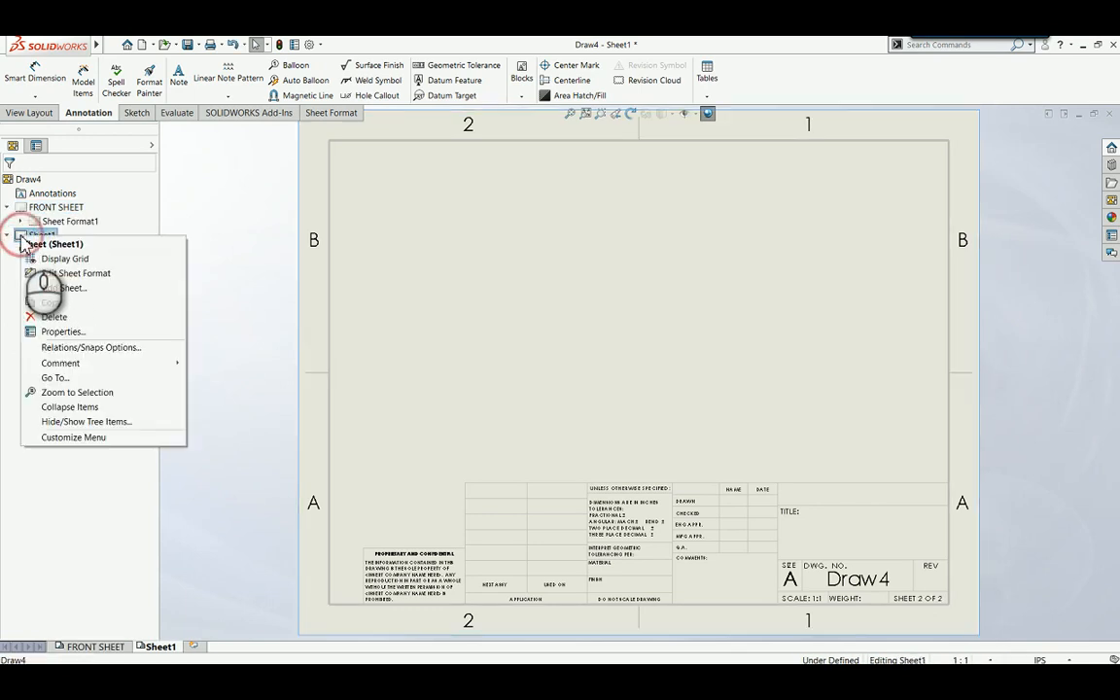
pyautogui.click(70, 287)
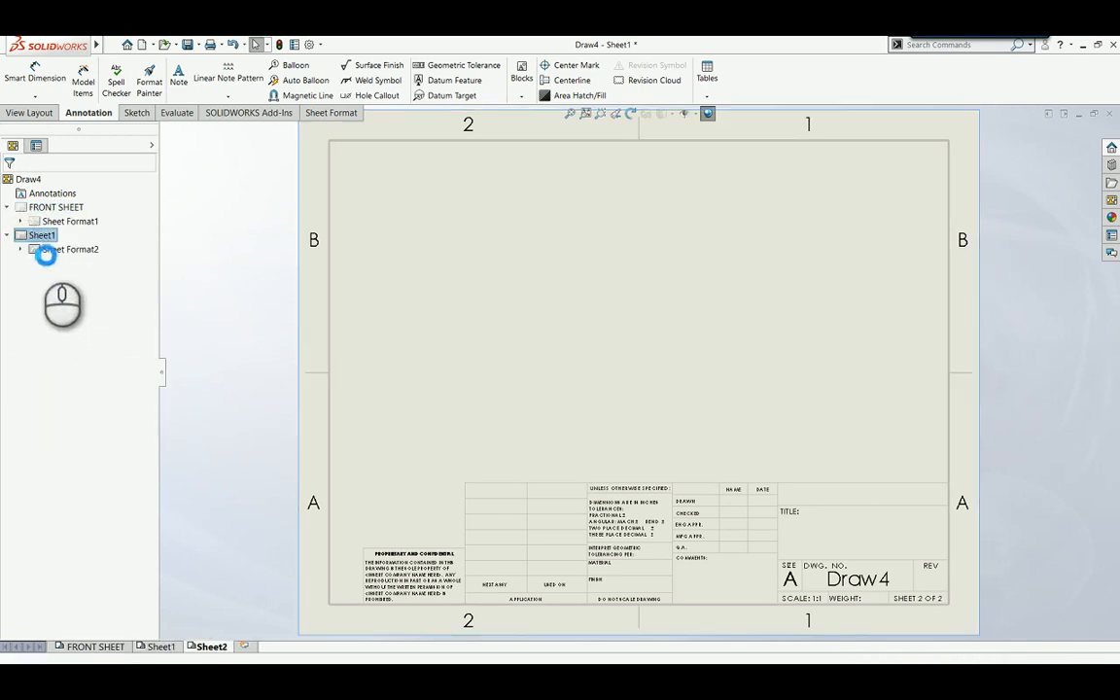
pyautogui.rightClick(24, 264)
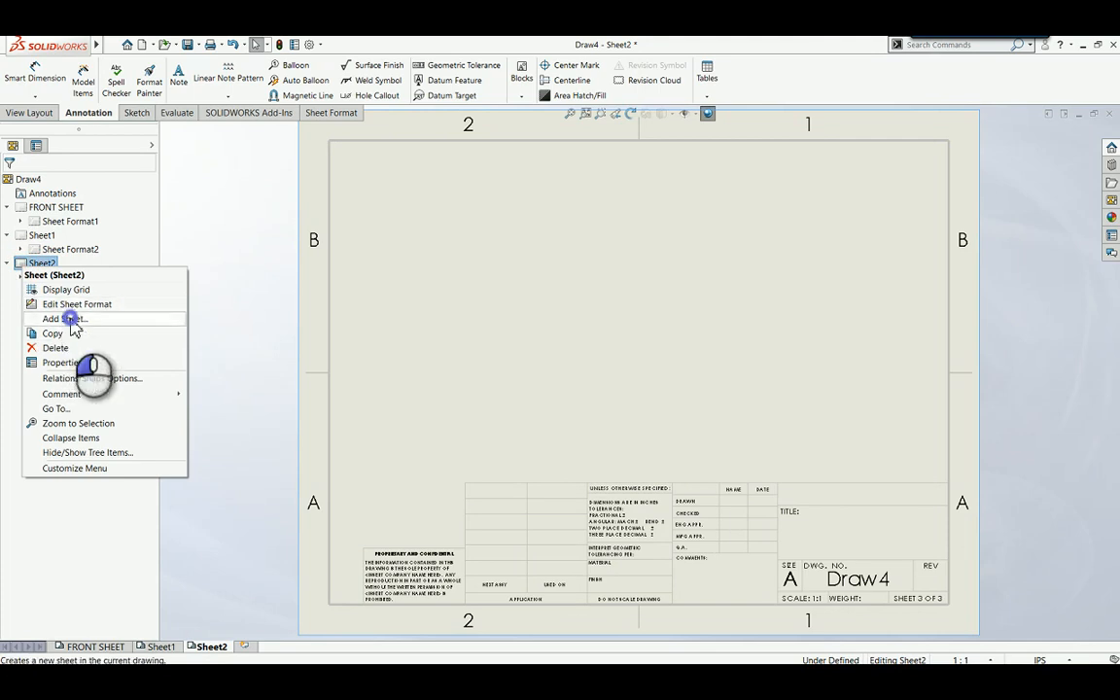
pyautogui.click(64, 319)
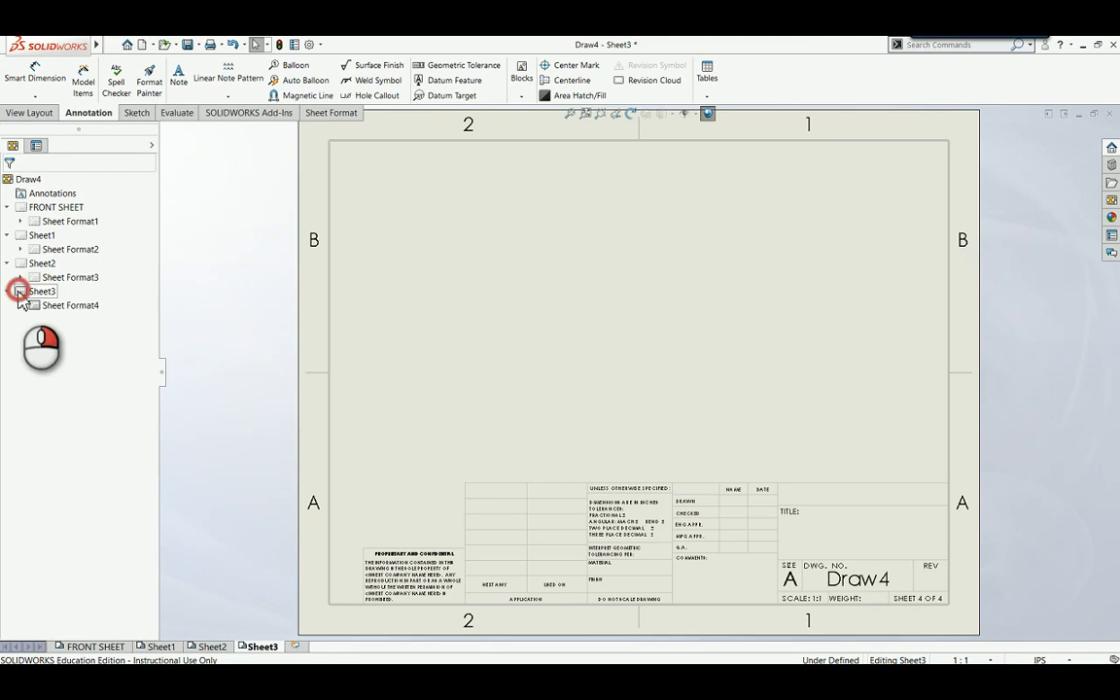
pyautogui.rightClick(19, 292)
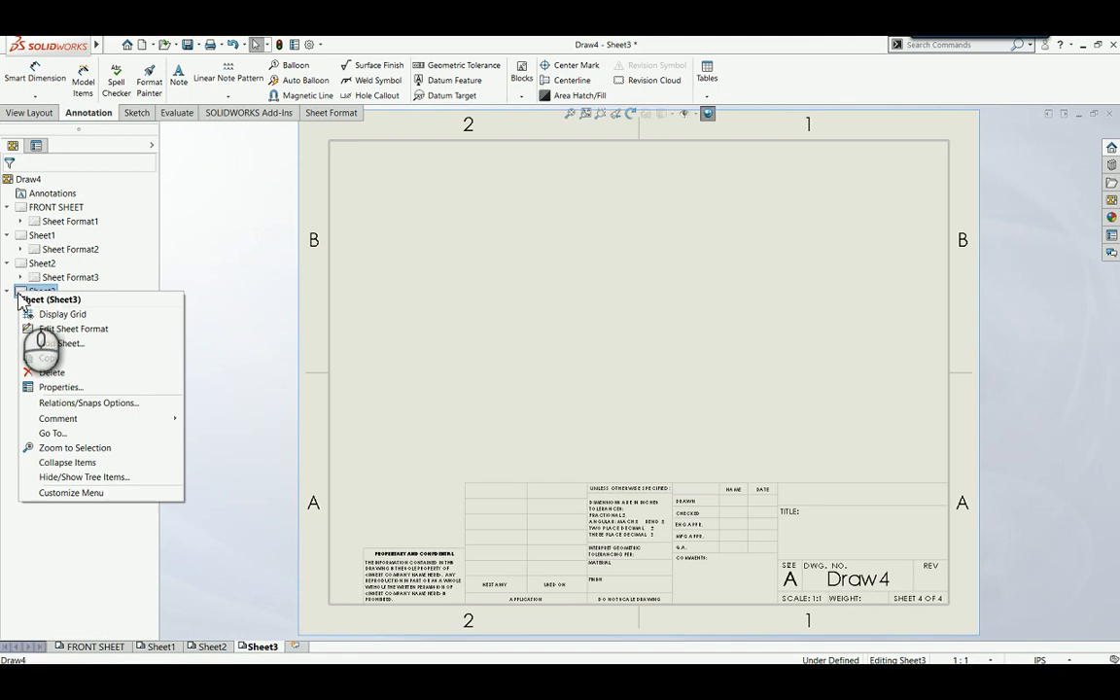
pyautogui.click(44, 345)
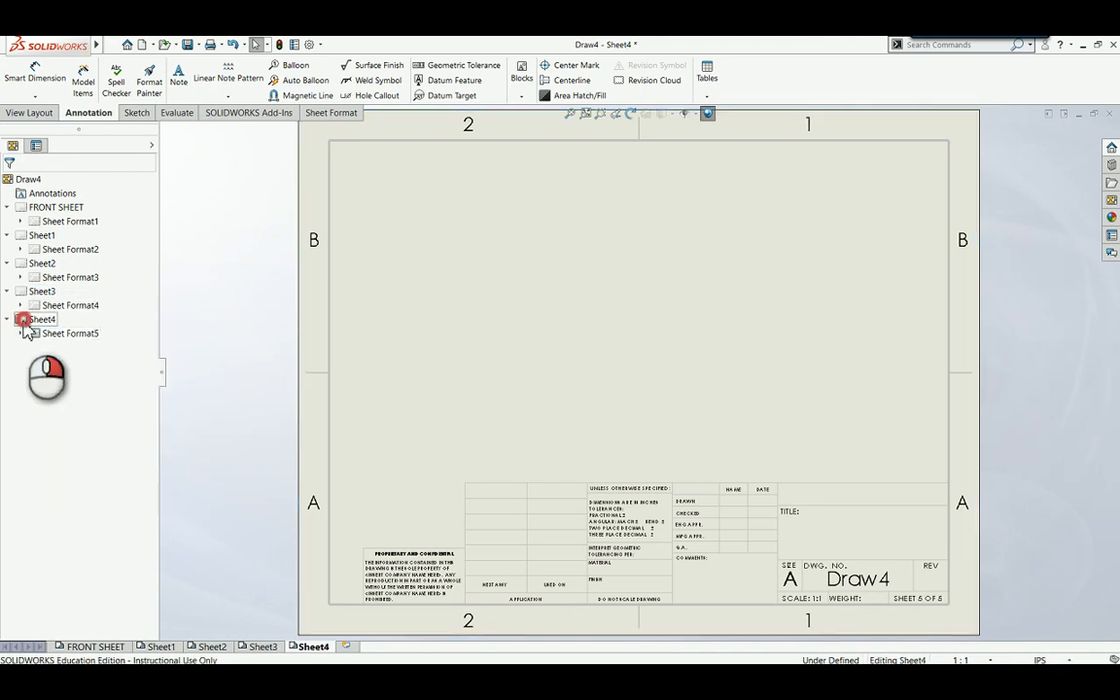
pyautogui.rightClick(24, 327)
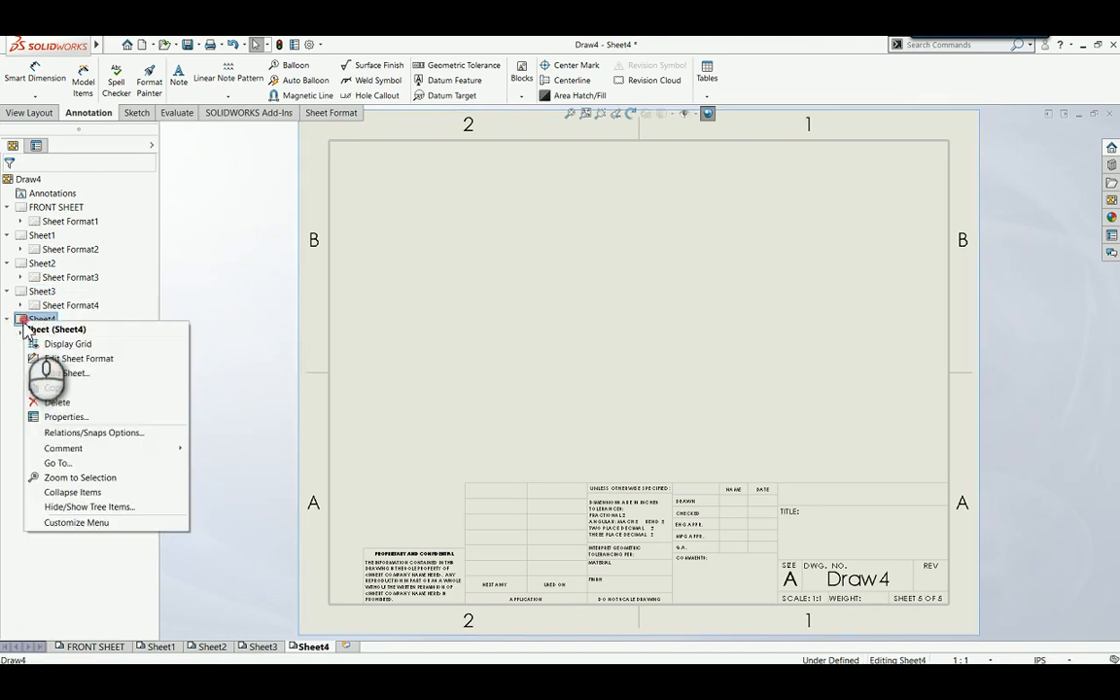
pyautogui.click(61, 376)
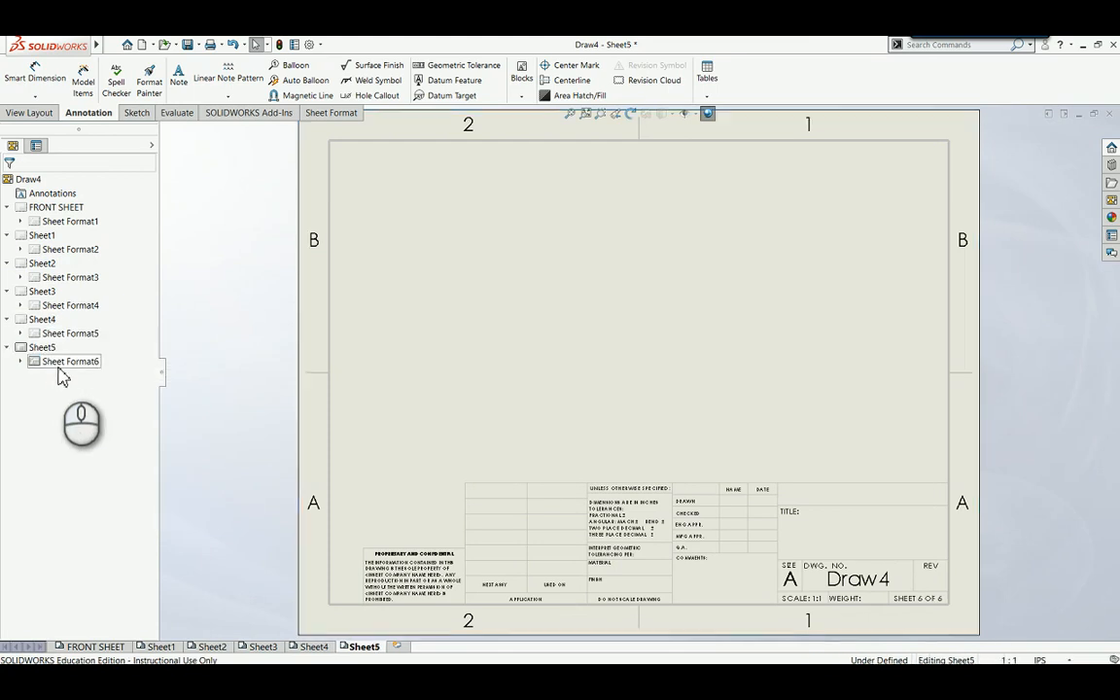
pyautogui.rightClick(26, 348)
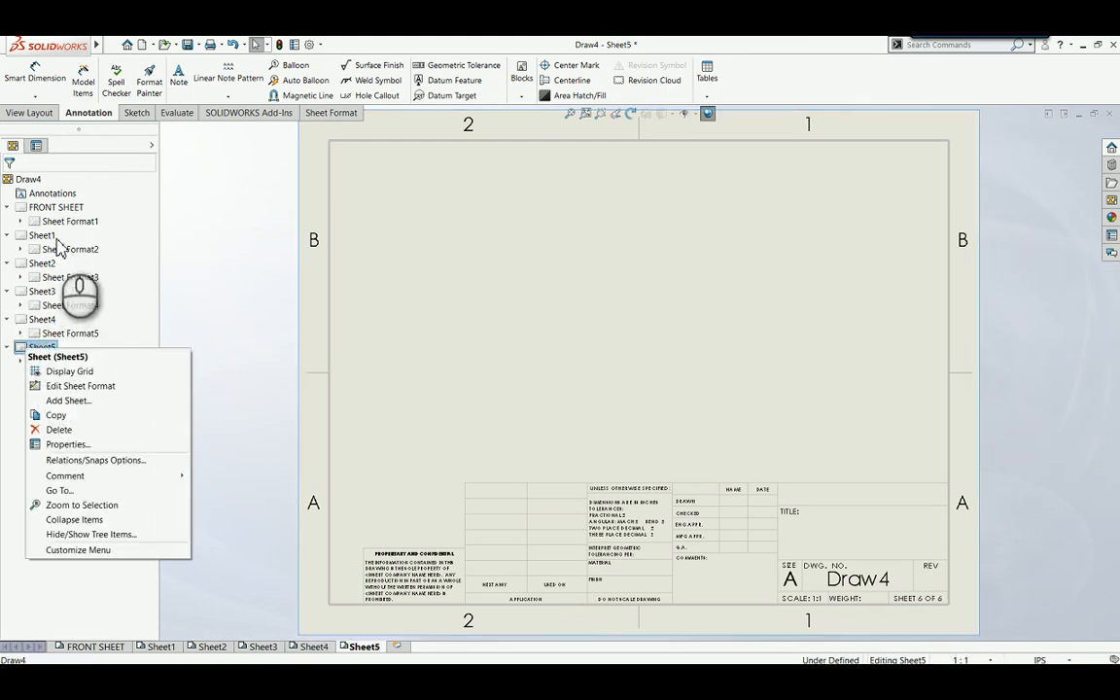
pyautogui.click(218, 315)
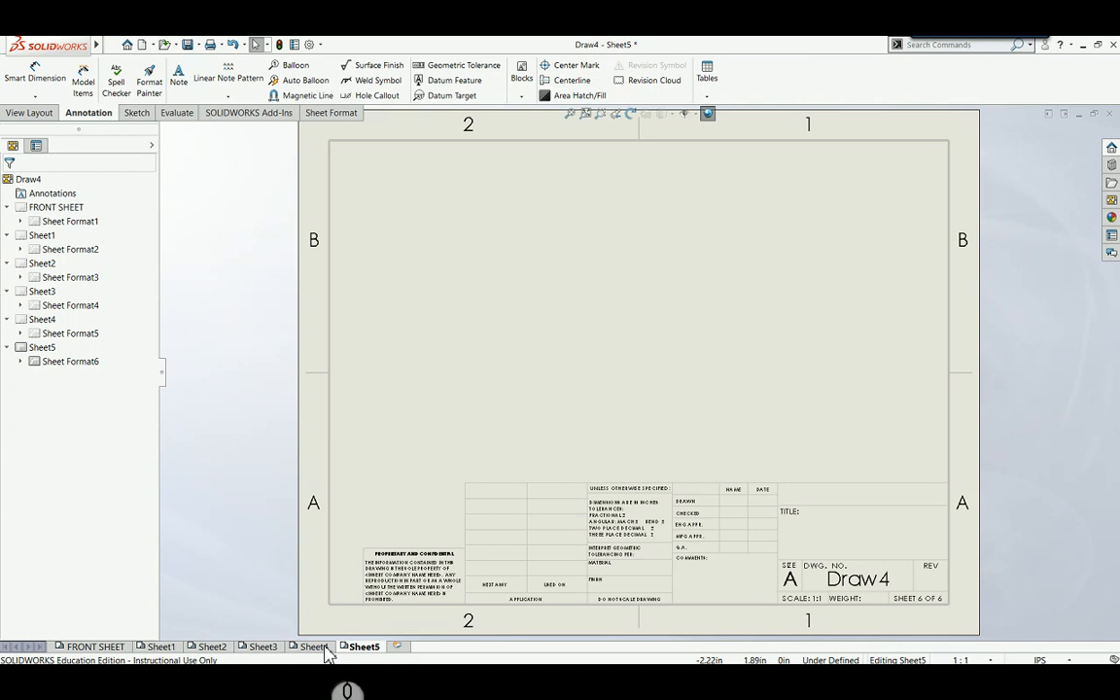
# Step: Look through Sheet1 to Sheet5 one by one and make Sheet4 the active sheet
pyautogui.click(161, 647)
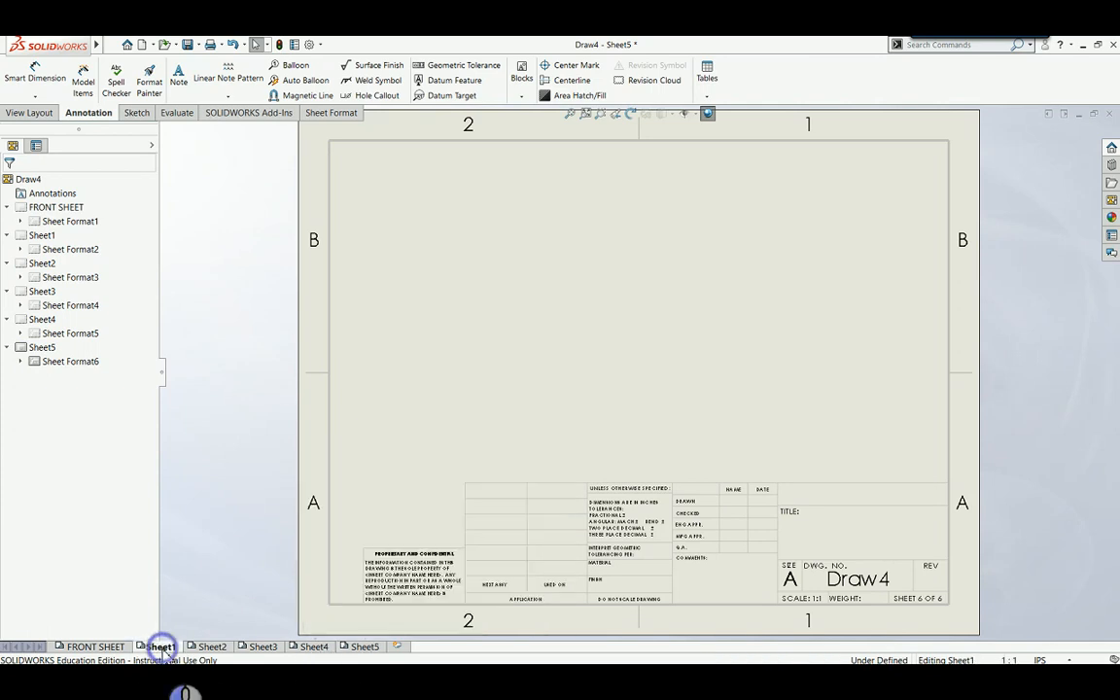
pyautogui.click(213, 646)
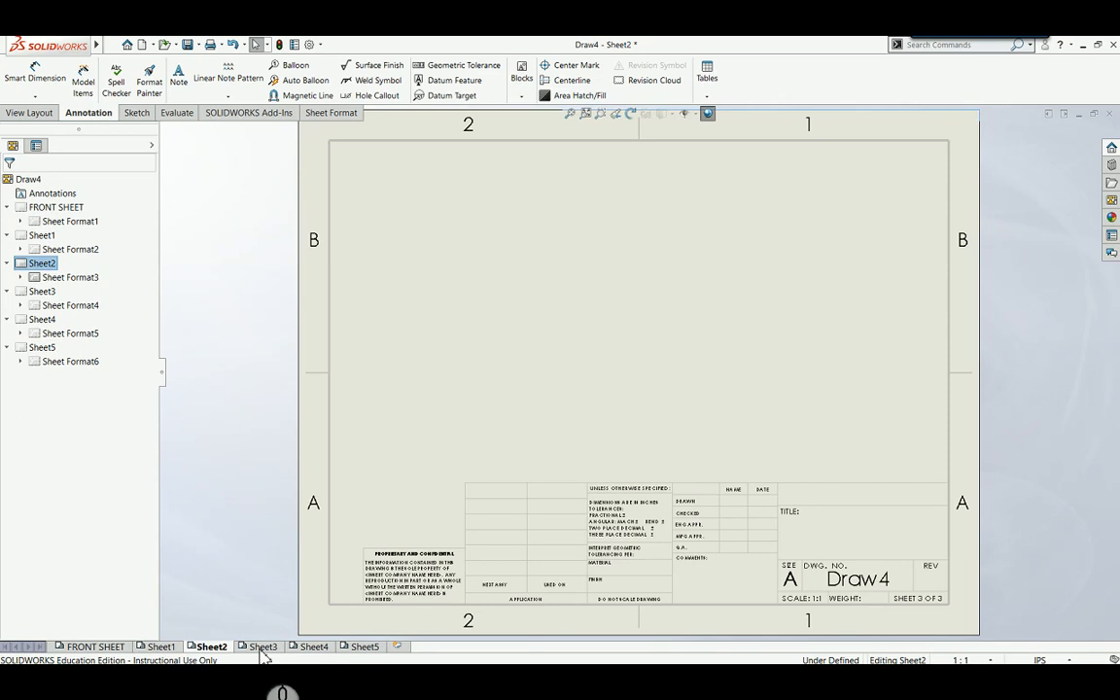
pyautogui.click(260, 647)
pyautogui.click(310, 648)
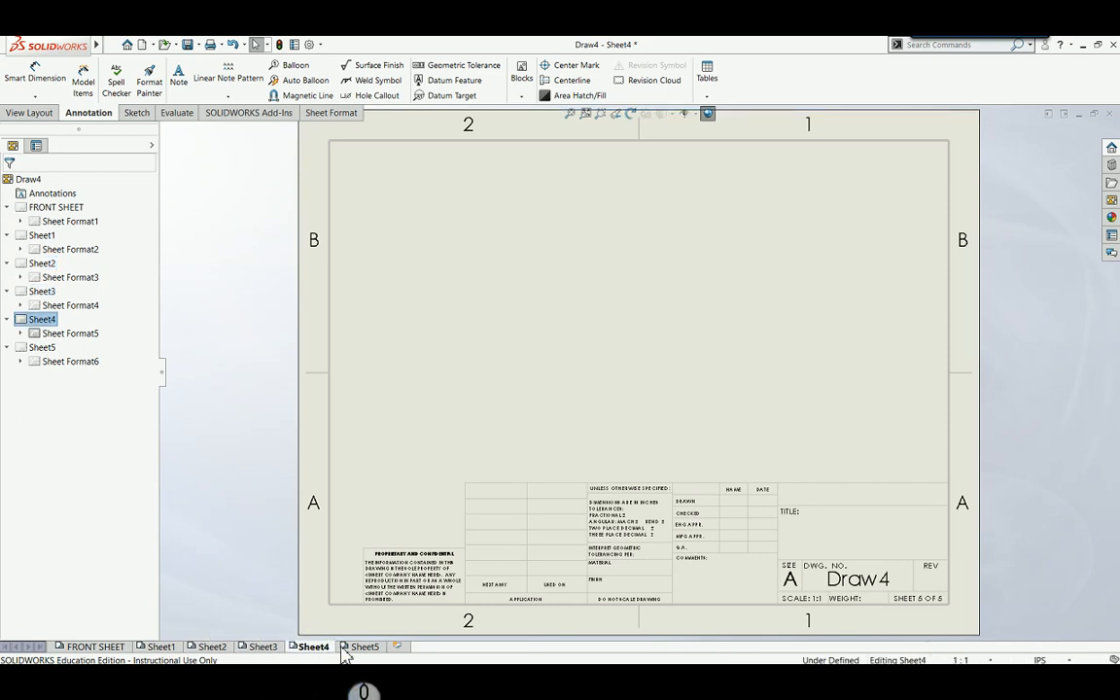
pyautogui.click(352, 649)
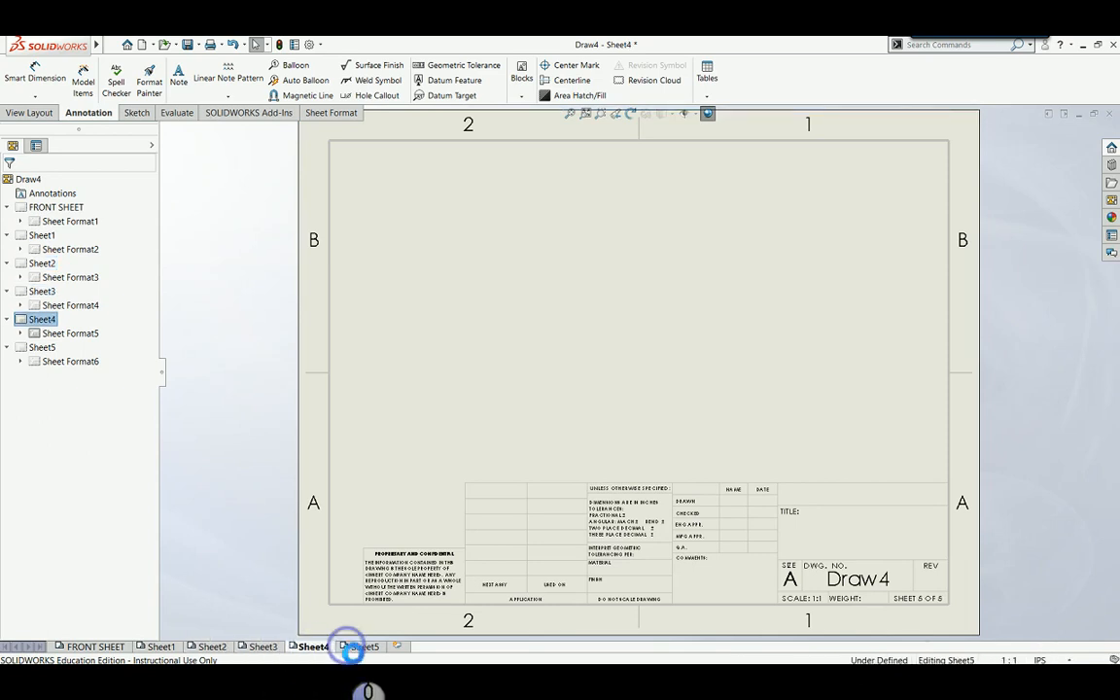
pyautogui.rightClick(31, 322)
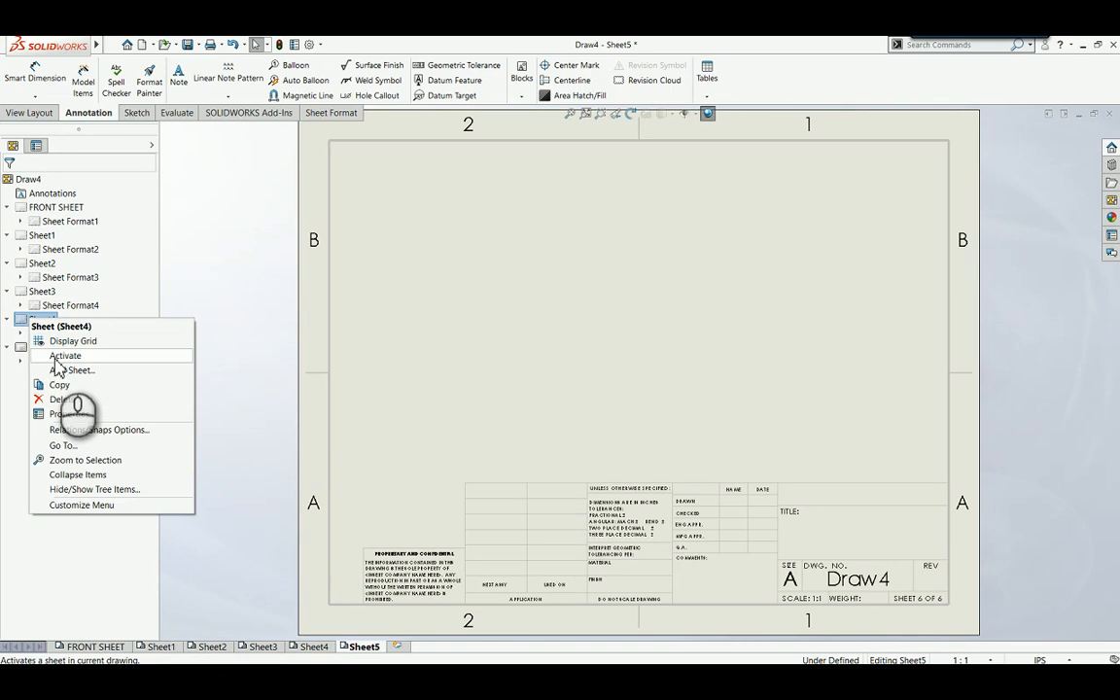
pyautogui.click(58, 359)
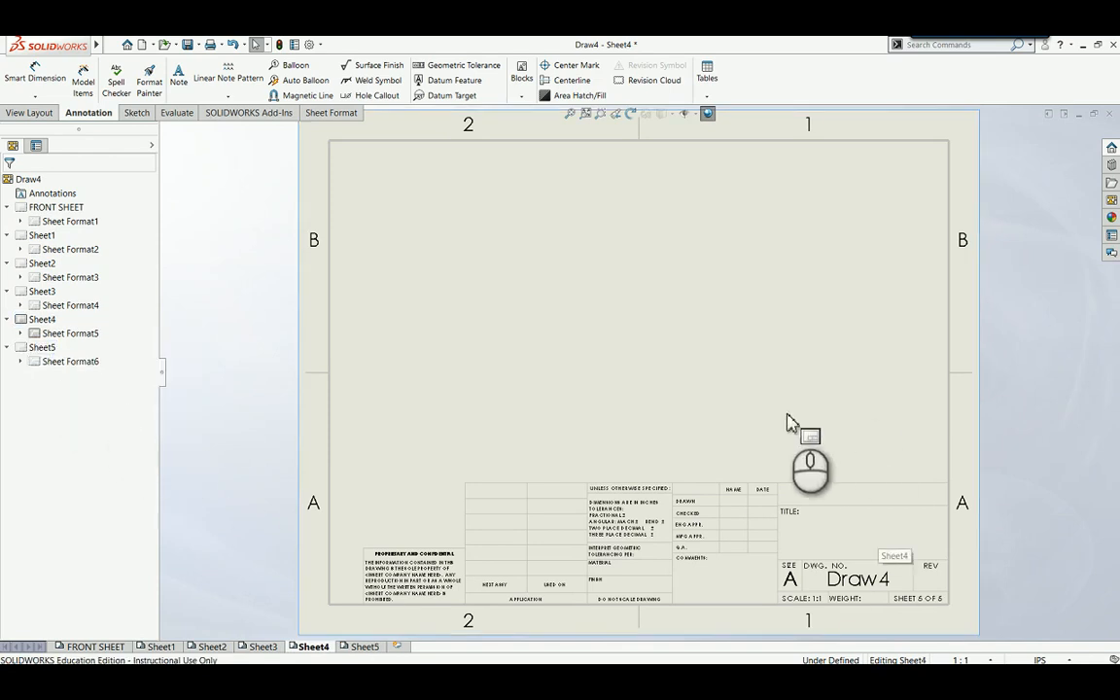
# Step: Examine the title block on Sheet4, including its tolerance, approval, title, size, scale and sheet number fields
pyautogui.scroll(1, 836, 595)
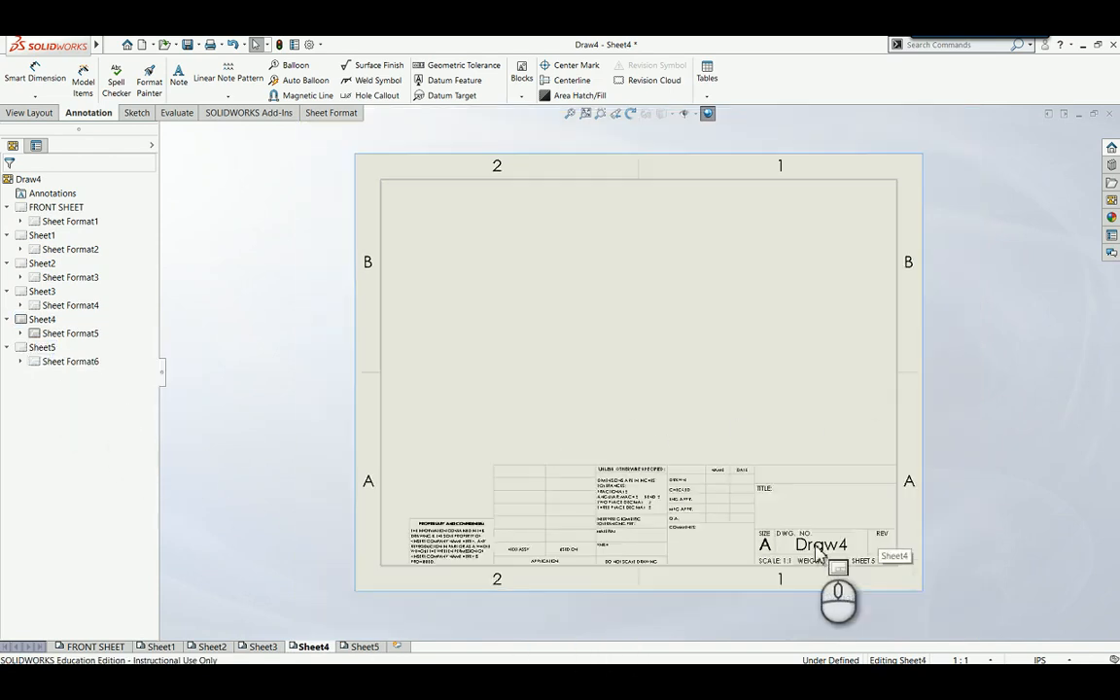
pyautogui.scroll(-2, 825, 547)
pyautogui.scroll(-4, 825, 547)
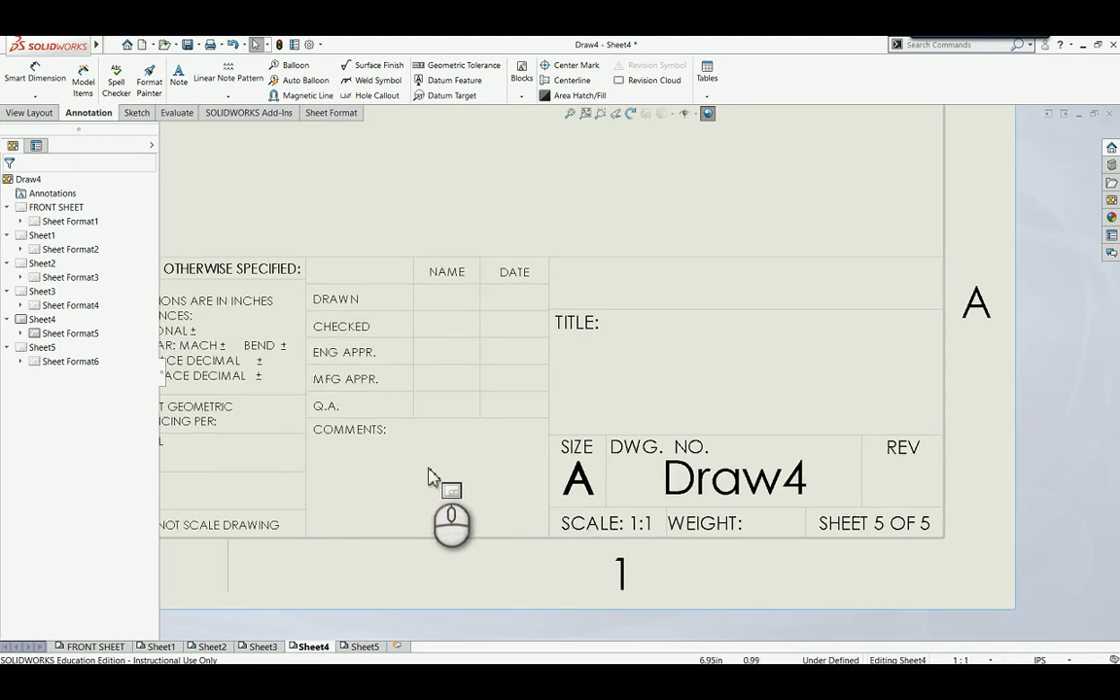
pyautogui.moveTo(418, 467)
pyautogui.mouseDown(button='middle')
pyautogui.moveTo(702, 472)
pyautogui.moveTo(945, 533)
pyautogui.moveTo(918, 500)
pyautogui.moveTo(956, 477)
pyautogui.moveTo(933, 505)
pyautogui.mouseUp(button='middle')
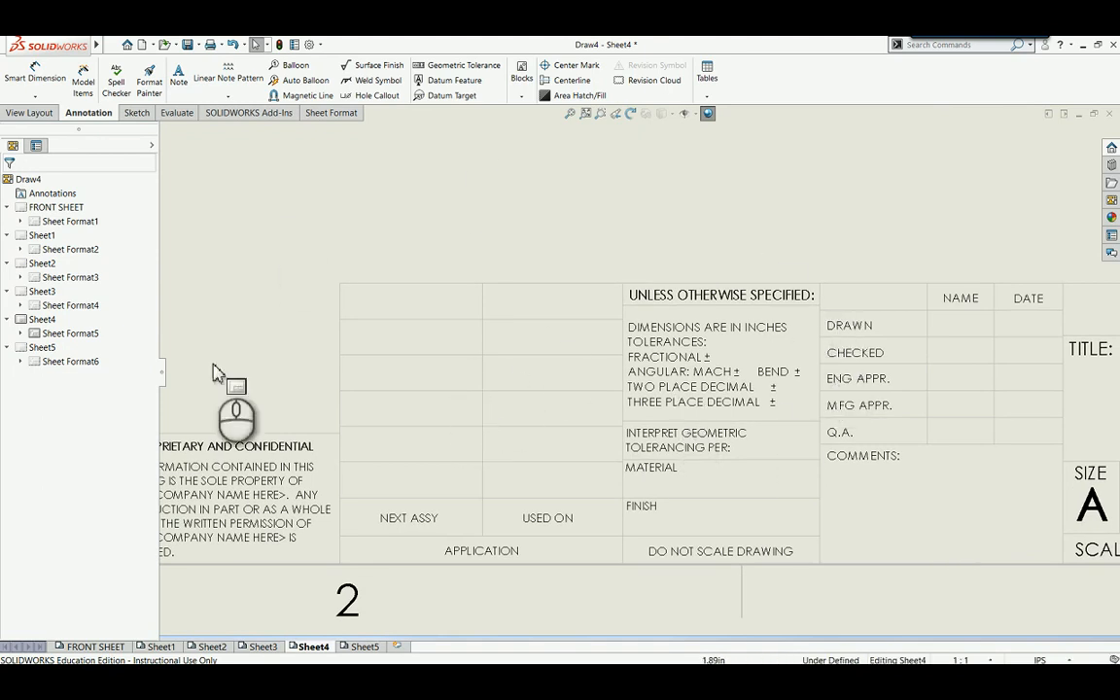
pyautogui.moveTo(331, 425)
pyautogui.mouseDown(button='middle')
pyautogui.moveTo(373, 430)
pyautogui.moveTo(610, 395)
pyautogui.moveTo(515, 390)
pyautogui.moveTo(321, 420)
pyautogui.mouseUp(button='middle')
pyautogui.moveTo(982, 398)
pyautogui.mouseDown(button='middle')
pyautogui.moveTo(950, 457)
pyautogui.moveTo(656, 465)
pyautogui.mouseUp(button='middle')
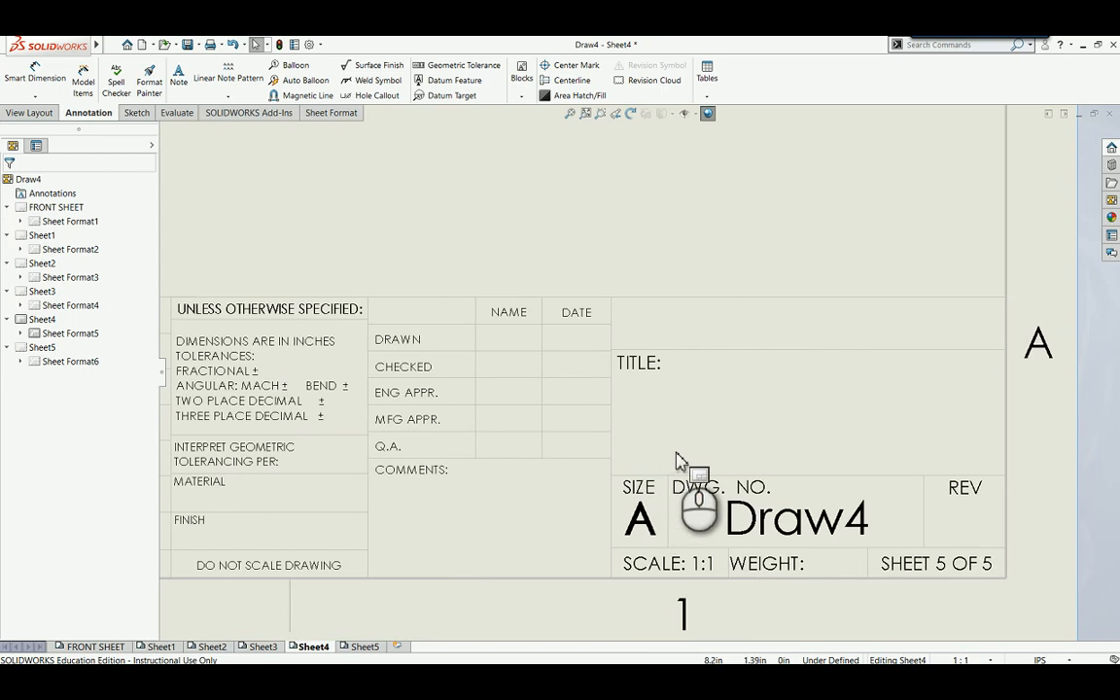
# Step: Delete the default title block and its notes from Sheet4's sheet format, then return to editing the sheet
pyautogui.scroll(3, 740, 369)
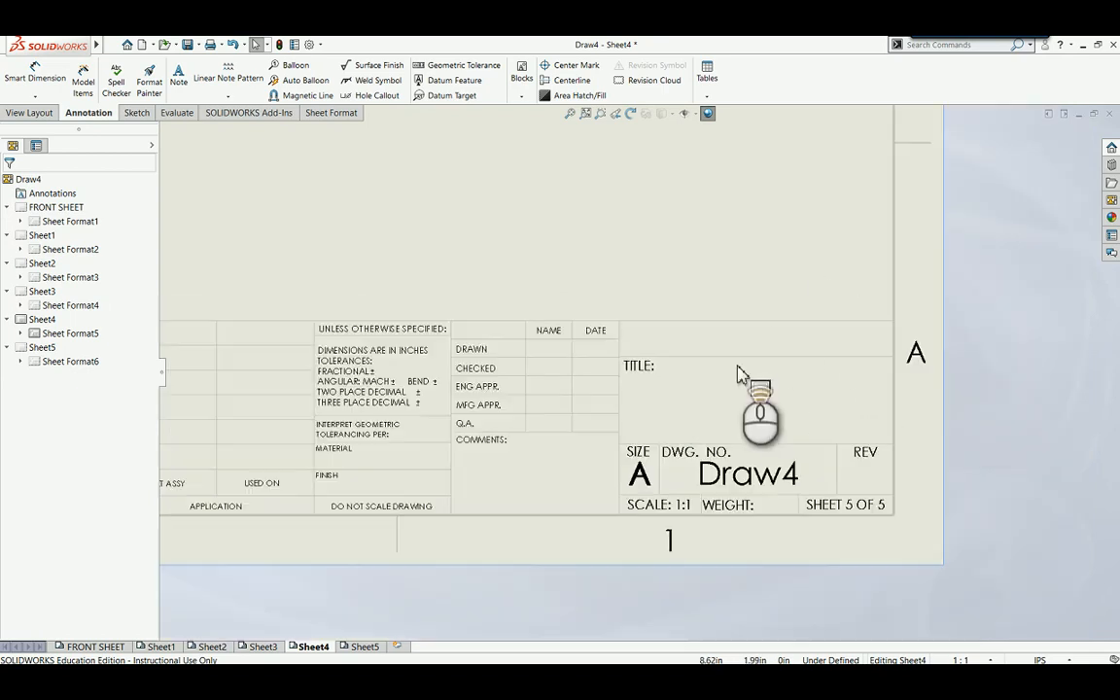
pyautogui.scroll(3, 740, 380)
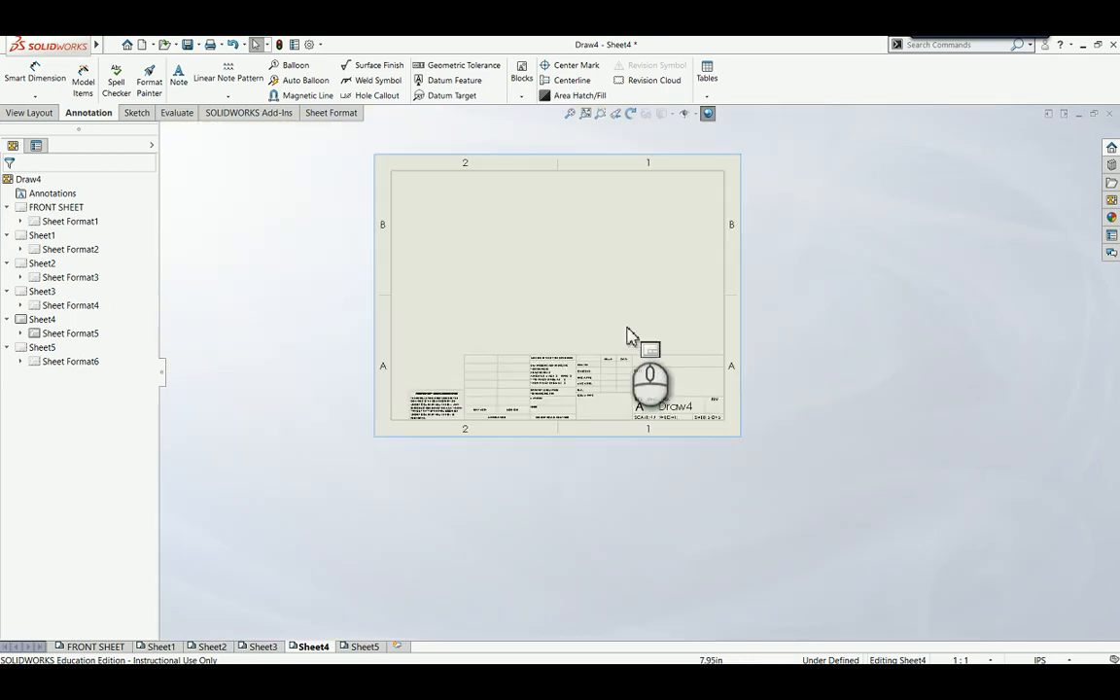
pyautogui.rightClick(315, 649)
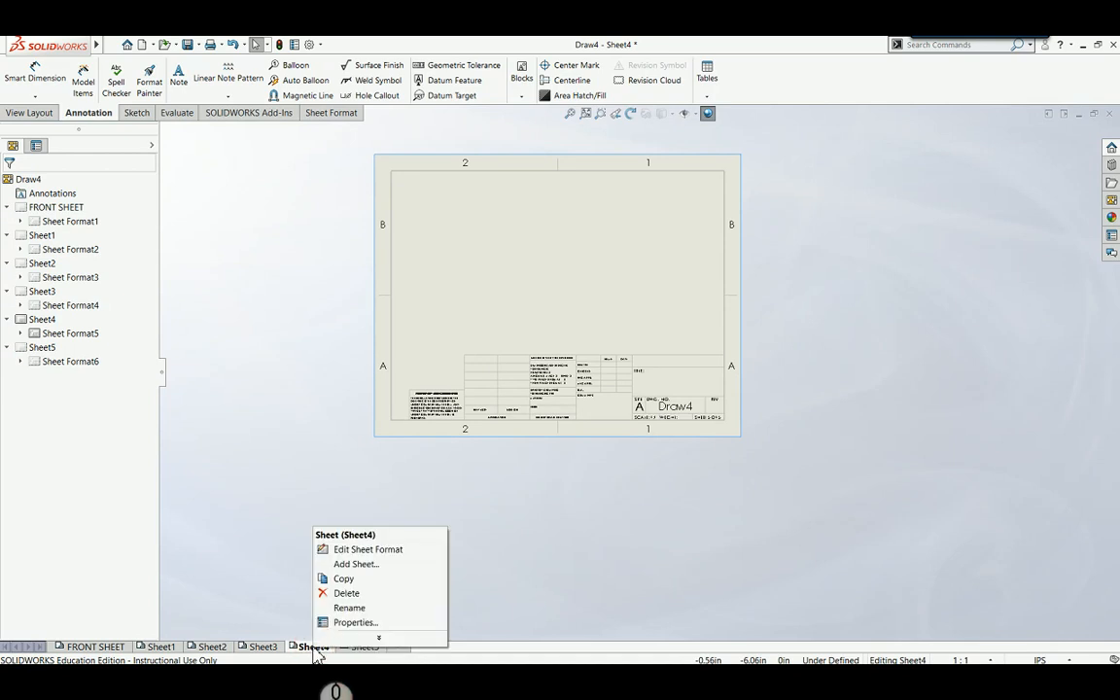
pyautogui.click(360, 551)
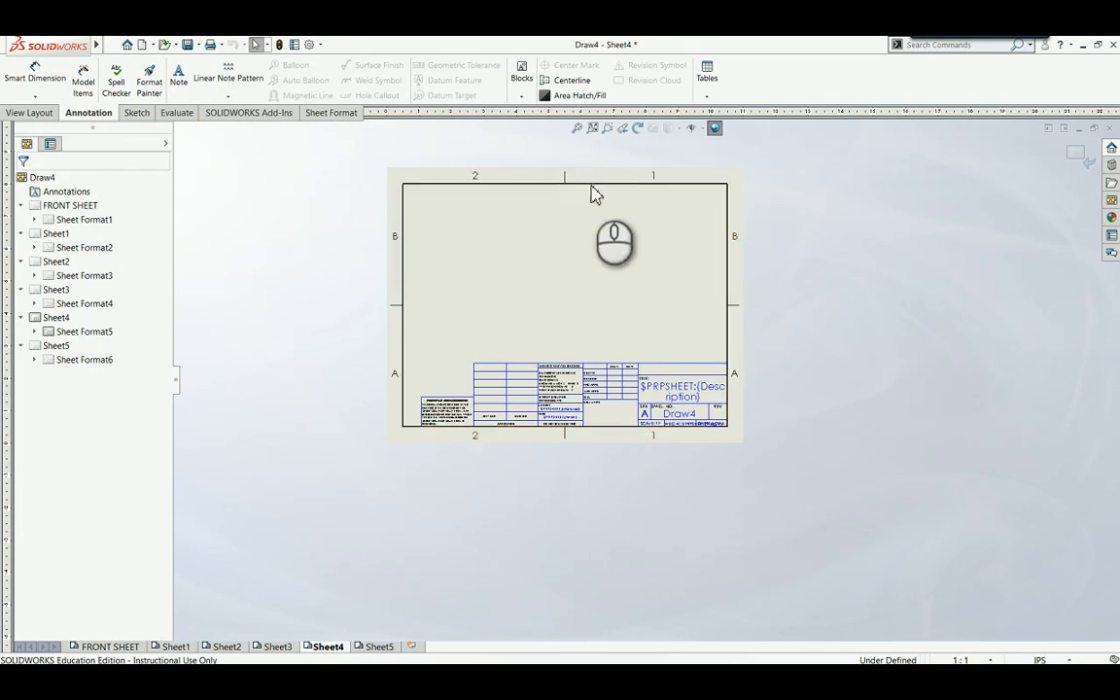
pyautogui.click(408, 368)
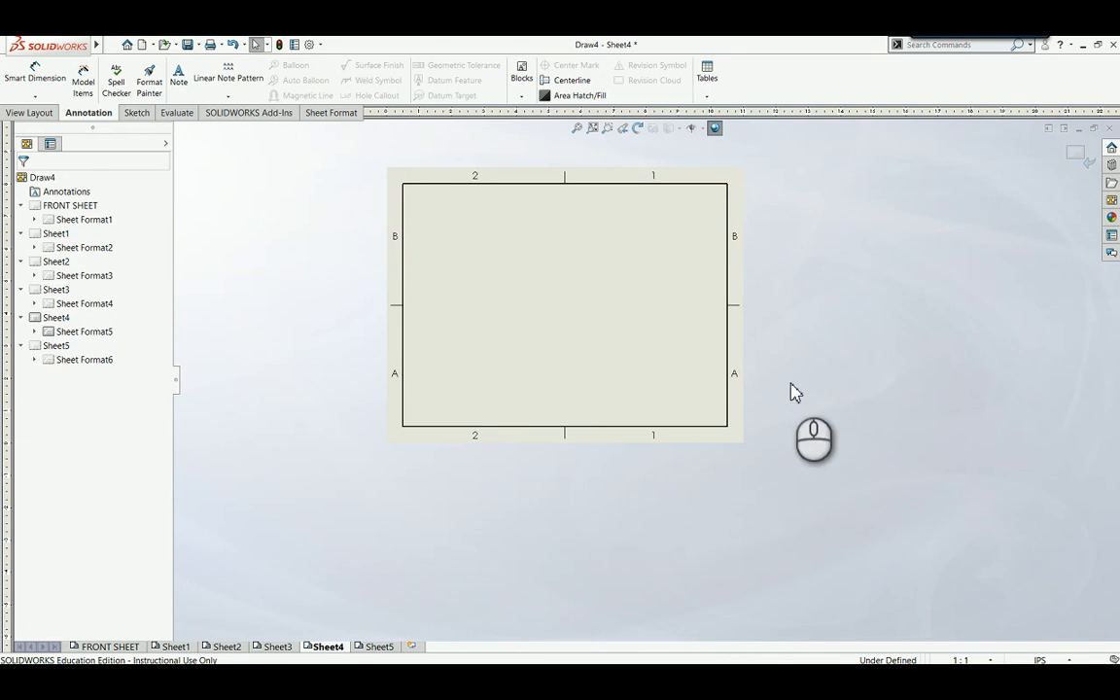
pyautogui.click(1078, 154)
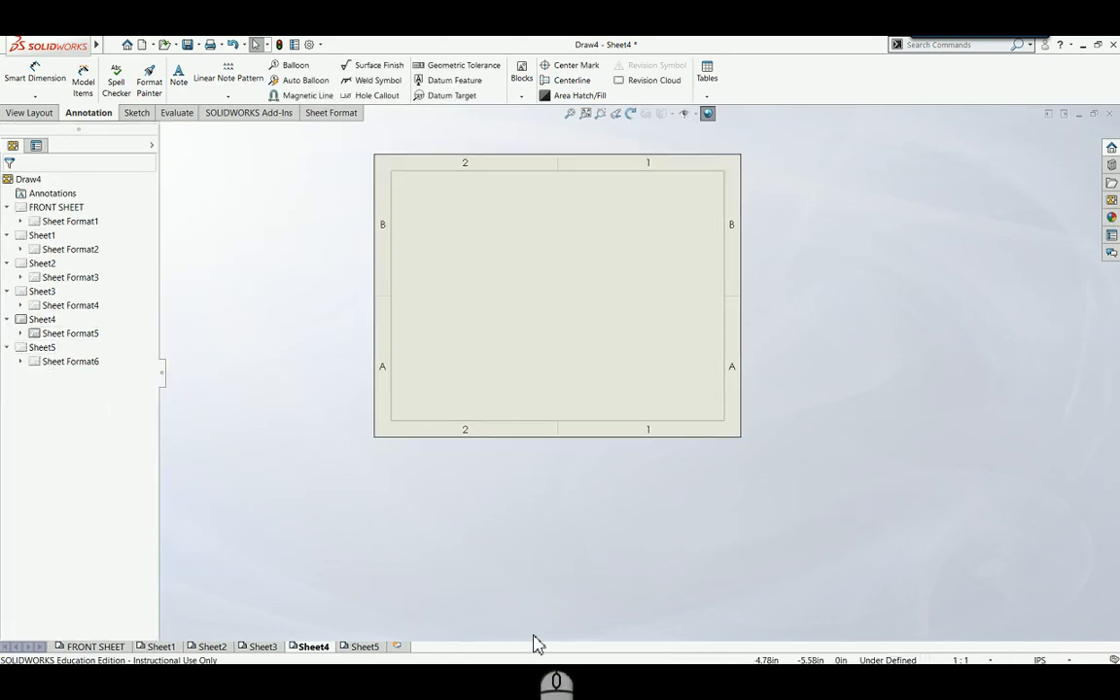
# Step: Activate Sheet5 and delete every title block line and note from its sheet format, leaving only the border
pyautogui.rightClick(366, 648)
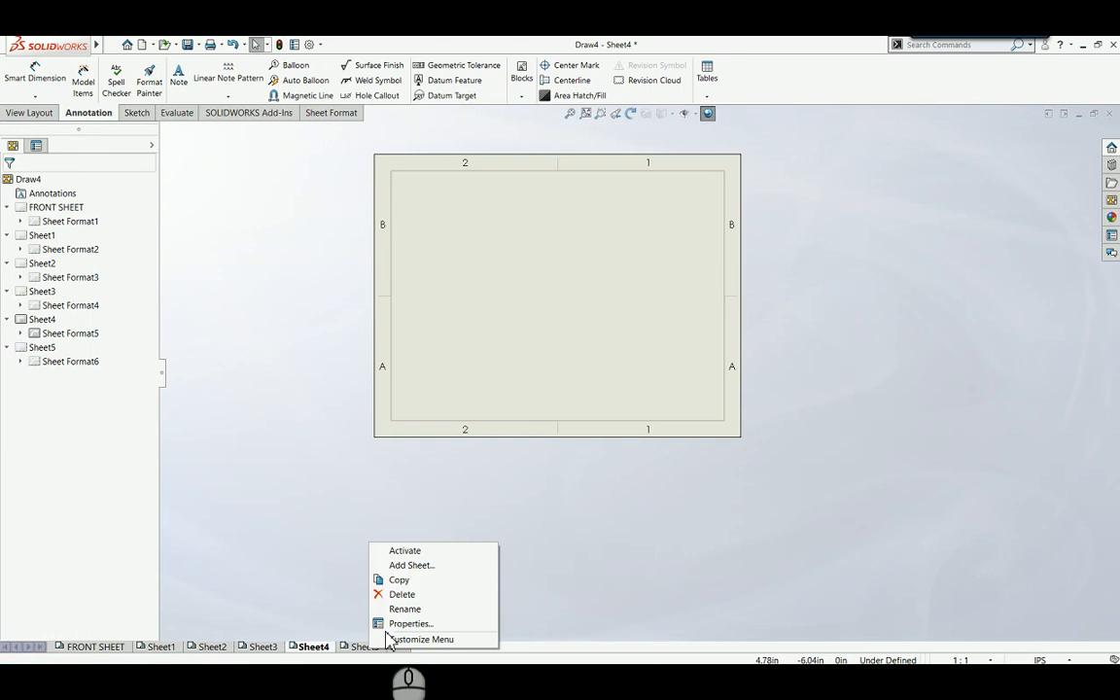
pyautogui.click(362, 647)
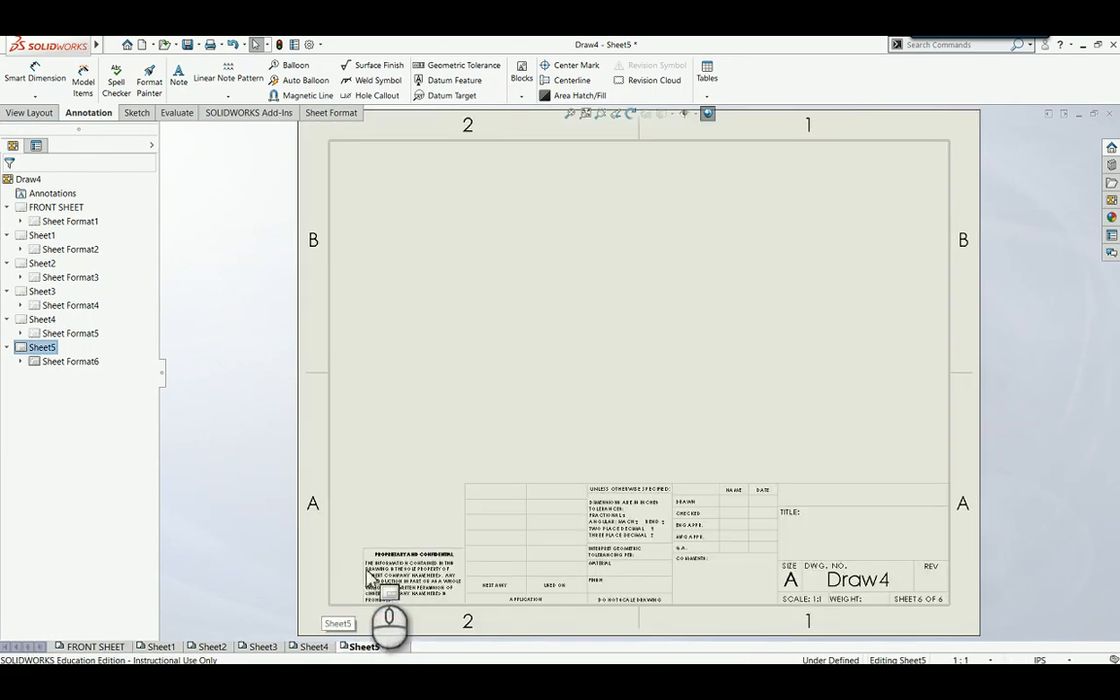
pyautogui.rightClick(352, 647)
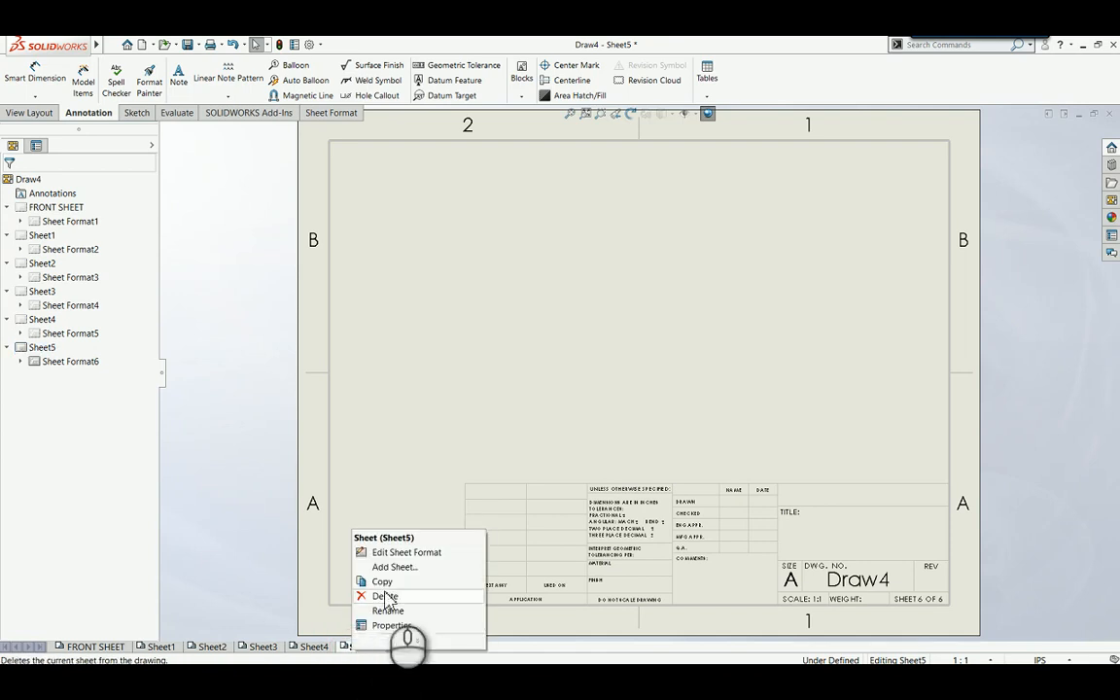
pyautogui.click(394, 553)
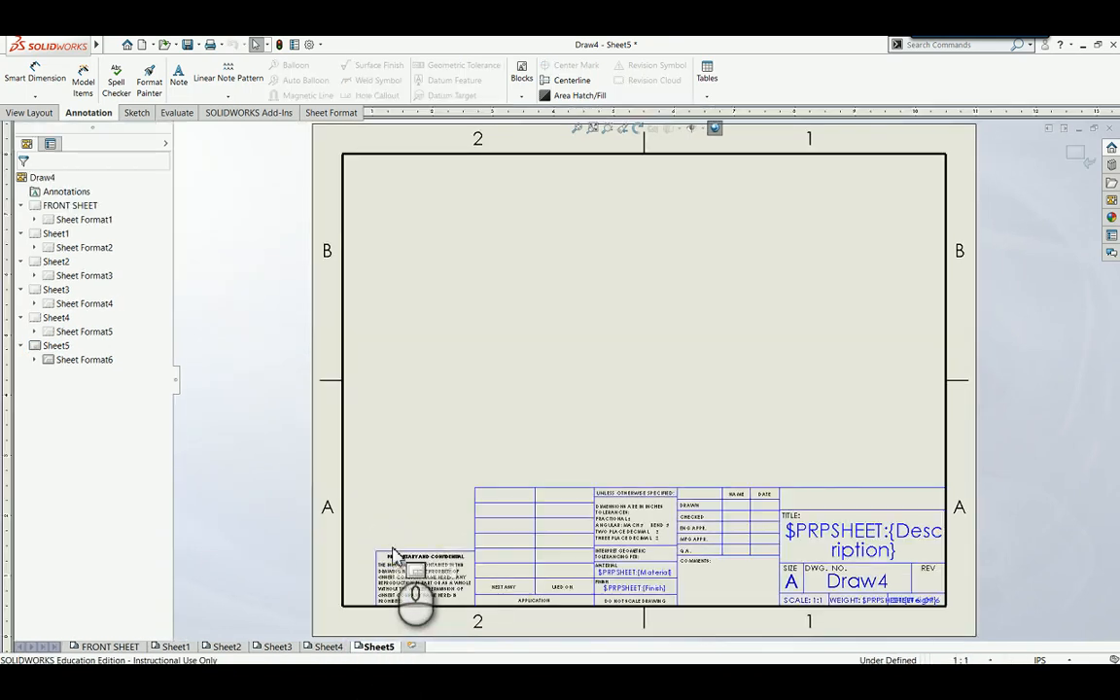
pyautogui.hotkey('ctrl', 'a')
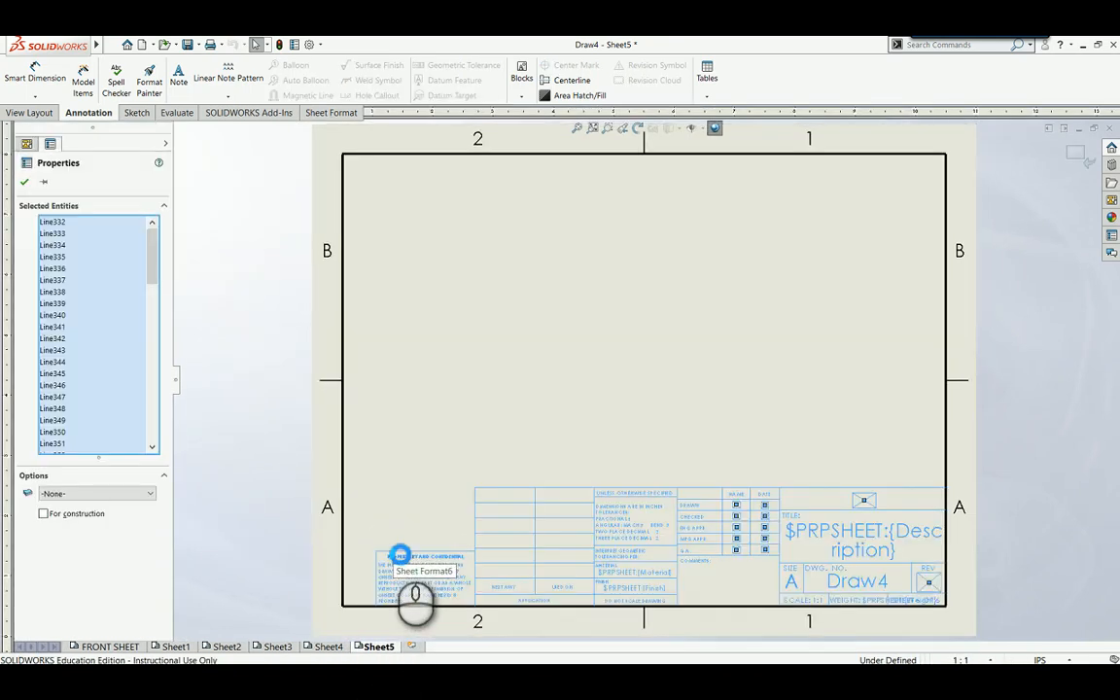
pyautogui.press('Delete')
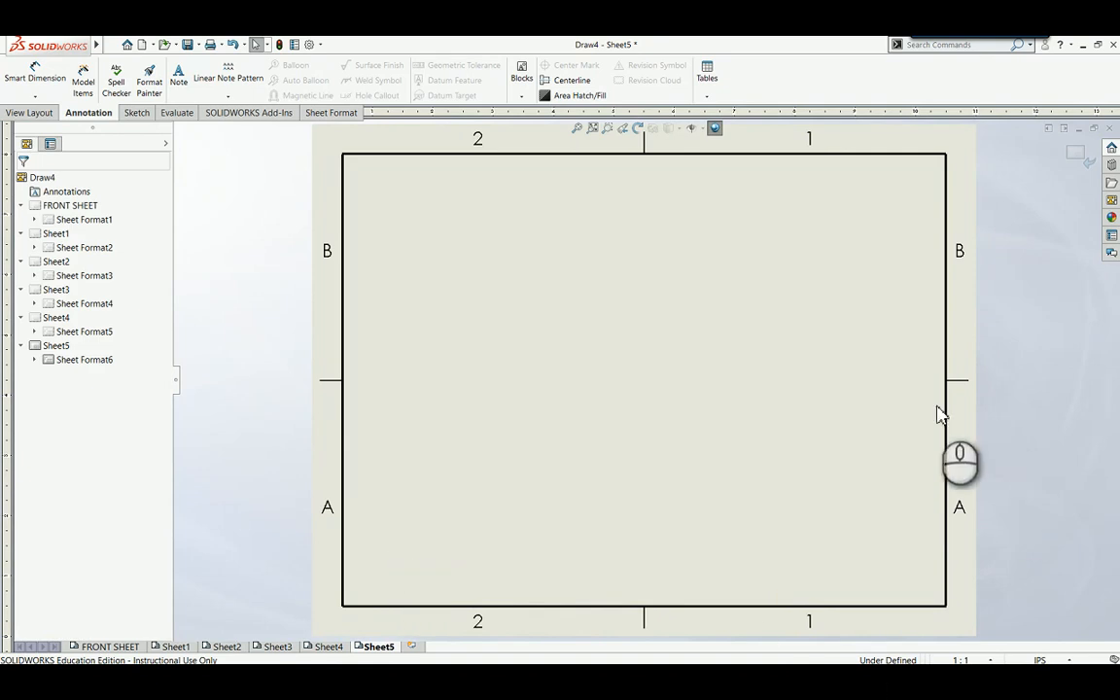
pyautogui.click(1075, 158)
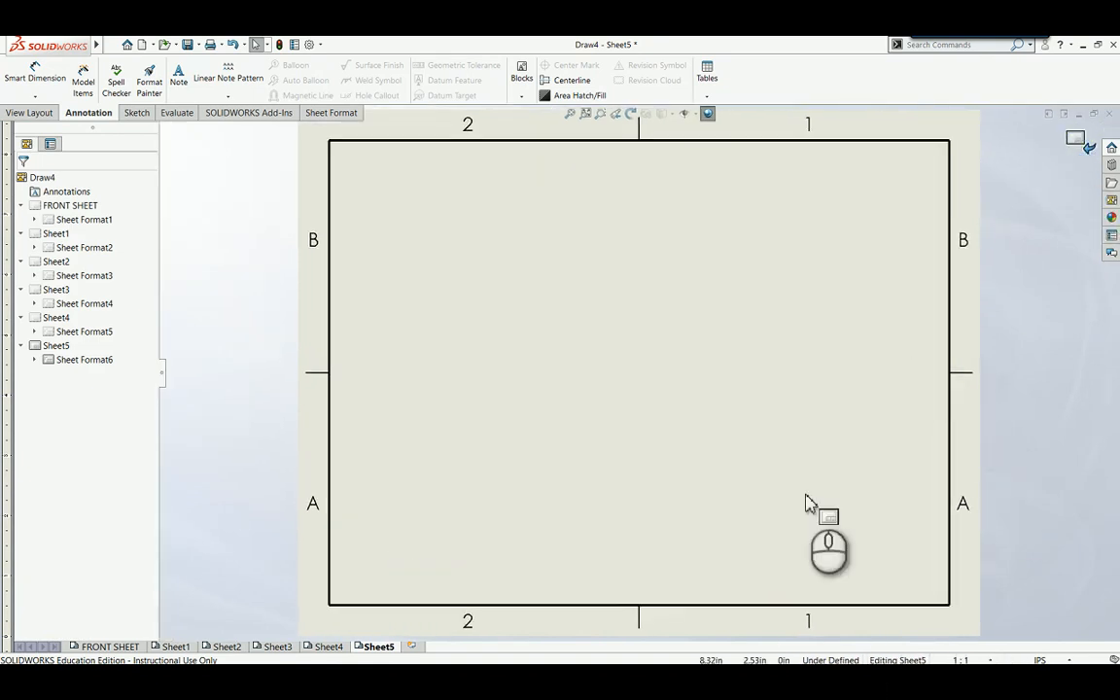
# Step: Switch to Sheet3 and clear the whole title block out of its sheet format, then leave format editing
pyautogui.click(312, 649)
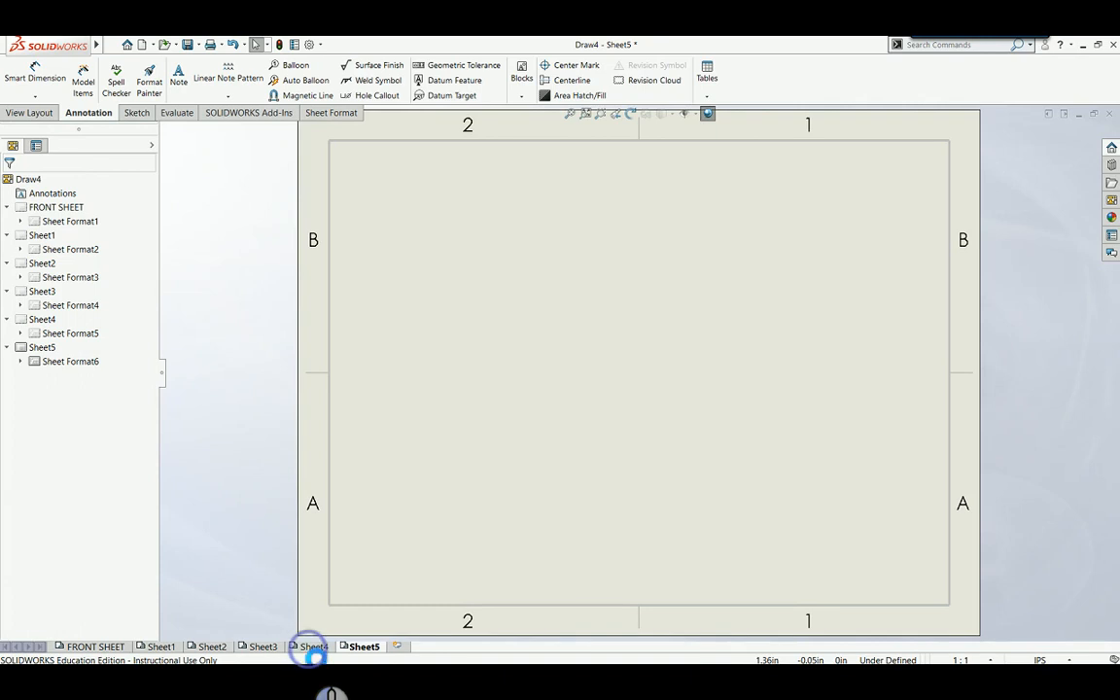
pyautogui.click(260, 648)
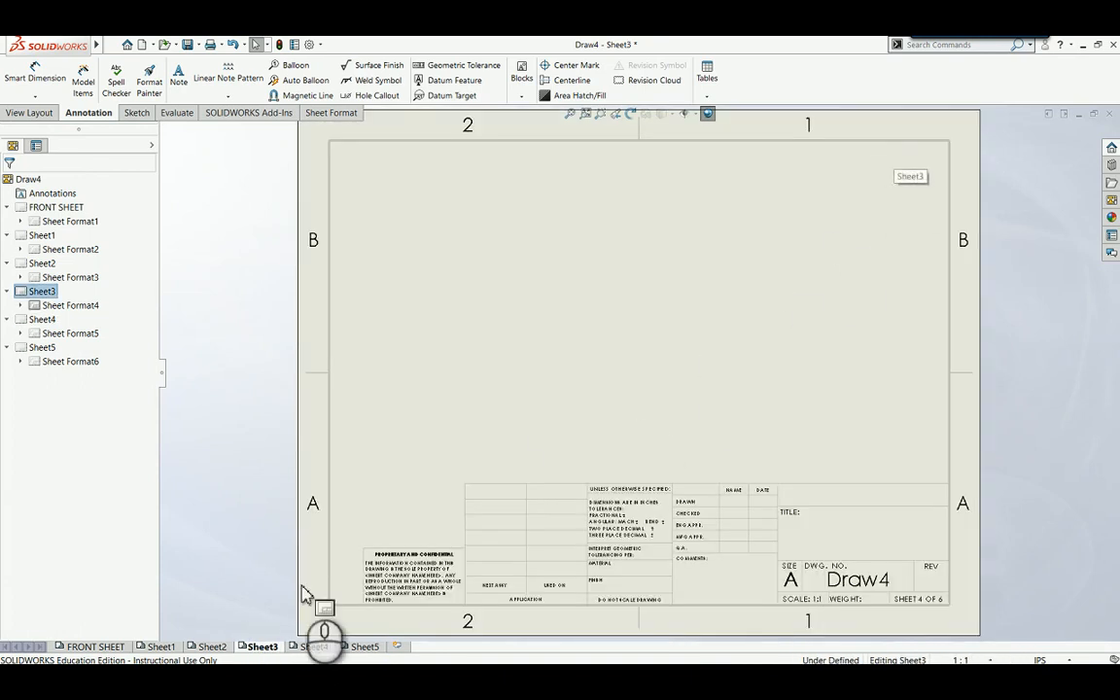
pyautogui.rightClick(261, 647)
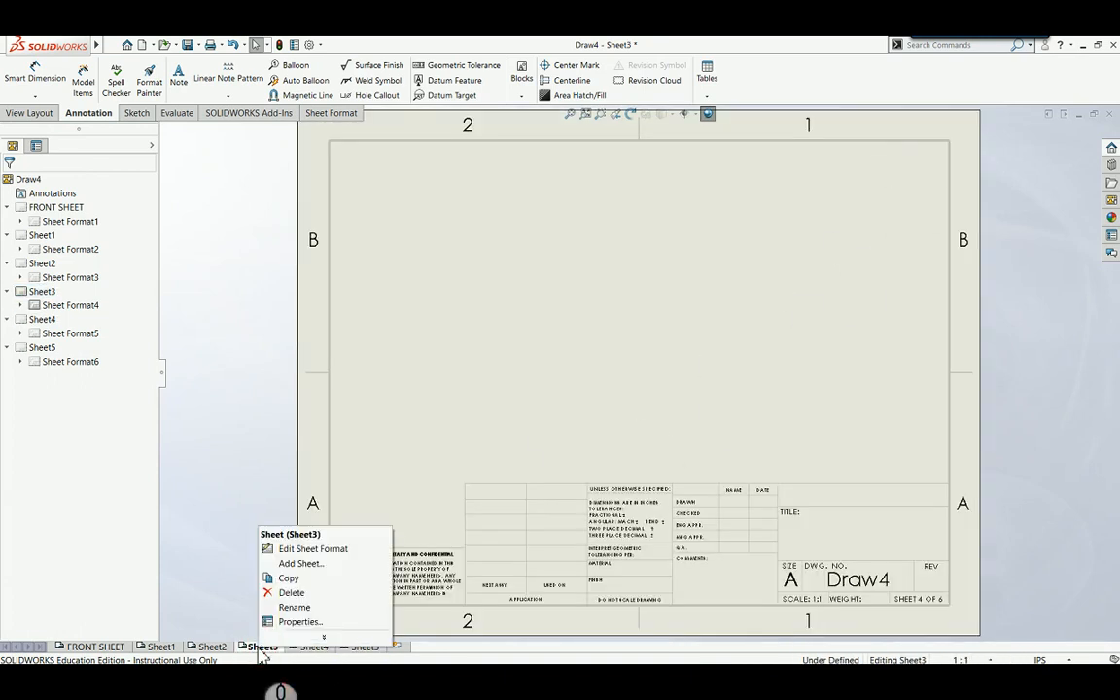
pyautogui.click(302, 549)
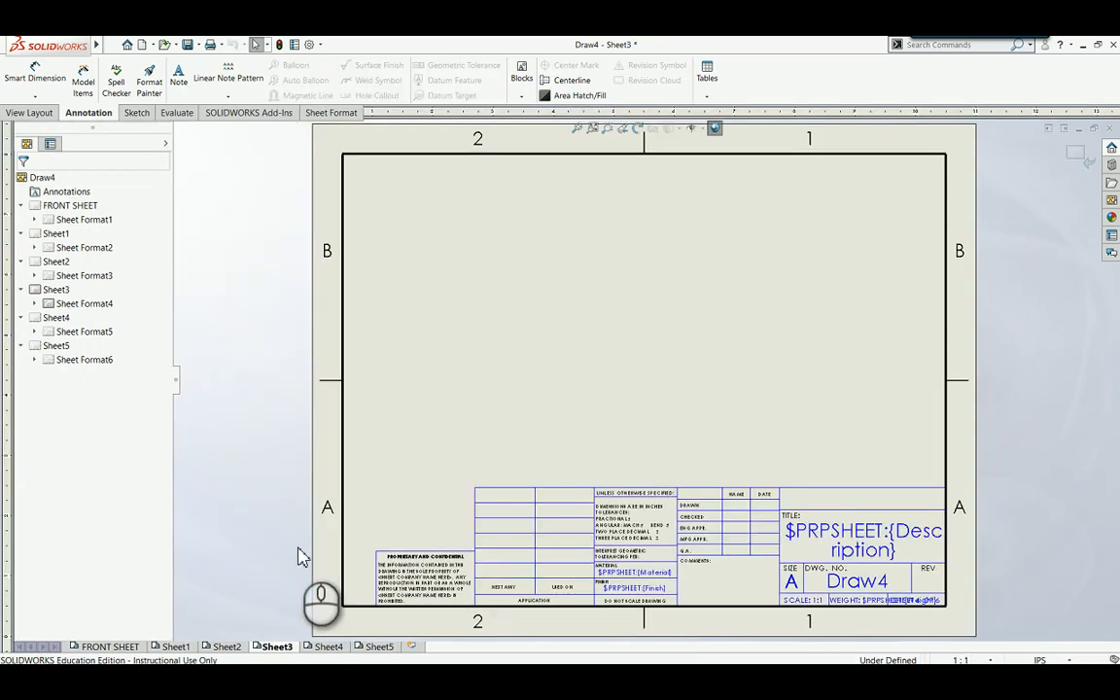
pyautogui.hotkey('ctrl', 'a')
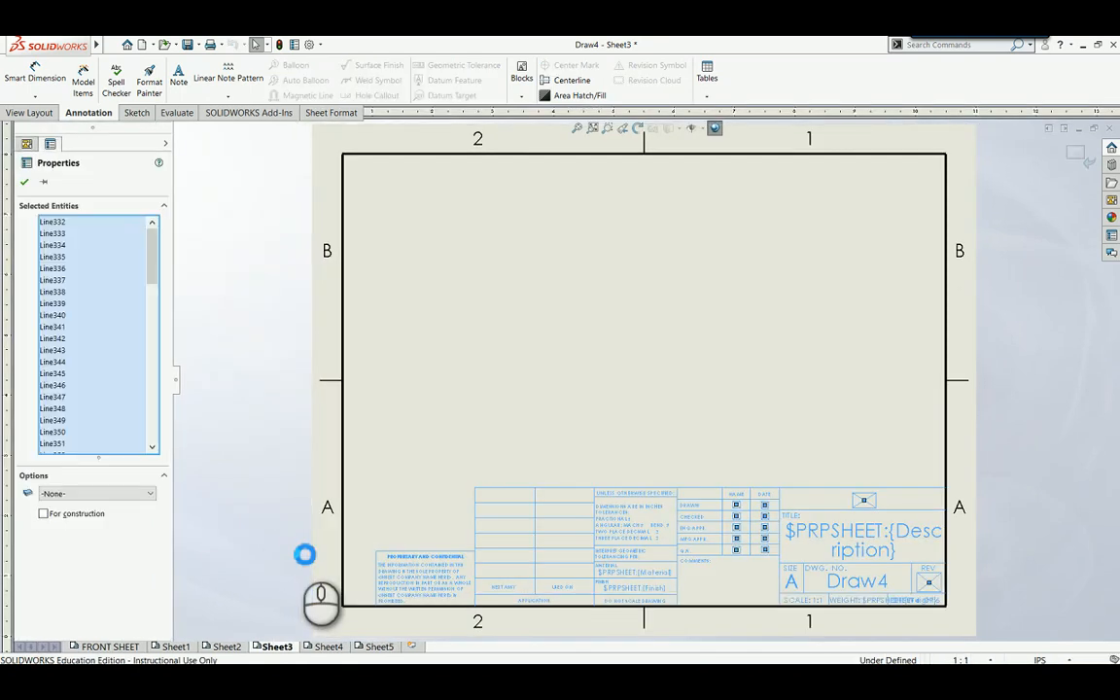
pyautogui.press('Delete')
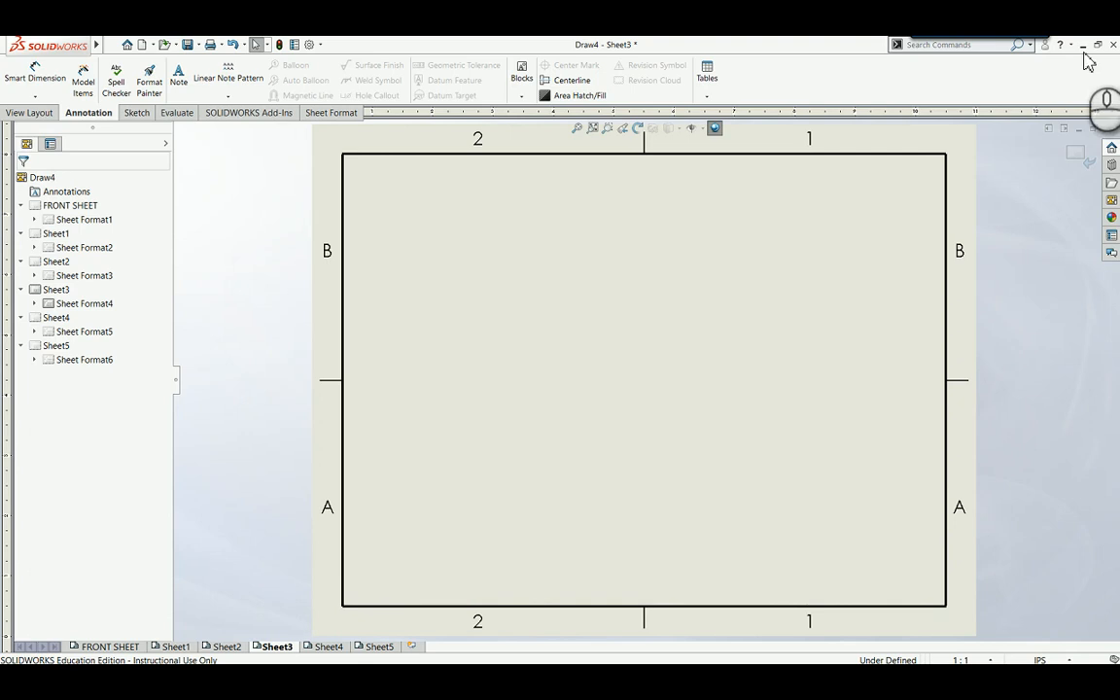
pyautogui.click(1075, 154)
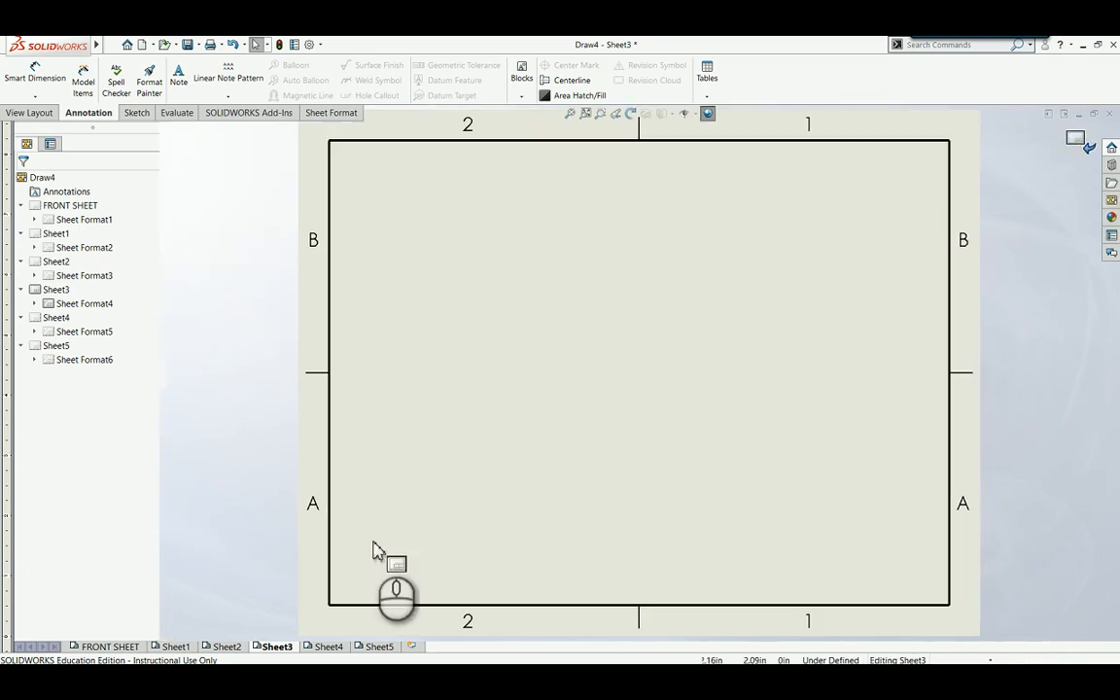
# Step: Activate Sheet2 and remove all title block lines and notes from its sheet format, then exit format editing
pyautogui.rightClick(212, 648)
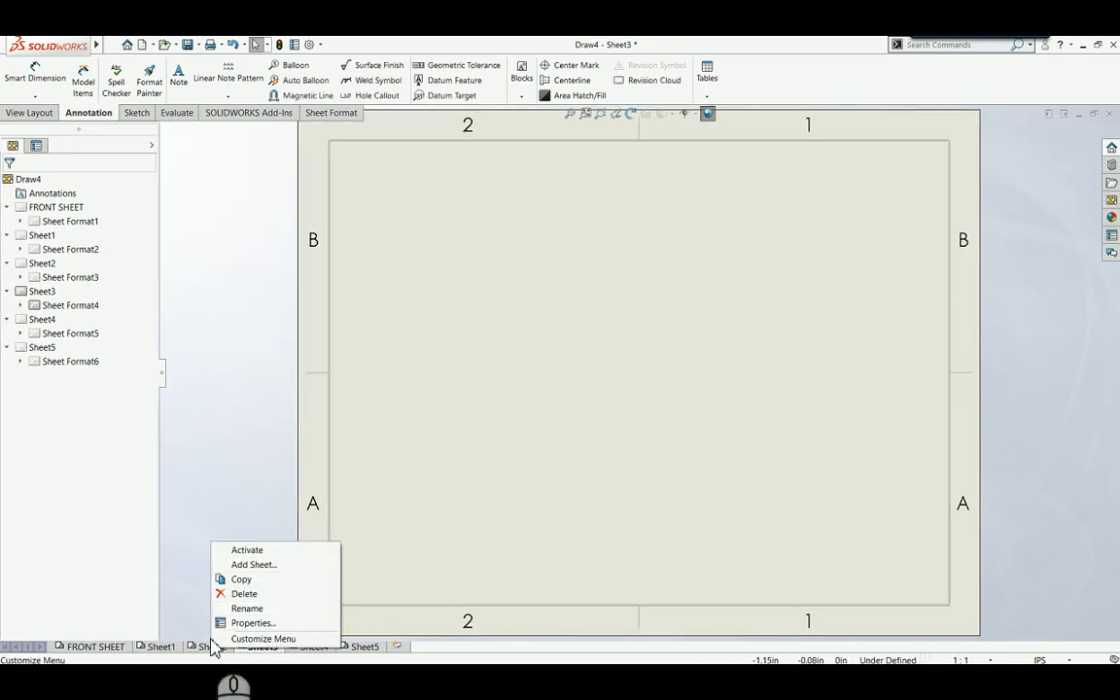
pyautogui.click(246, 550)
pyautogui.rightClick(213, 647)
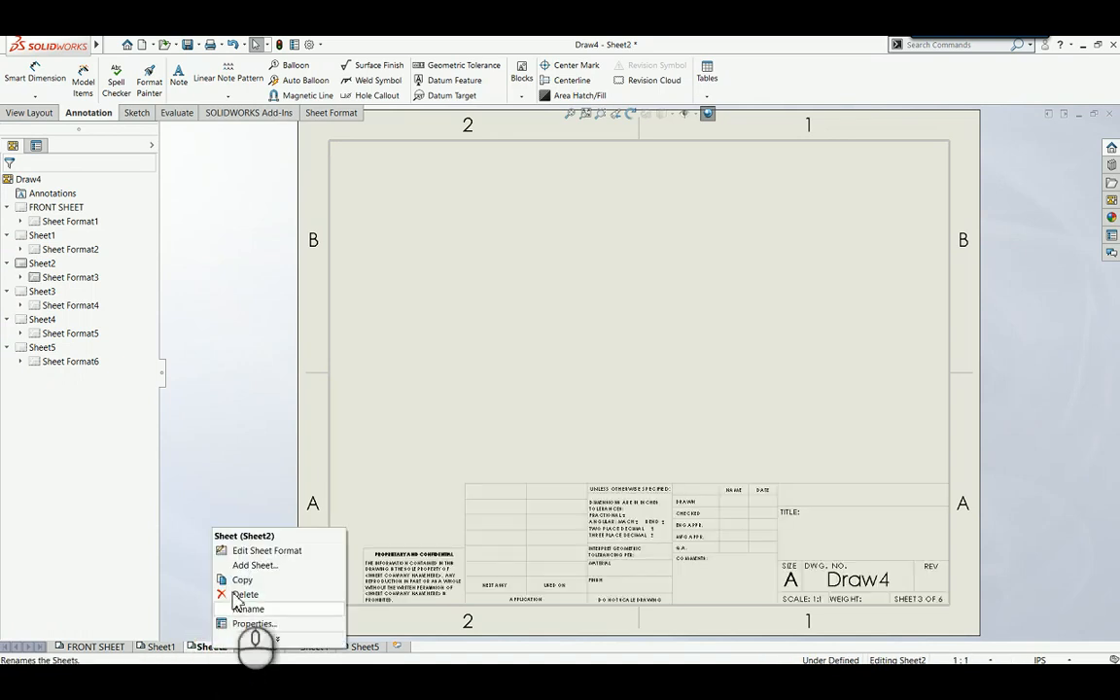
pyautogui.click(251, 550)
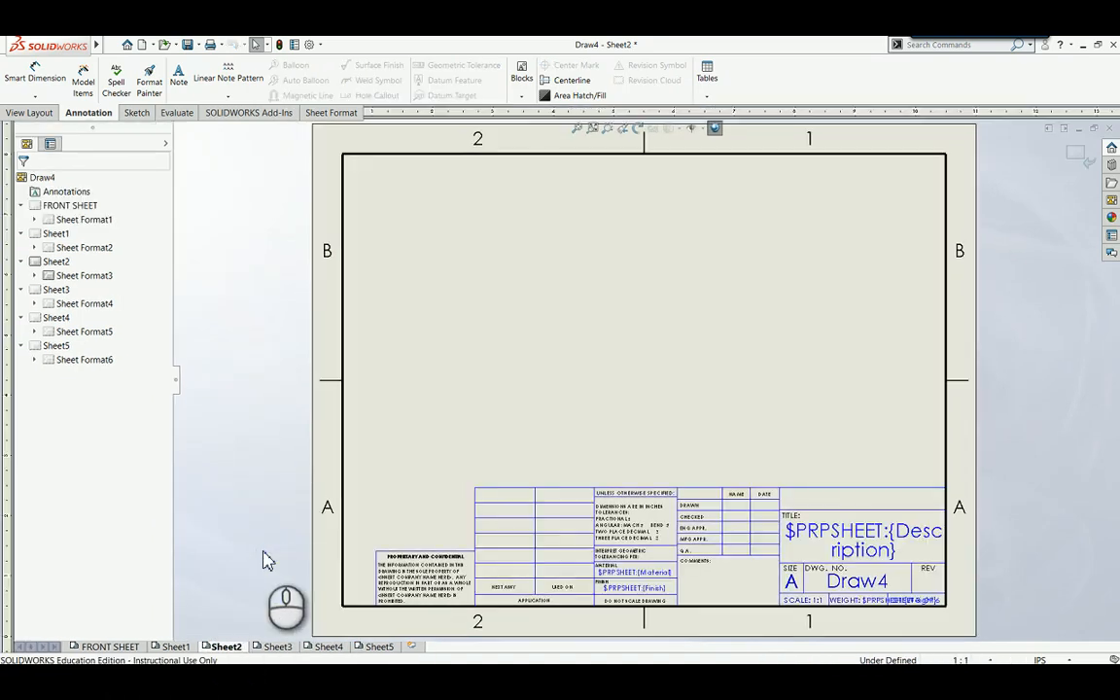
pyautogui.hotkey('ctrl', 'a')
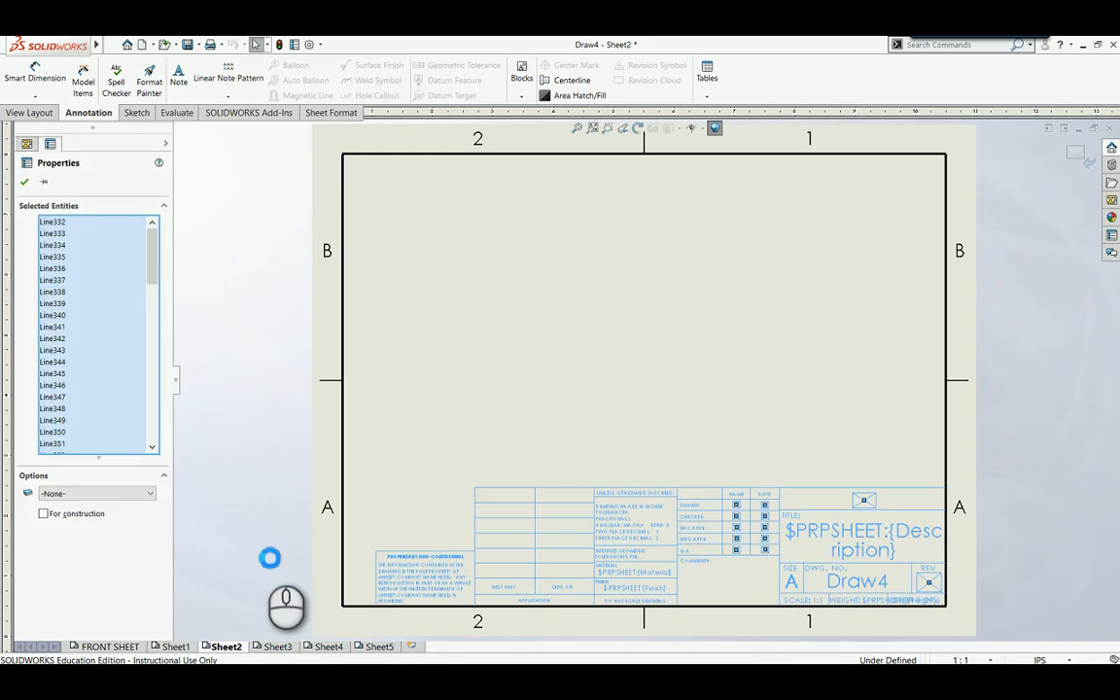
pyautogui.press('Delete')
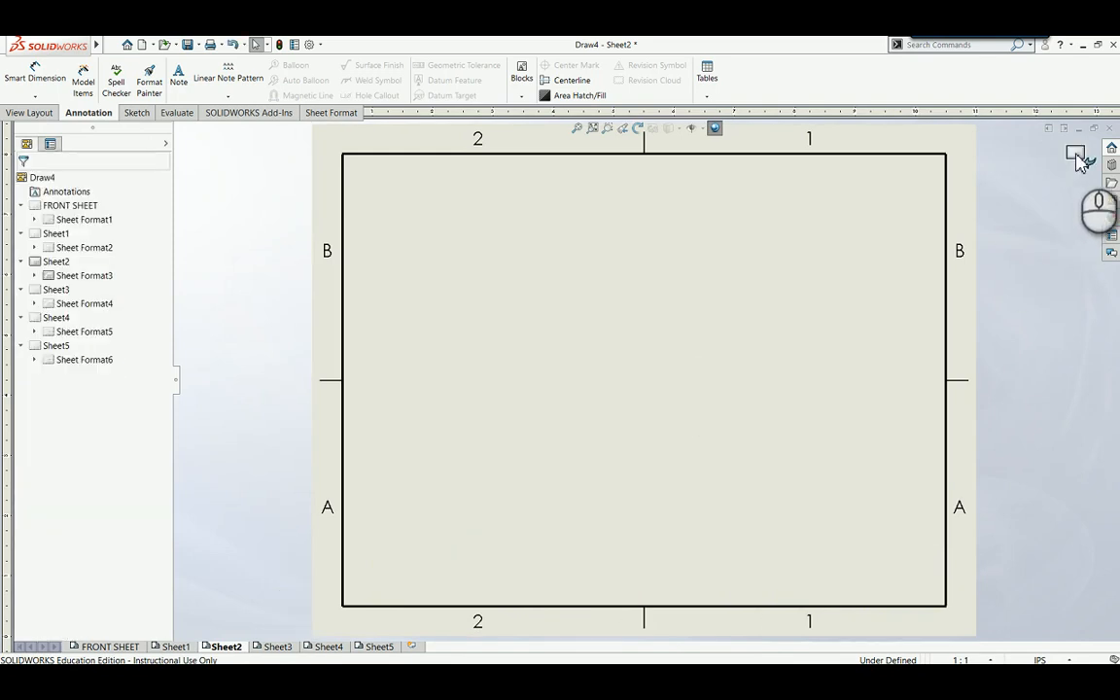
pyautogui.click(1076, 156)
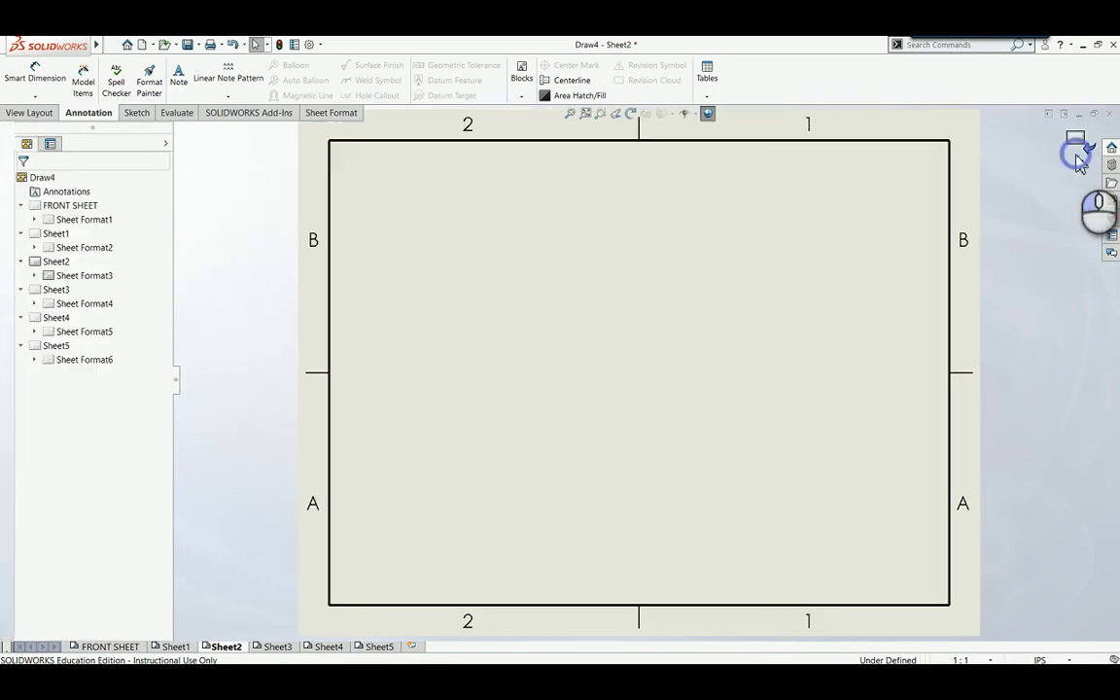
# Step: Make Sheet1 active and delete the complete title block from its sheet format, returning to the sheet
pyautogui.click(161, 647)
pyautogui.rightClick(157, 647)
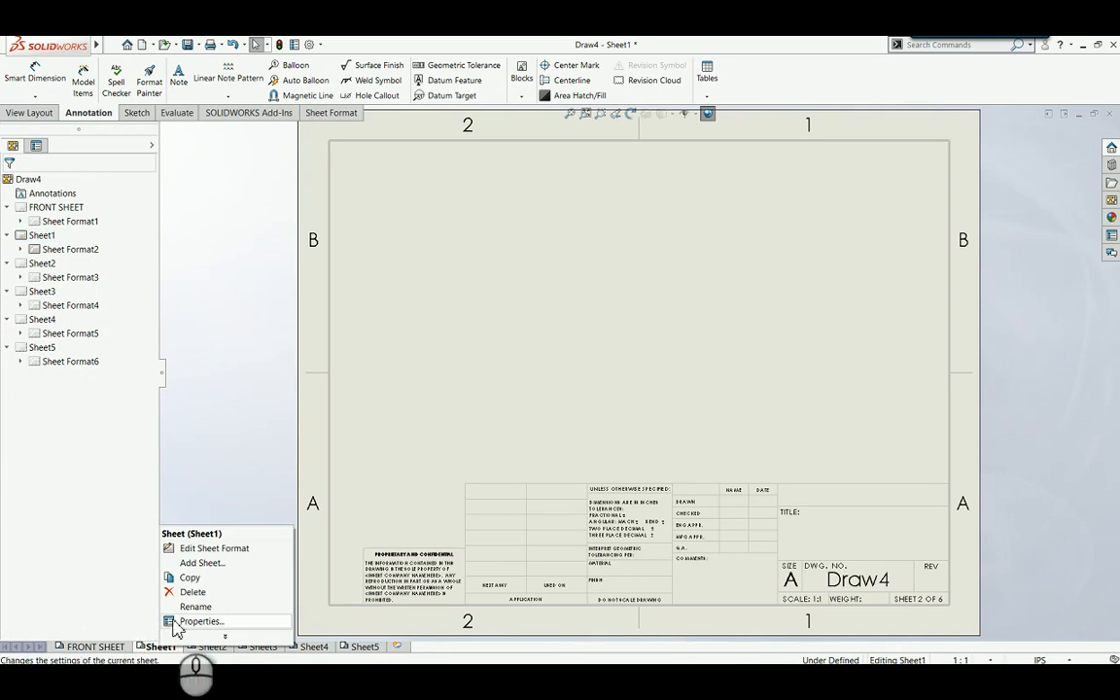
pyautogui.click(212, 550)
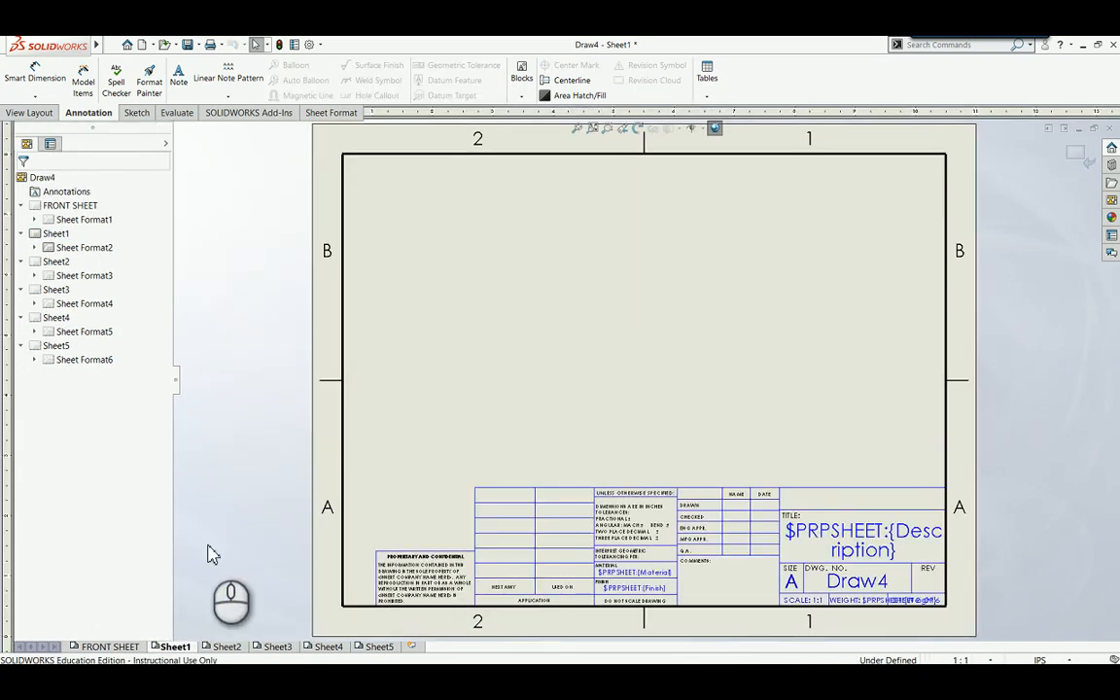
pyautogui.hotkey('ctrl', 'a')
pyautogui.press('Delete')
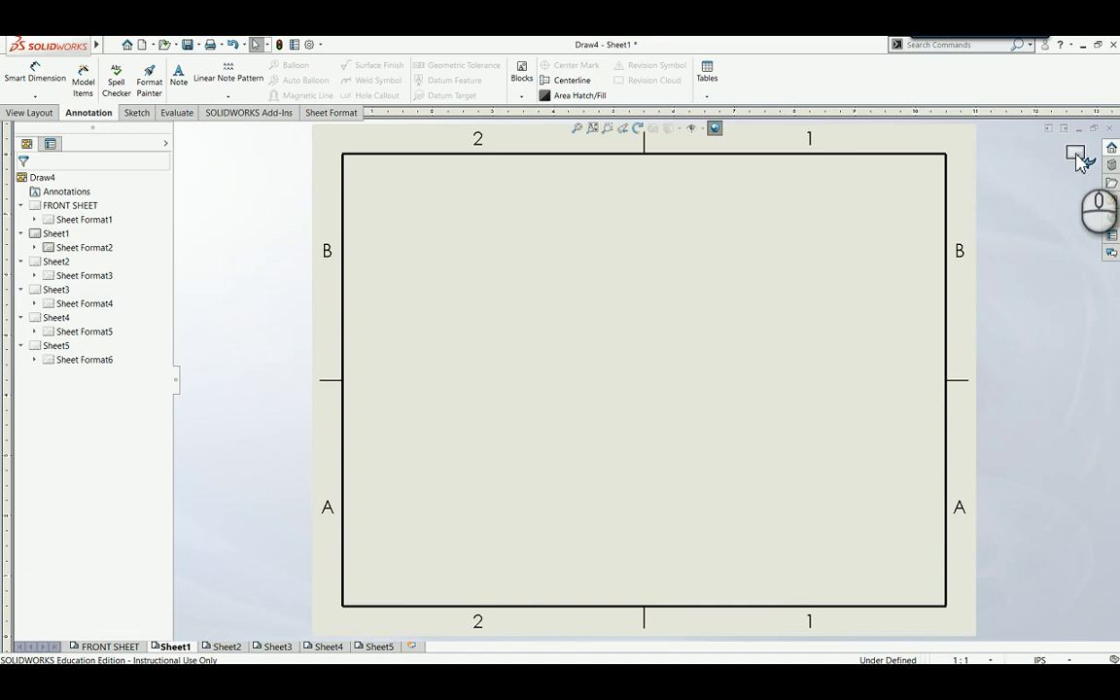
pyautogui.click(1048, 168)
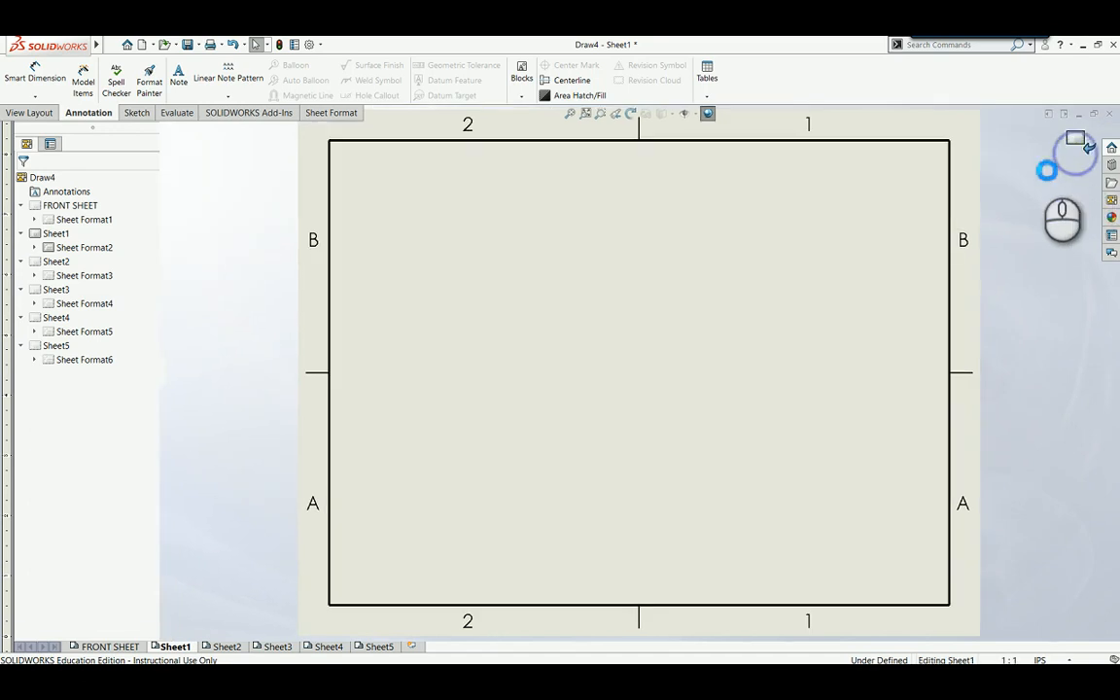
# Step: Activate FRONT SHEET and delete all title block lines and text from its sheet format, then exit format editing
pyautogui.click(92, 647)
pyautogui.rightClick(85, 647)
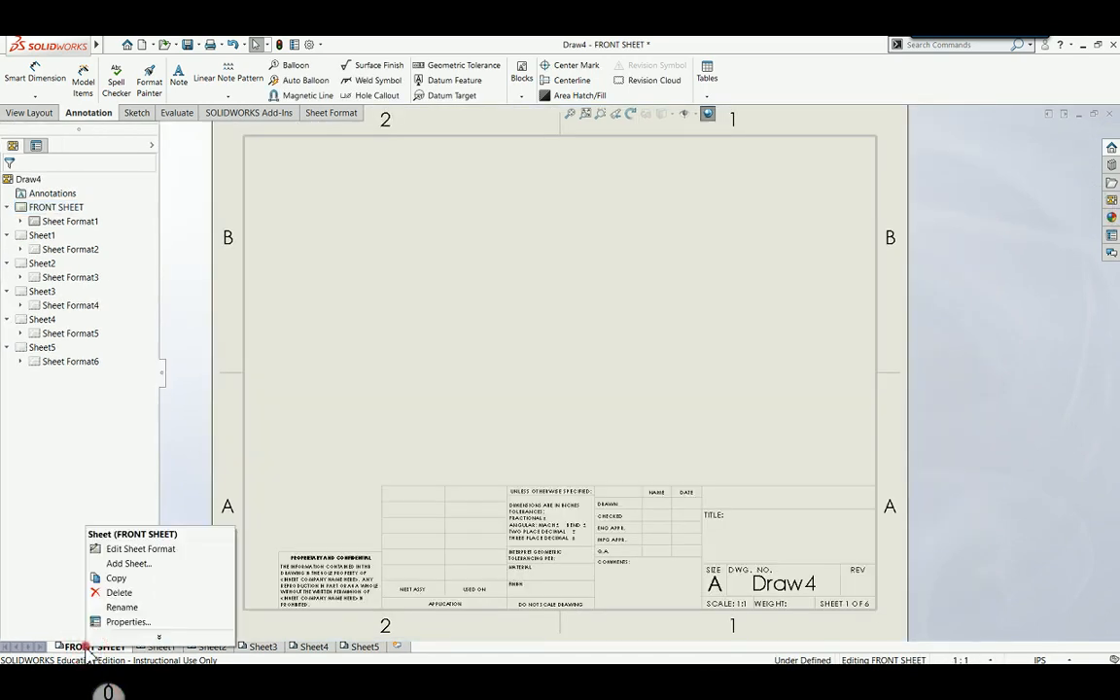
pyautogui.click(131, 554)
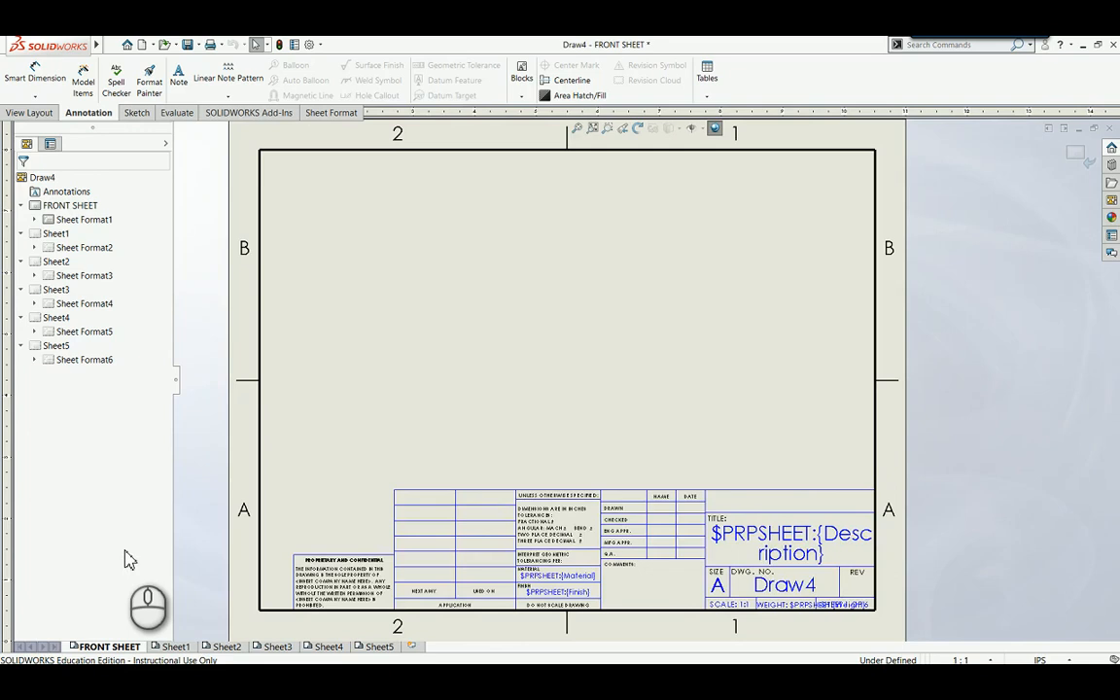
pyautogui.hotkey('ctrl', 'a')
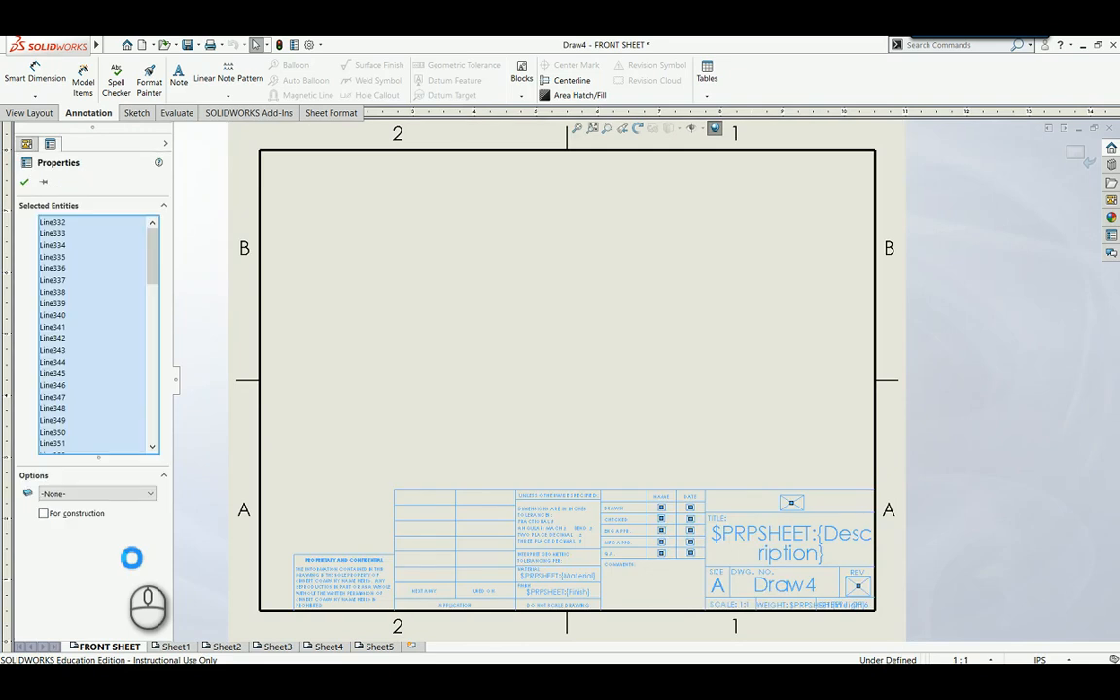
pyautogui.press('Delete')
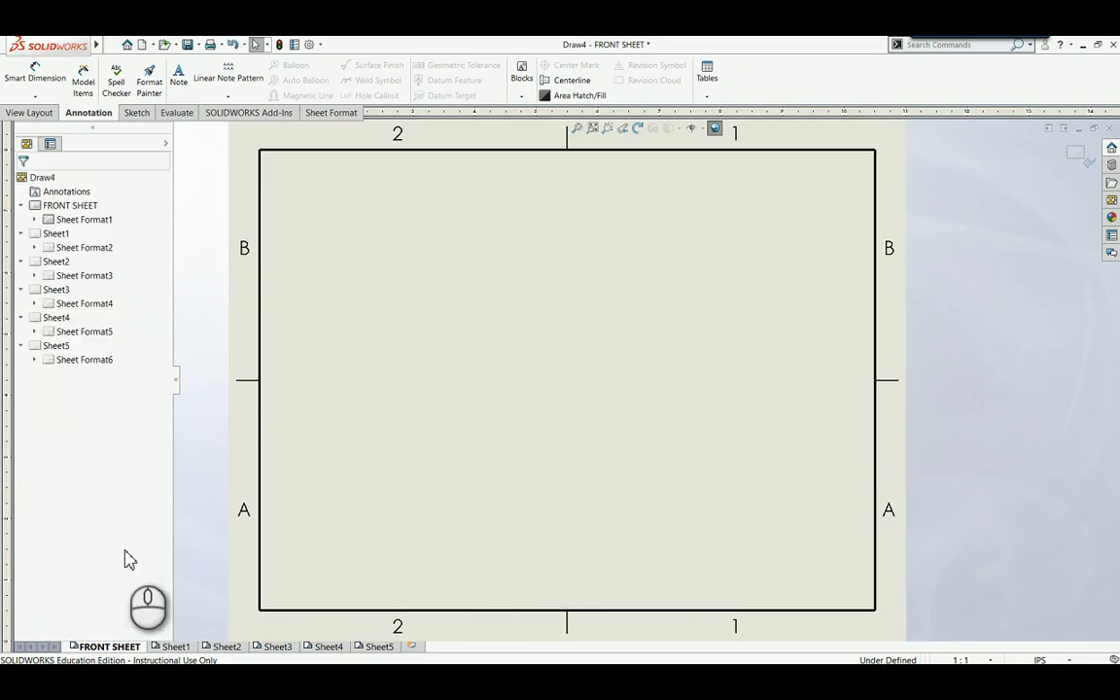
pyautogui.click(1080, 146)
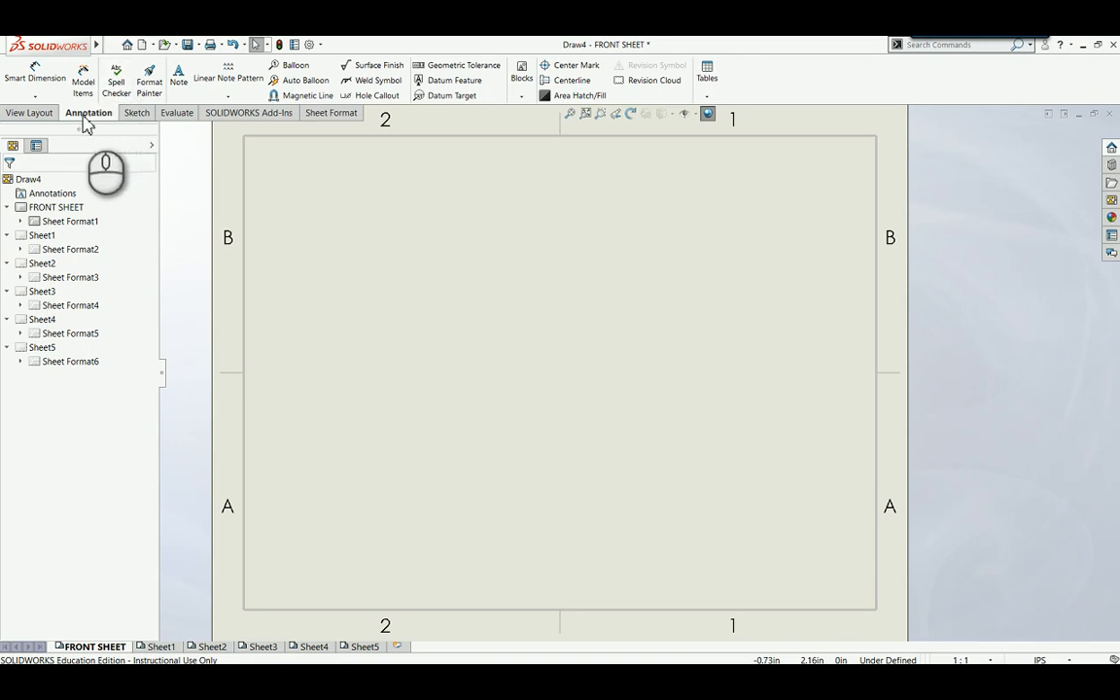
# Step: Start a Model View on the front sheet and load the PCAssem assembly, listing all SOLIDWORKS part and assembly files to find it
pyautogui.click(33, 115)
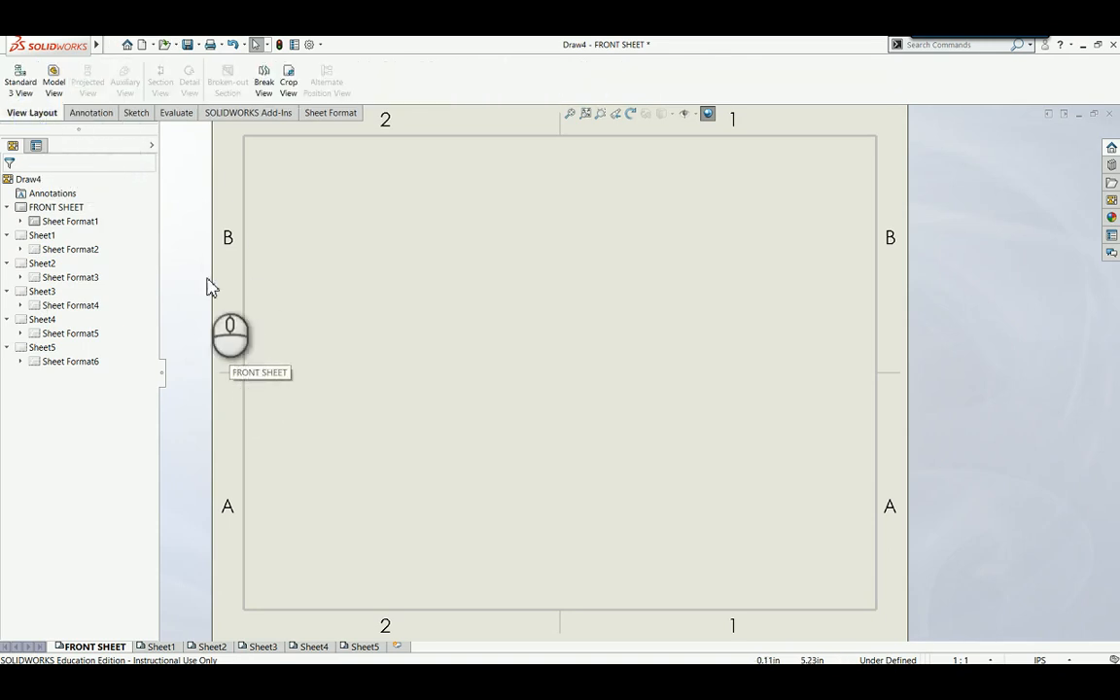
pyautogui.click(54, 82)
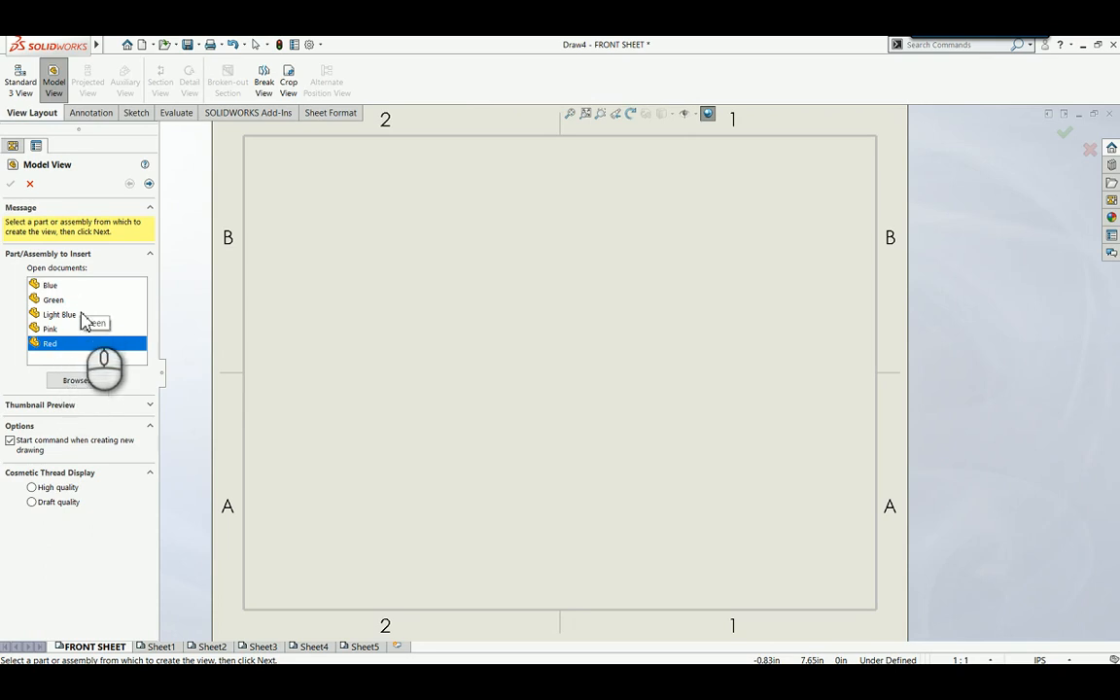
pyautogui.click(71, 382)
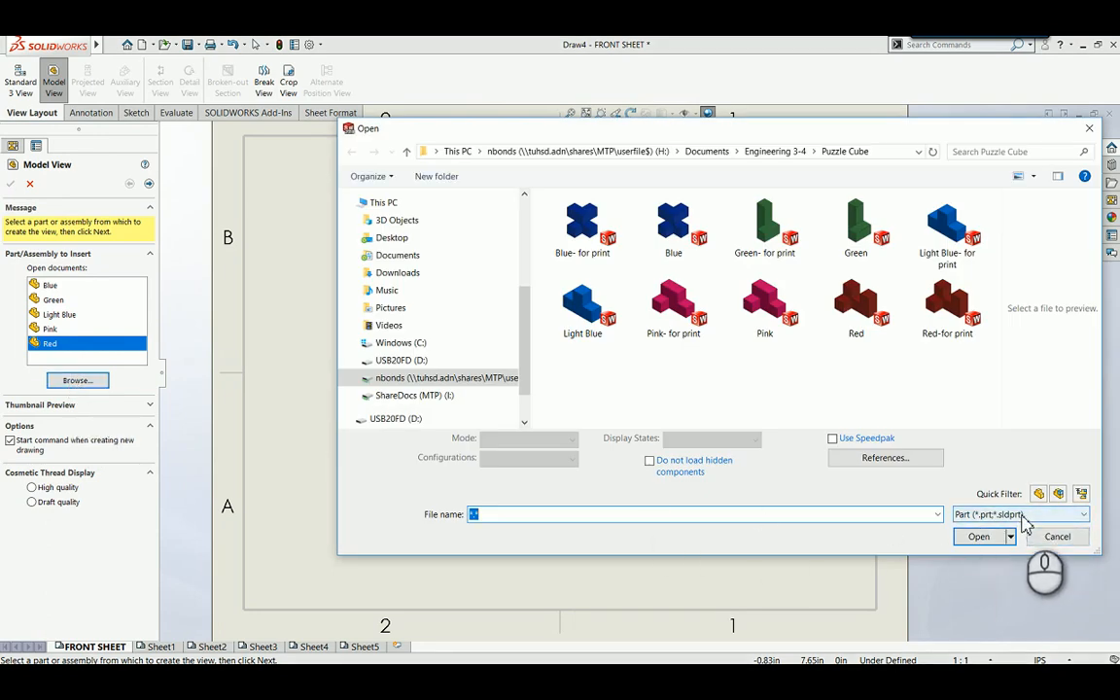
pyautogui.click(1083, 515)
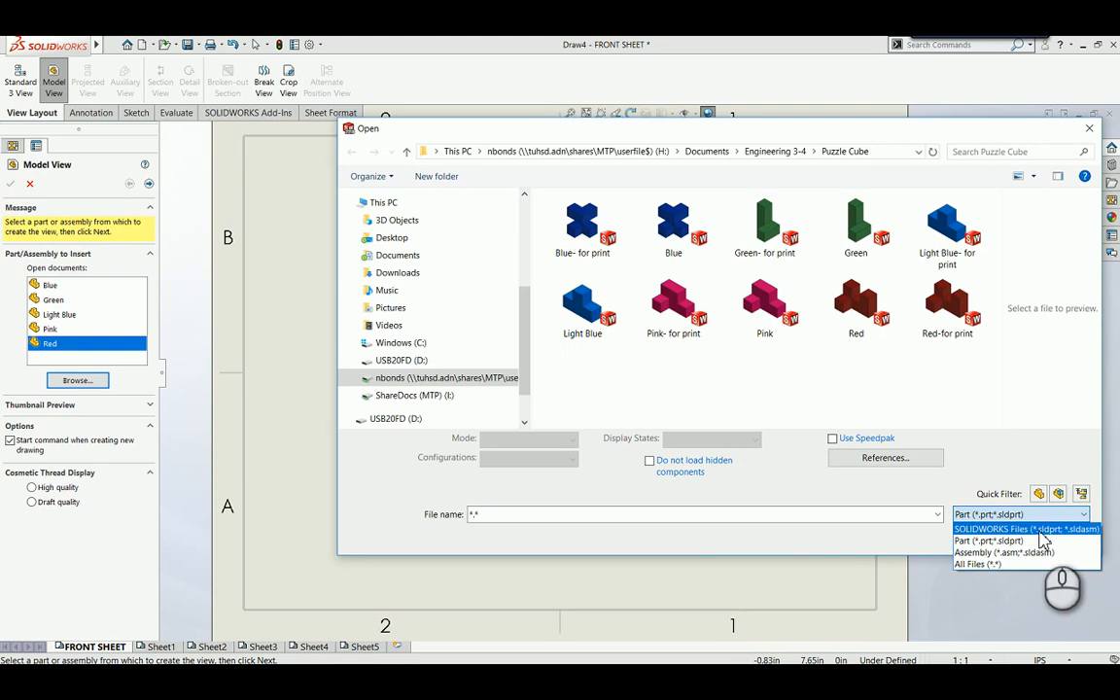
pyautogui.click(1037, 530)
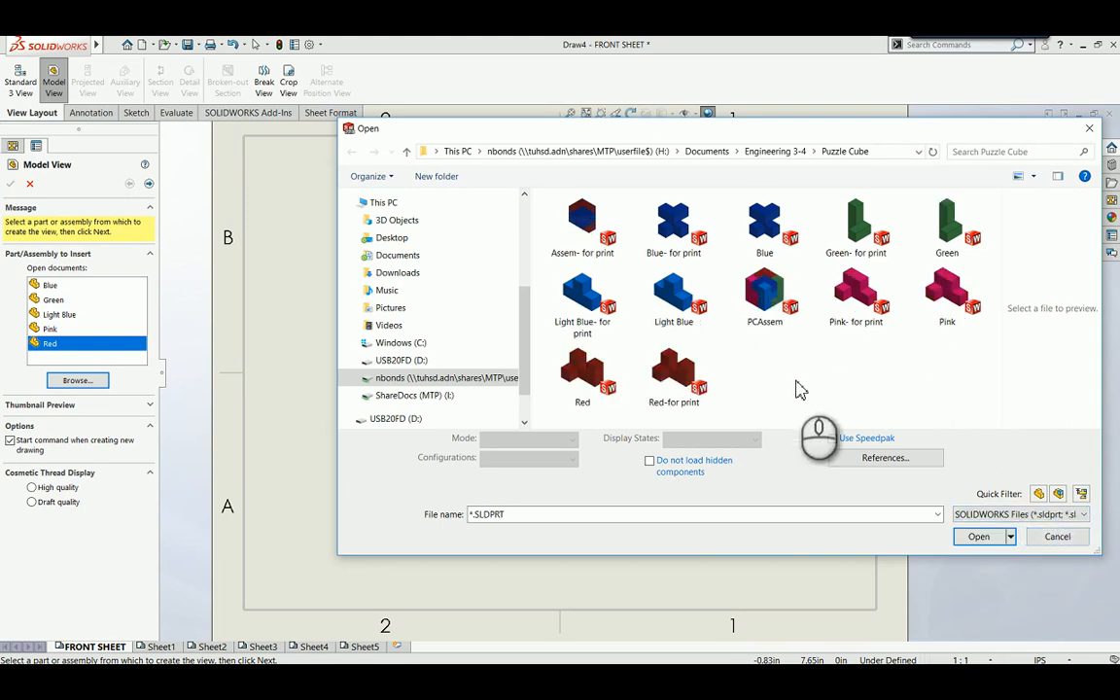
pyautogui.click(764, 297)
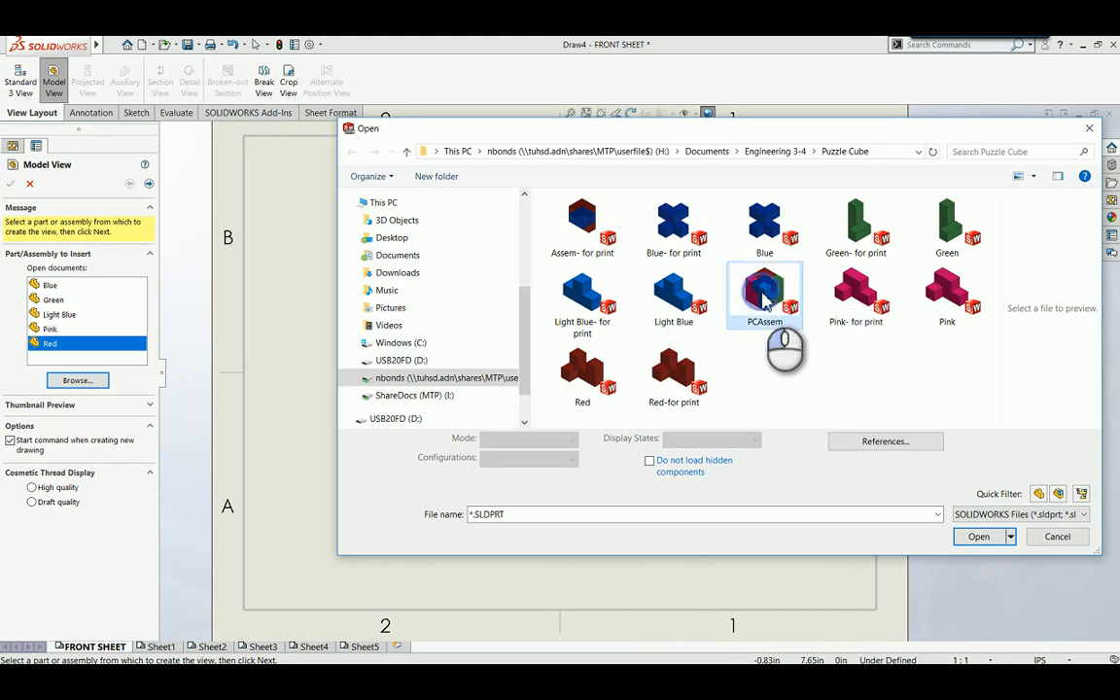
pyautogui.click(969, 547)
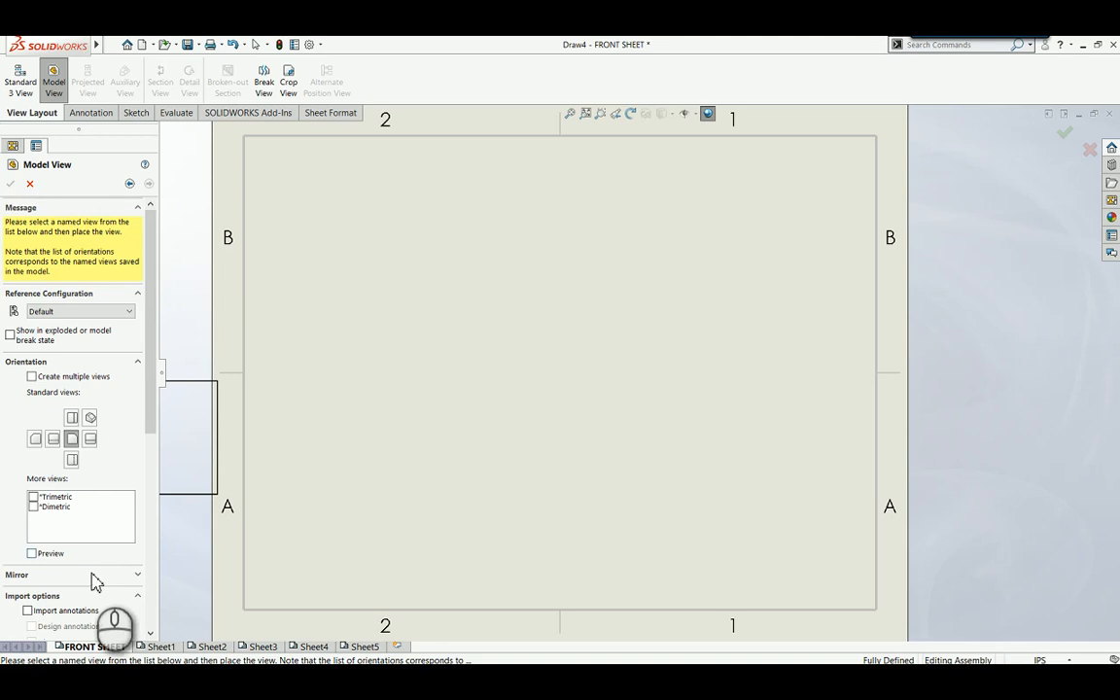
# Step: Choose the Front orientation for the assembly view, turn on its preview, and set the display style to Shaded With Edges
pyautogui.click(72, 439)
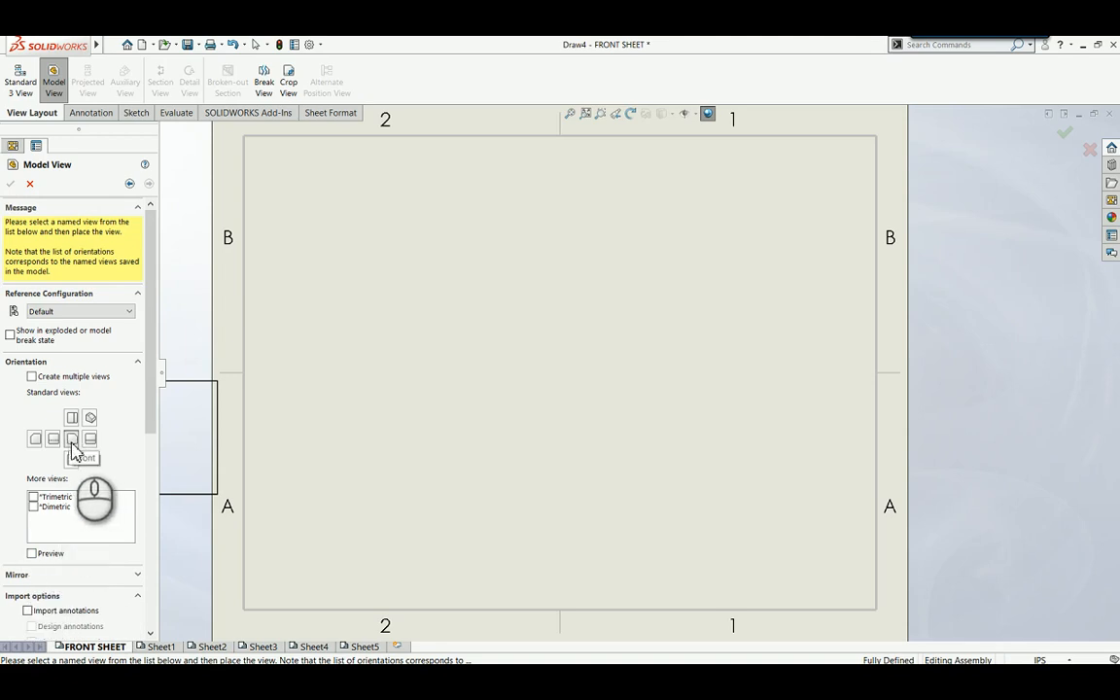
pyautogui.click(31, 554)
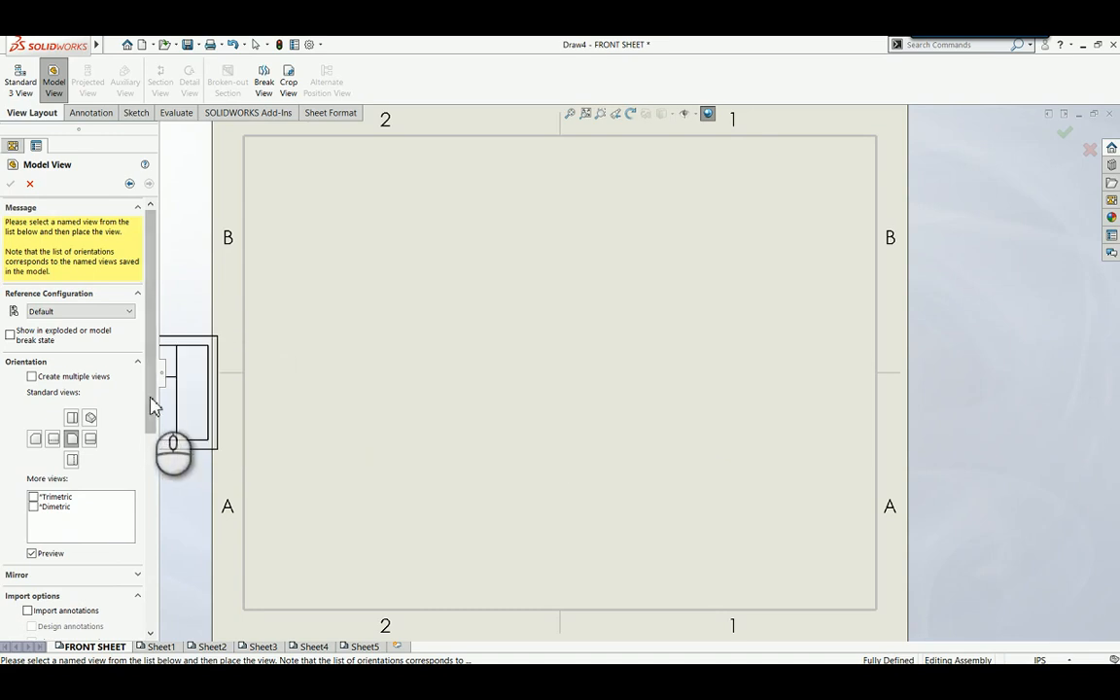
pyautogui.moveTo(151, 401); pyautogui.dragTo(145, 537)
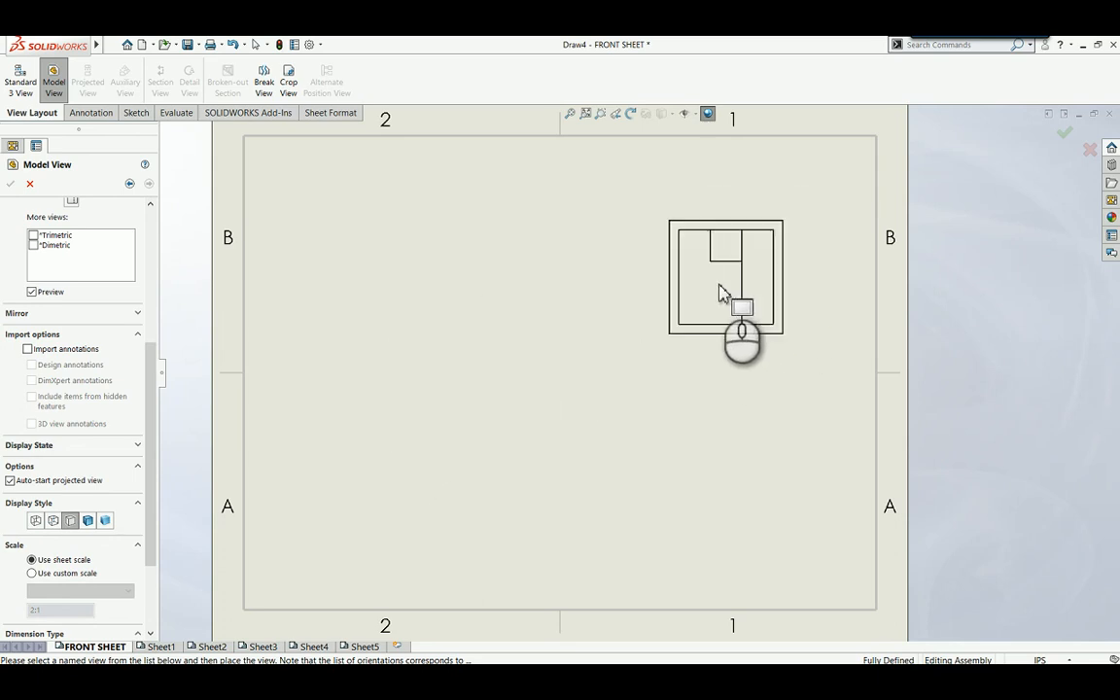
pyautogui.click(72, 521)
pyautogui.click(88, 521)
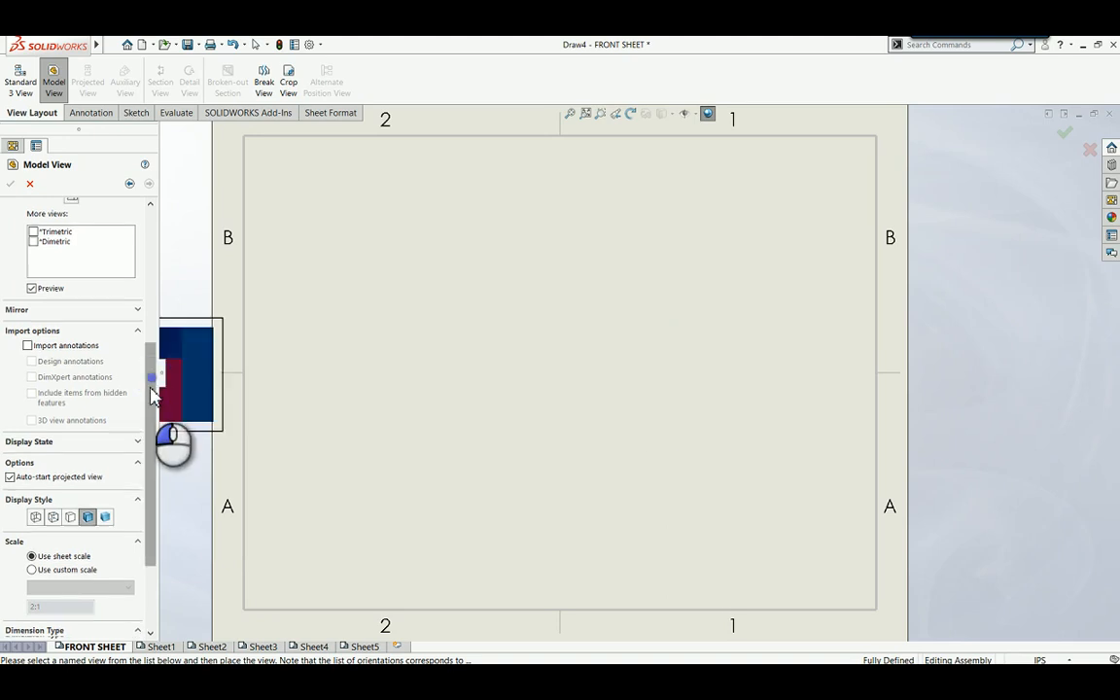
# Step: Give the view a user-defined custom scale of 1.5:1 and place the front view just right of the sheet's centre
pyautogui.scroll(-4, 146, 427)
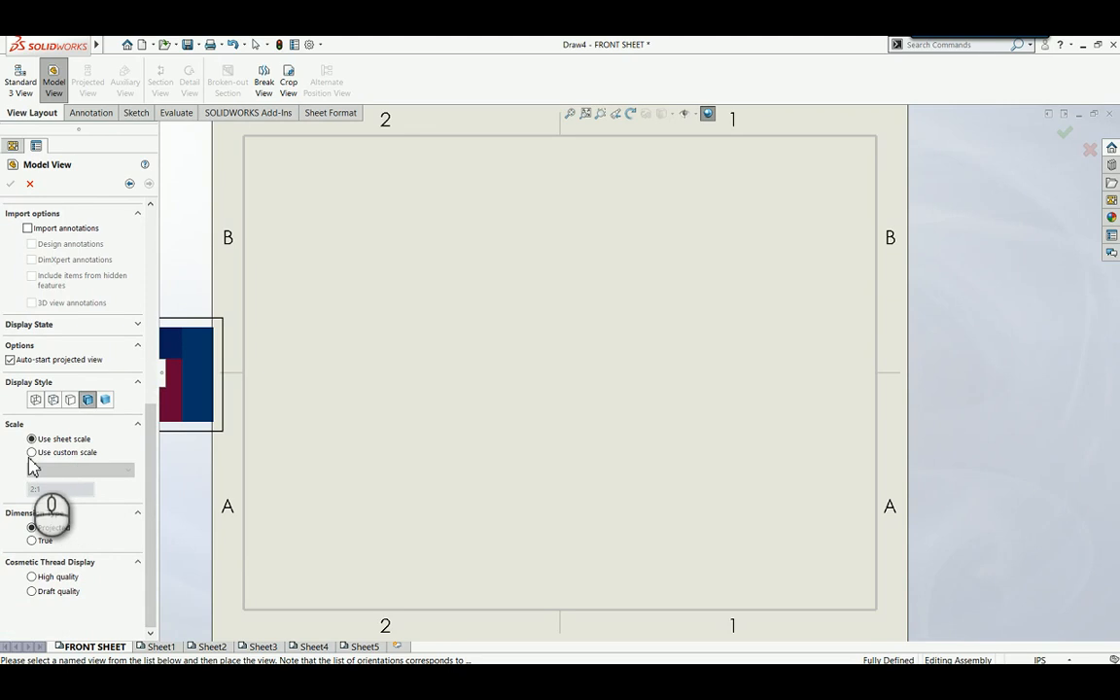
pyautogui.click(31, 453)
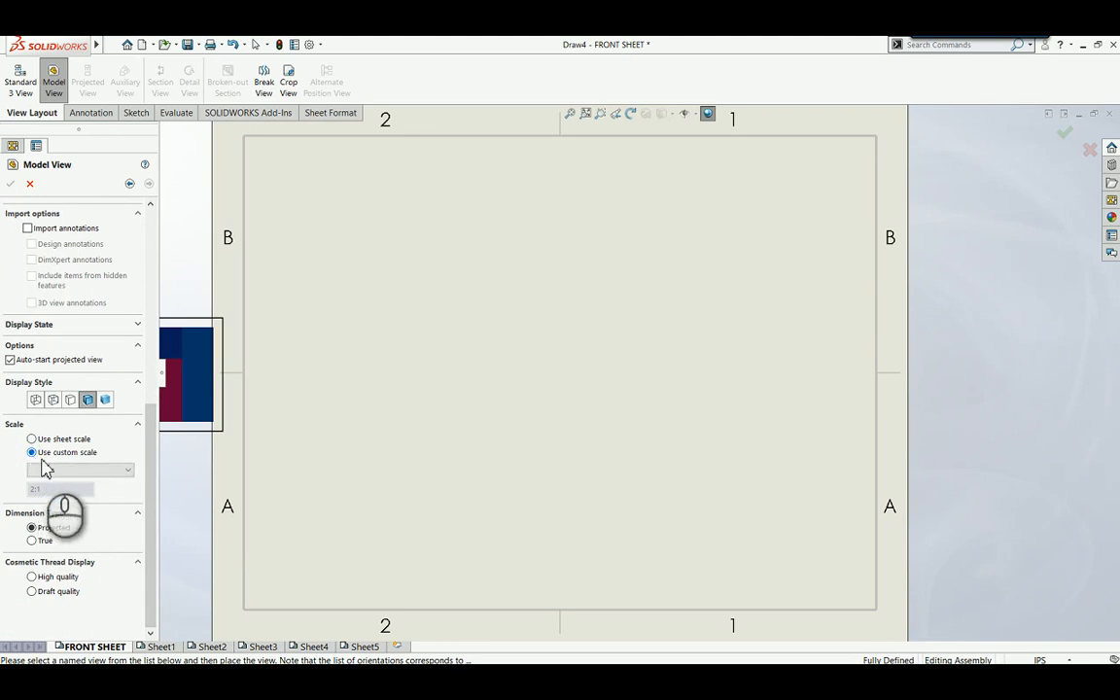
pyautogui.click(129, 470)
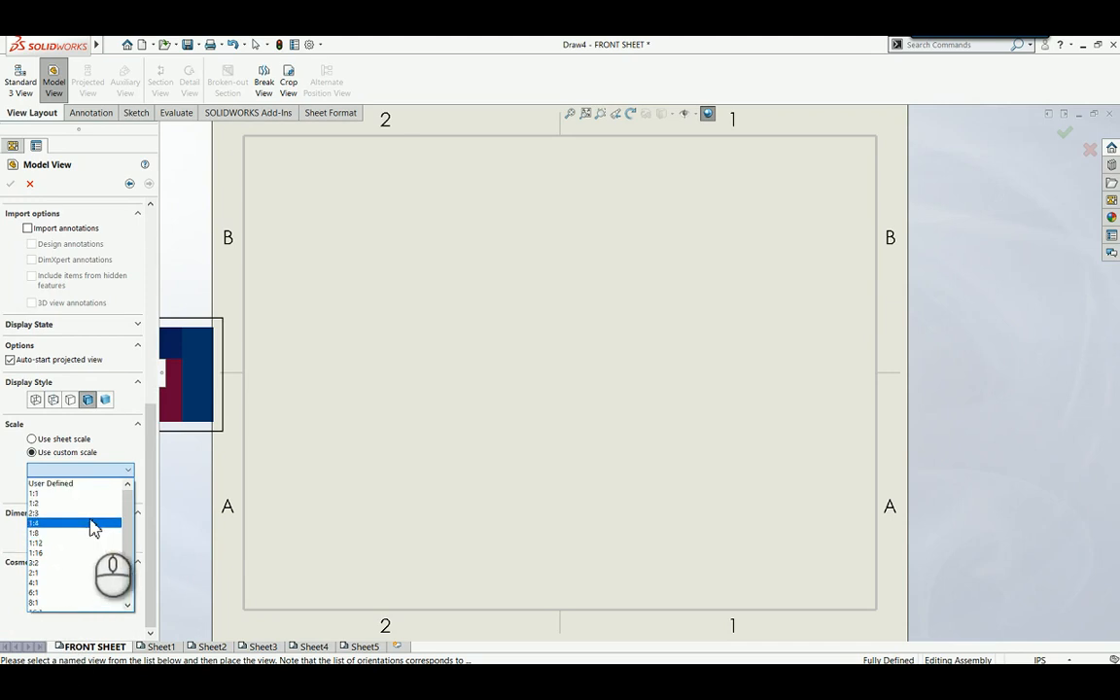
pyautogui.click(82, 485)
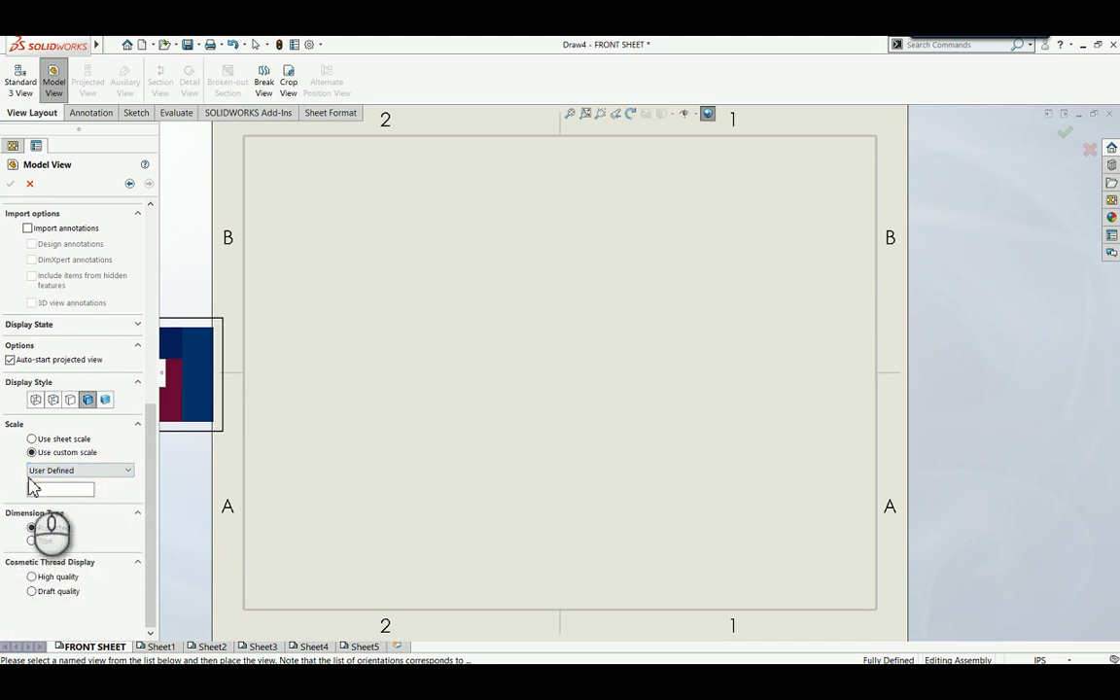
pyautogui.click(38, 491)
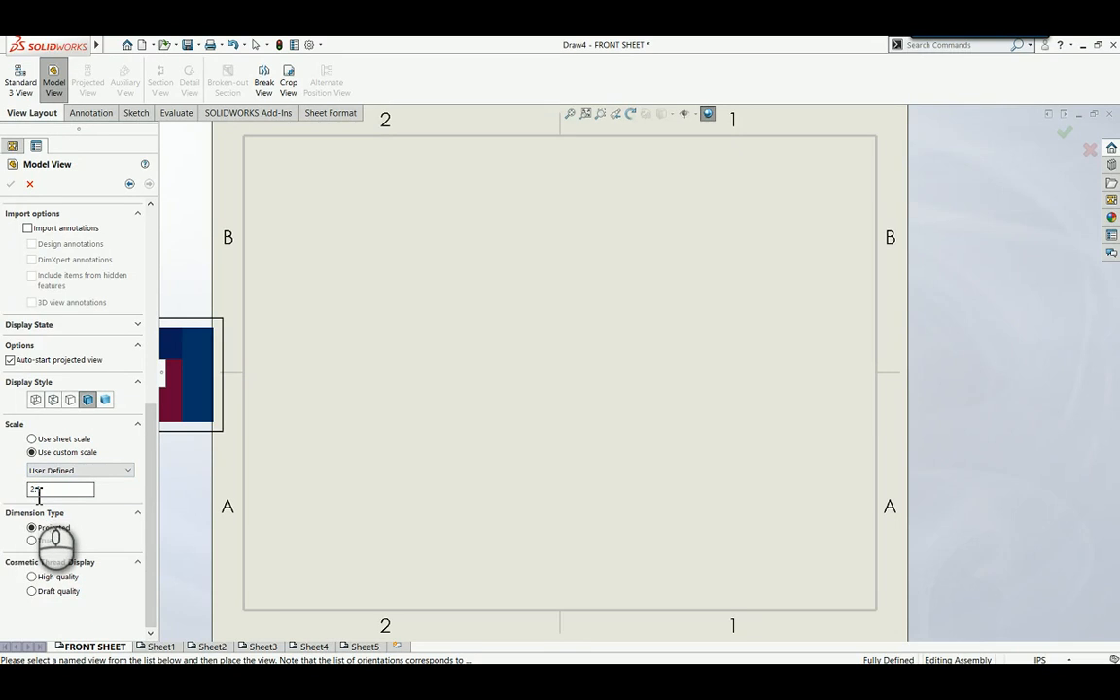
pyautogui.click(38, 493)
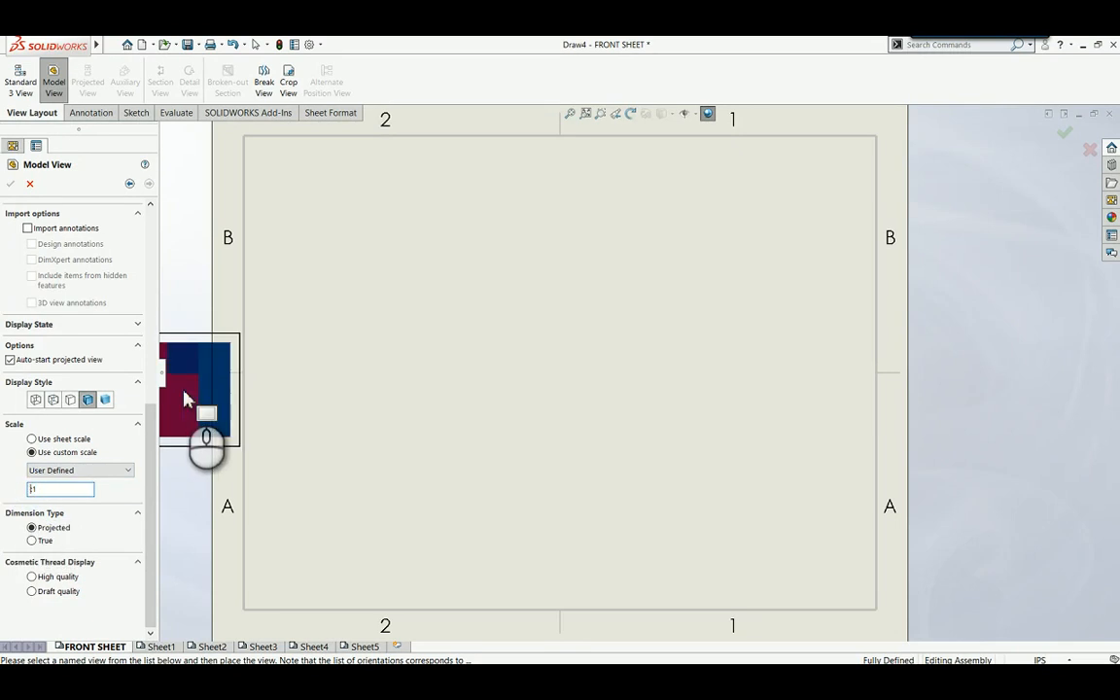
pyautogui.press('BackSpace')
pyautogui.write('1.5')
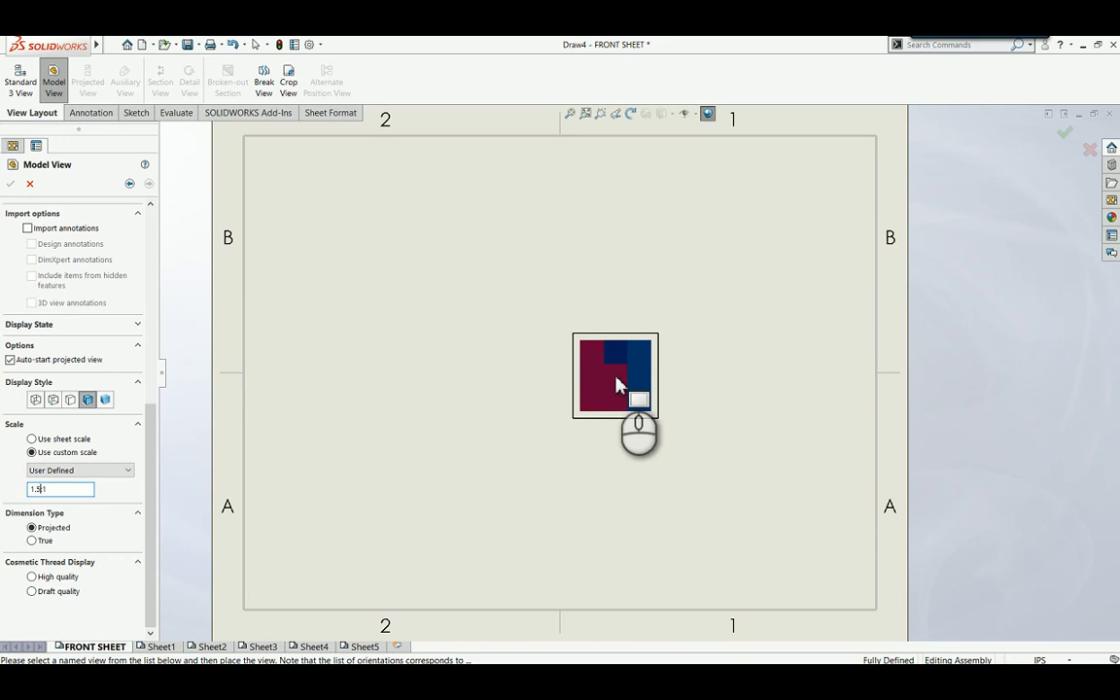
pyautogui.click(619, 378)
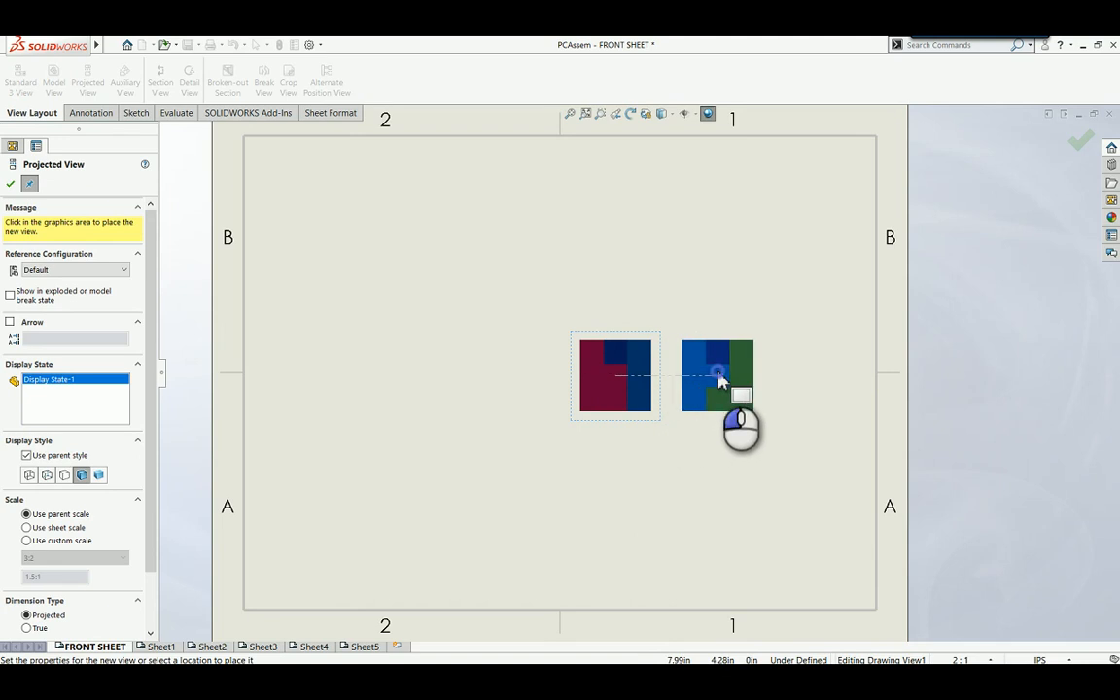
# Step: Project the right, left, top and bottom views from the front view, plus two isometric views toward the sheet's upper-right corner
pyautogui.click(720, 380)
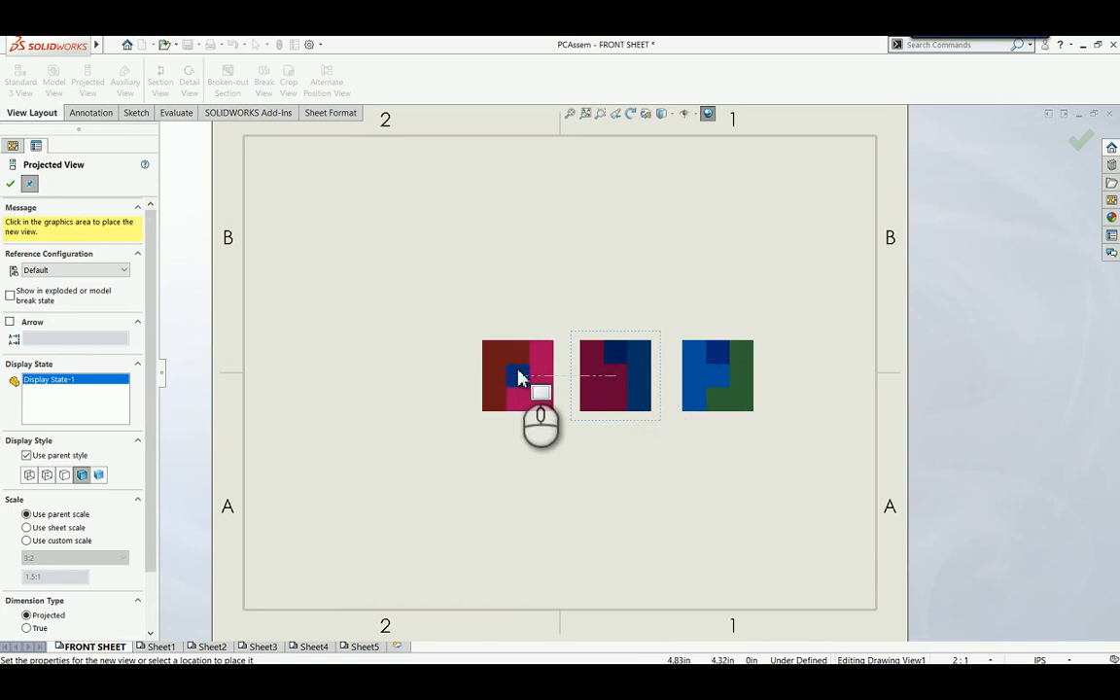
pyautogui.click(520, 377)
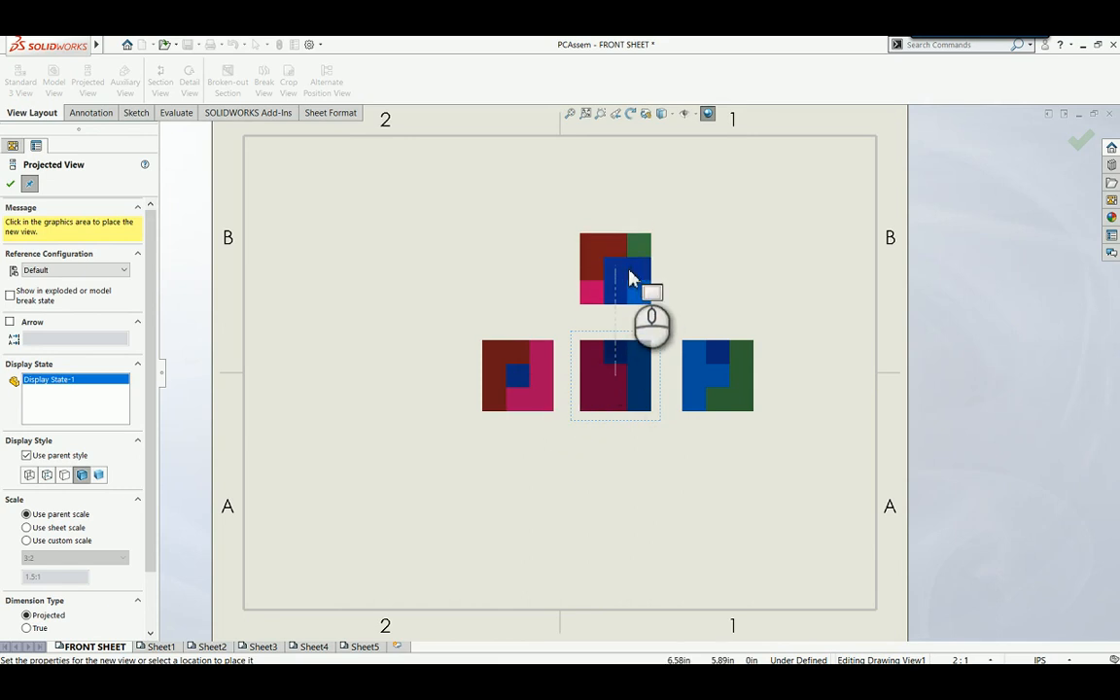
pyautogui.click(630, 279)
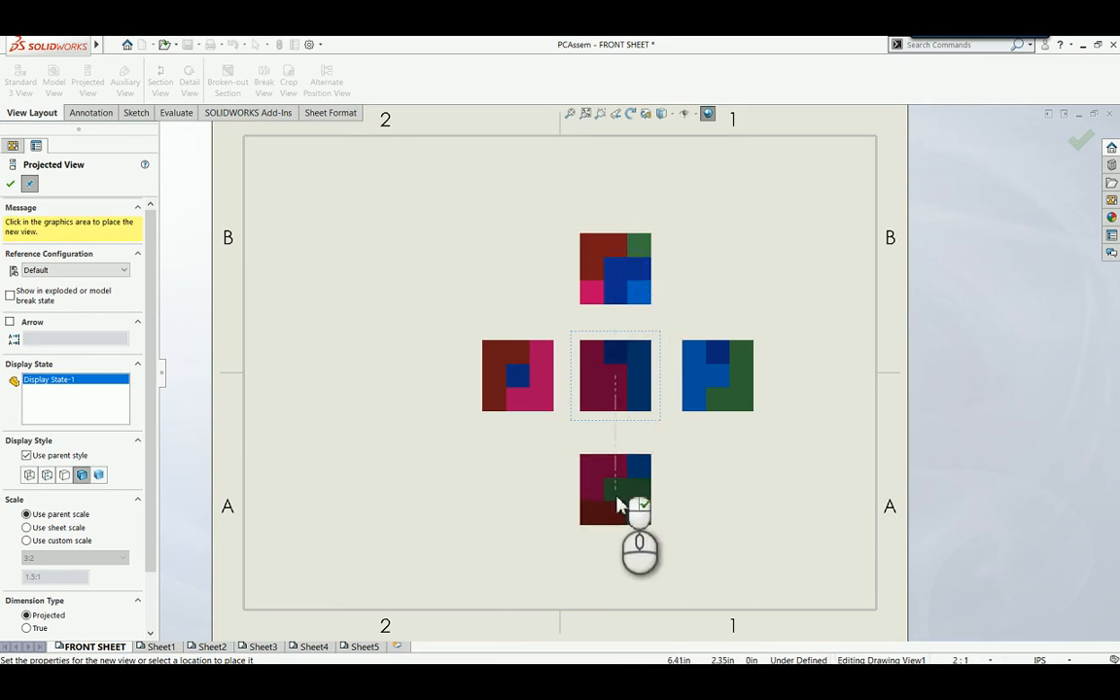
pyautogui.click(621, 492)
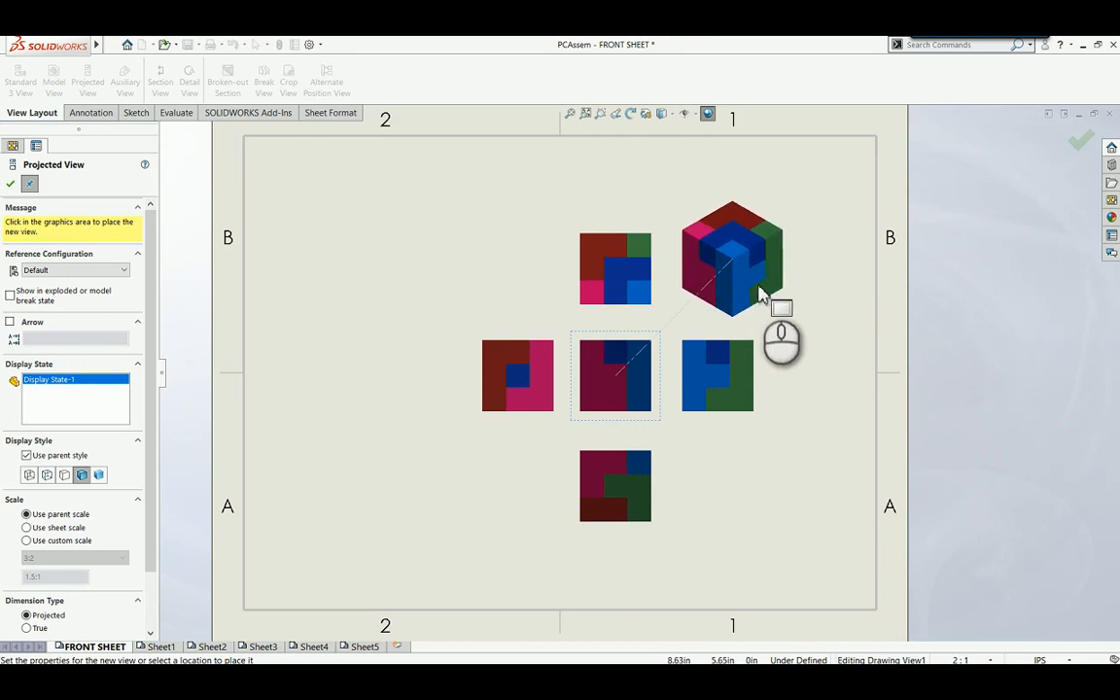
pyautogui.click(760, 289)
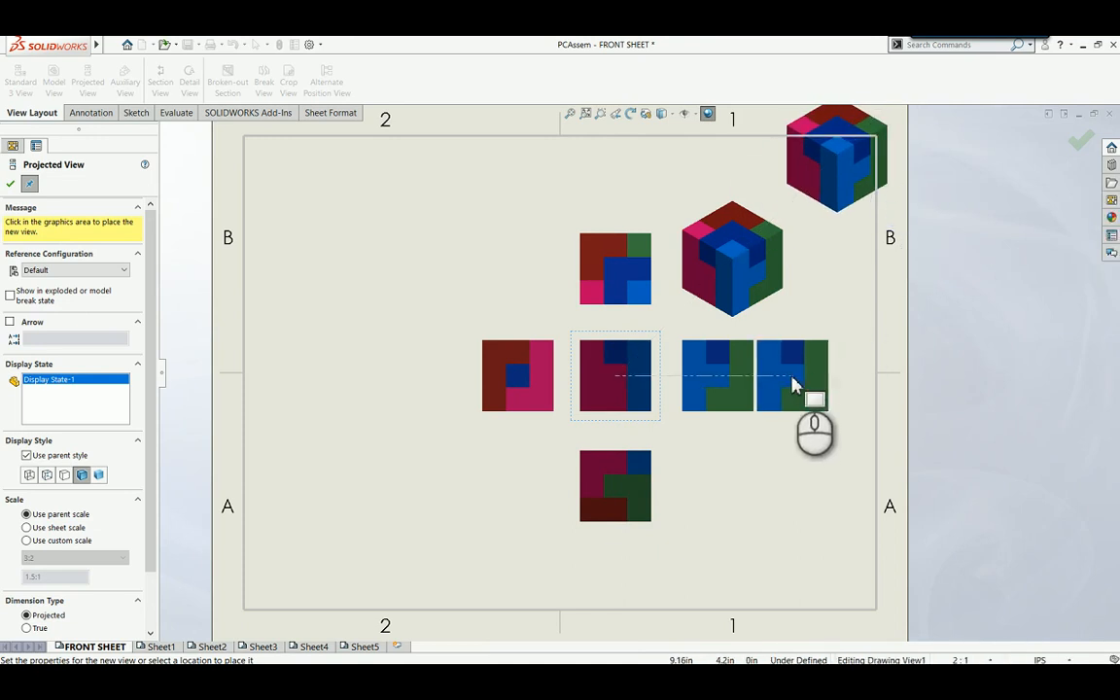
pyautogui.press('Escape')
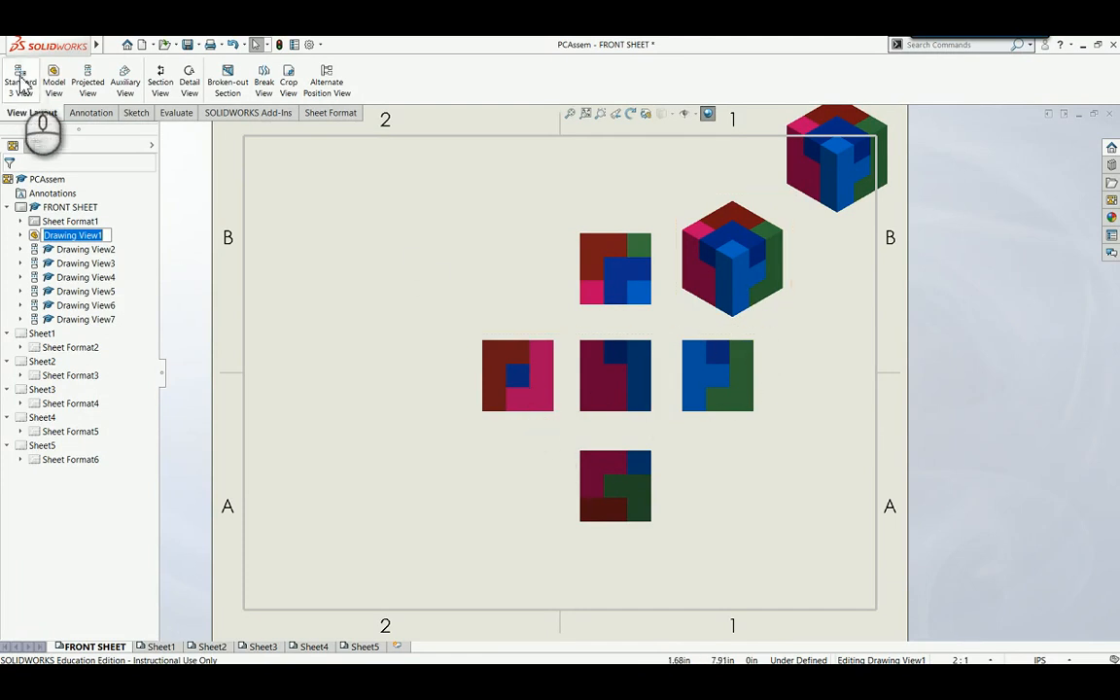
# Step: Project a rear view from the left view, placing it beside that view in the same row
pyautogui.click(87, 86)
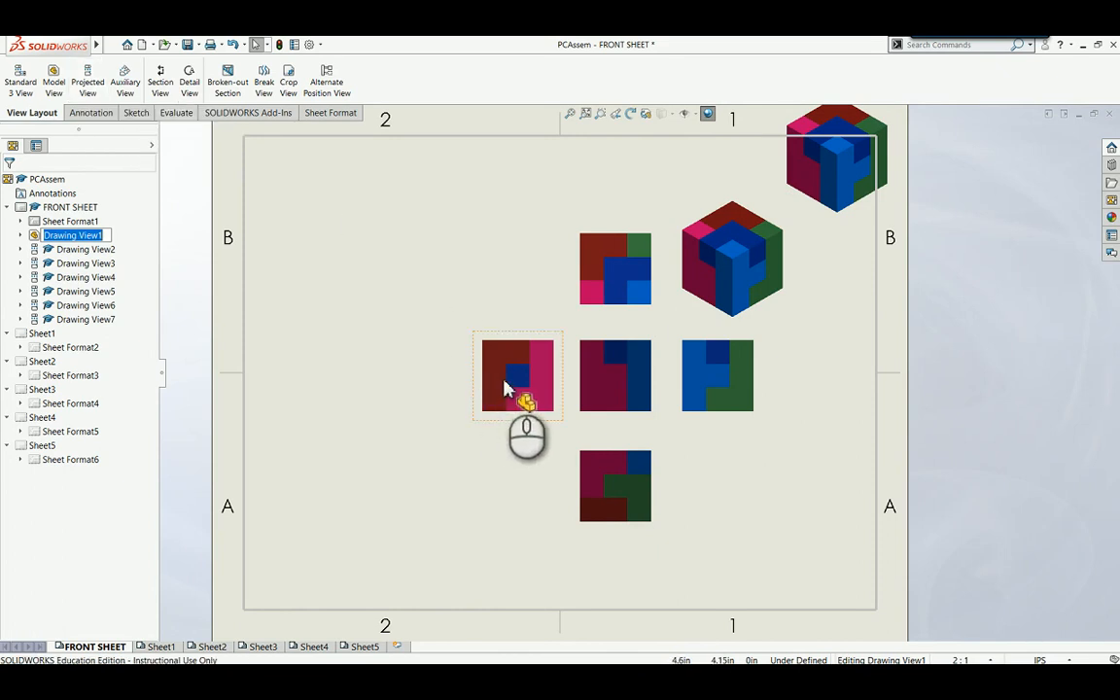
pyautogui.click(87, 86)
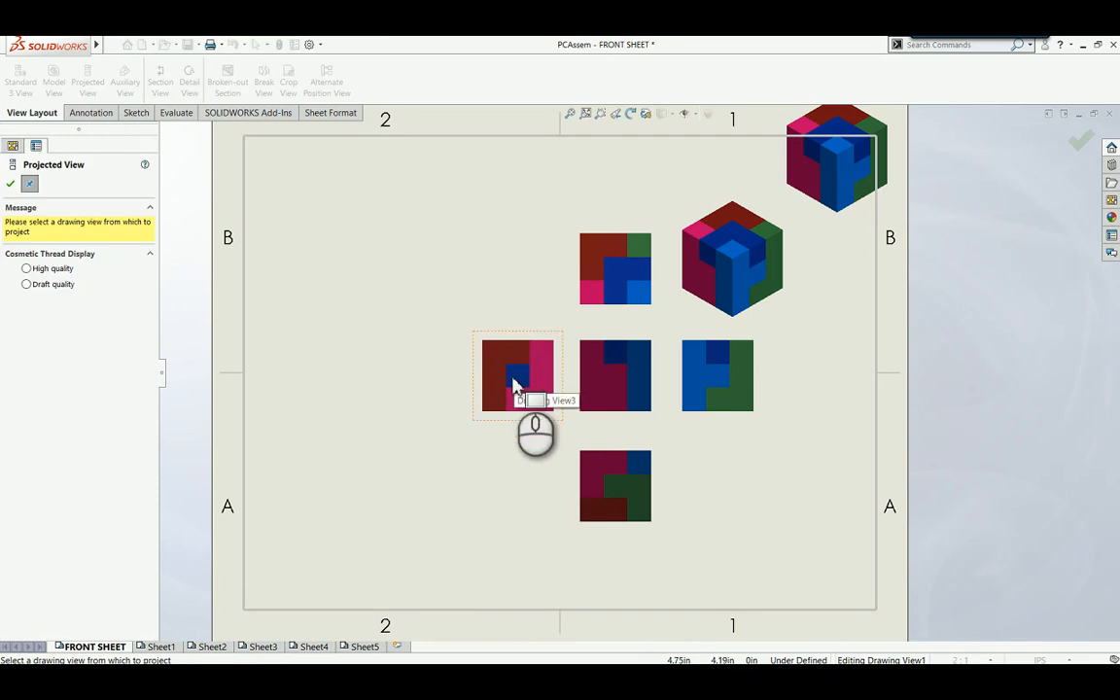
pyautogui.click(515, 385)
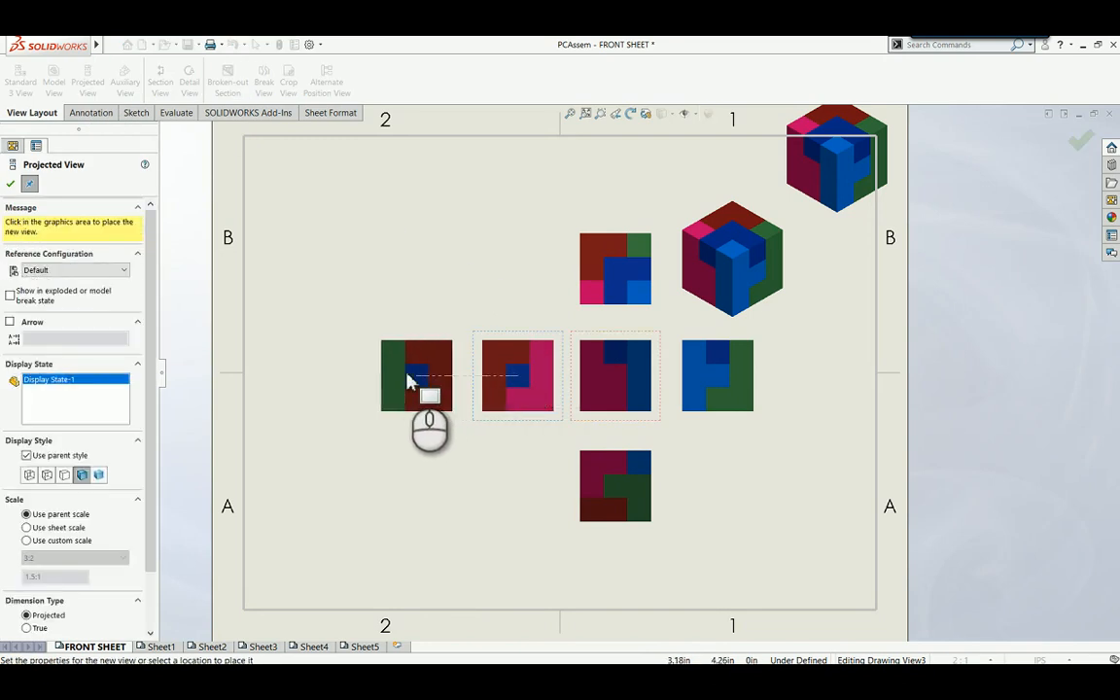
pyautogui.click(408, 379)
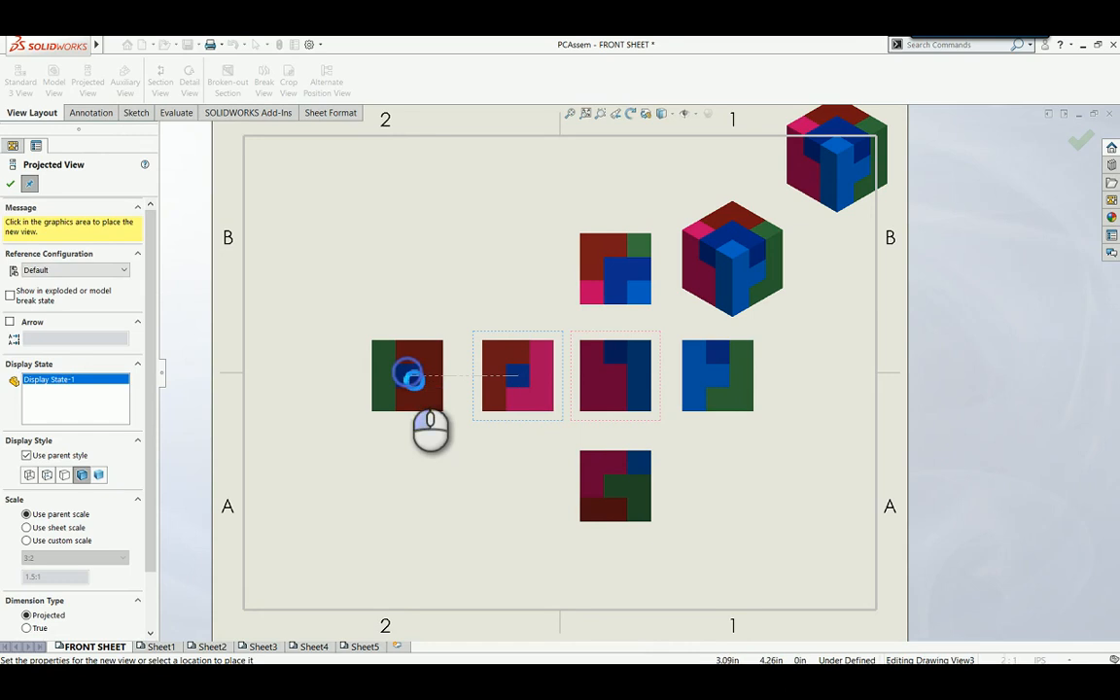
pyautogui.rightClick(492, 272)
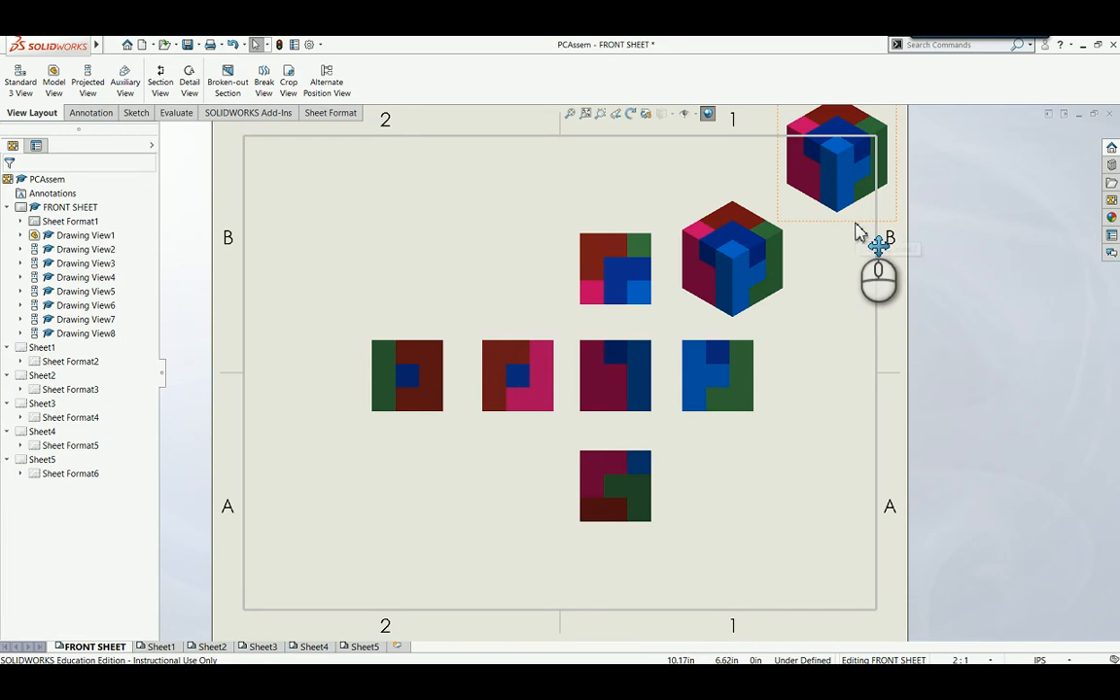
# Step: Move the outer isometric view to the sheet's lower-left area and show it in the ExplView3 exploded state, with all pieces inside the border
pyautogui.moveTo(856, 231)
pyautogui.mouseDown()
pyautogui.moveTo(845, 306)
pyautogui.moveTo(661, 590)
pyautogui.moveTo(358, 618)
pyautogui.moveTo(362, 598)
pyautogui.moveTo(367, 610)
pyautogui.moveTo(371, 603)
pyautogui.mouseUp()
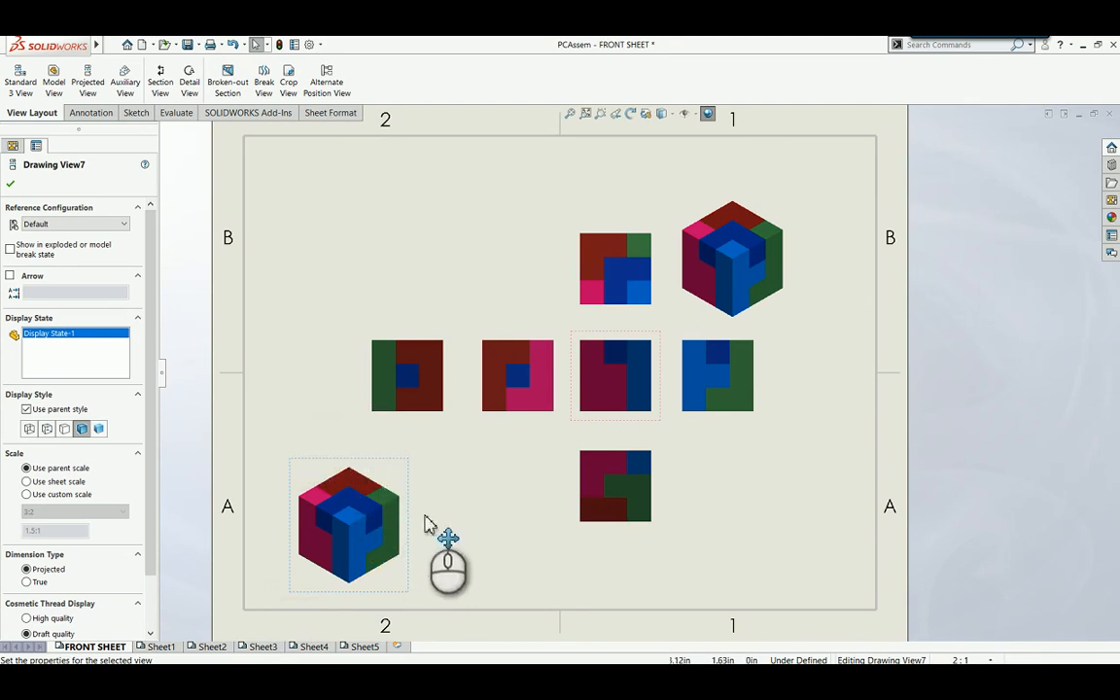
pyautogui.click(10, 249)
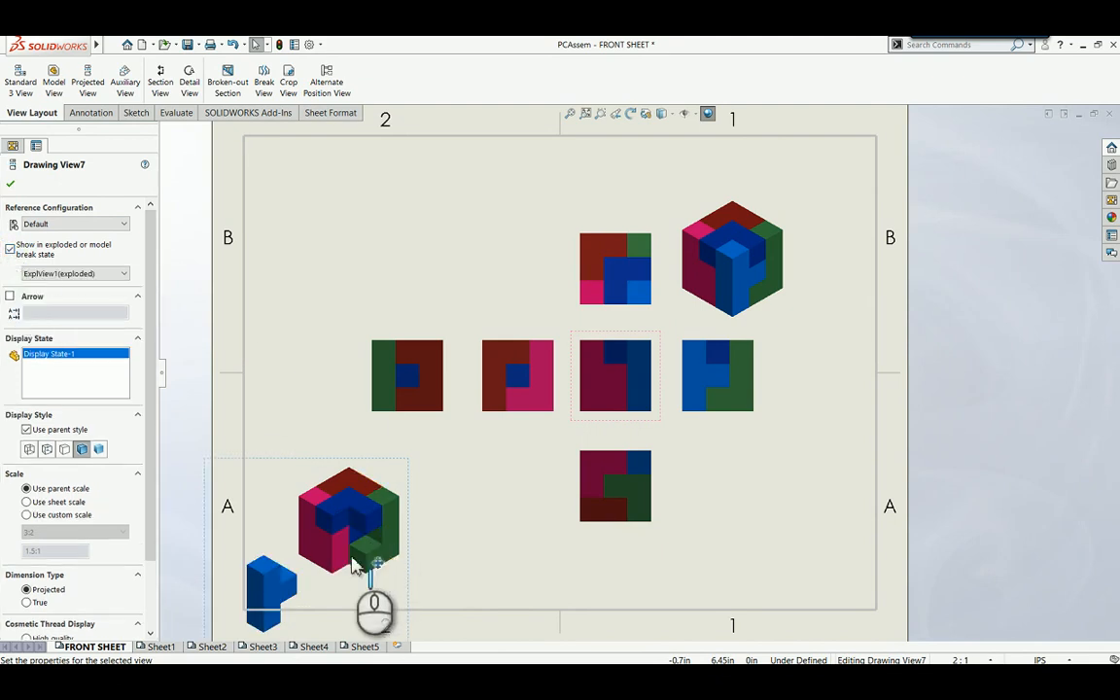
pyautogui.click(124, 275)
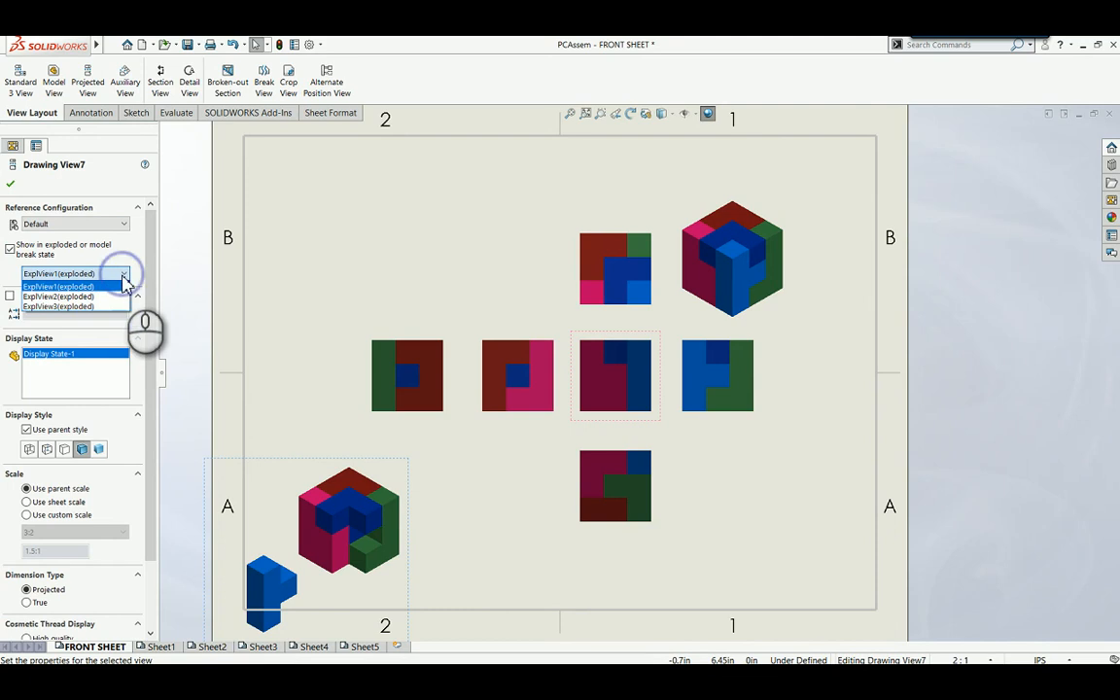
pyautogui.click(86, 307)
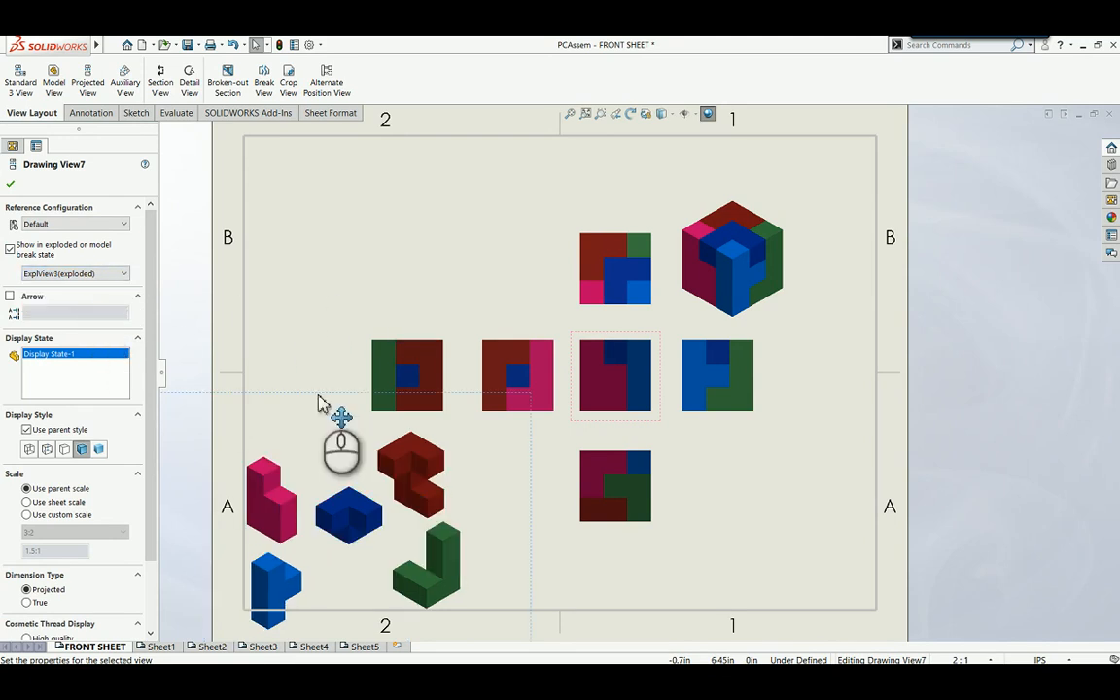
pyautogui.moveTo(324, 401)
pyautogui.mouseDown()
pyautogui.moveTo(321, 389)
pyautogui.moveTo(350, 367)
pyautogui.mouseUp()
pyautogui.moveTo(372, 419); pyautogui.dragTo(372, 419)
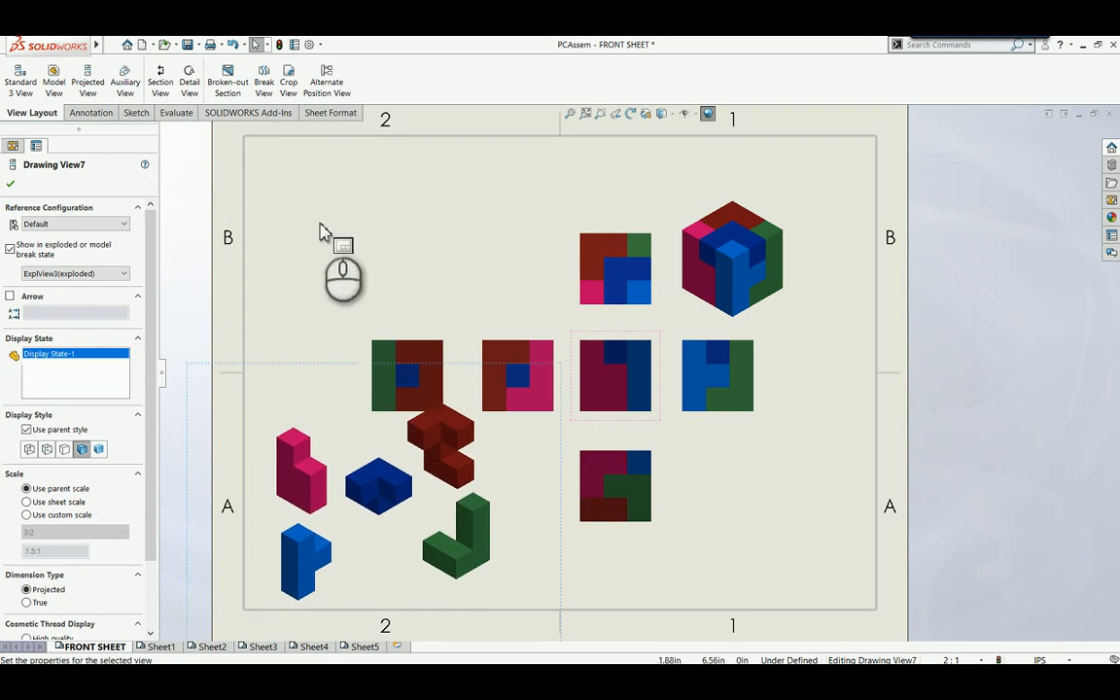
# Step: Move the assembled isometric view closer to the sheet's upper-right corner and shift the right and front views farther right
pyautogui.click(11, 184)
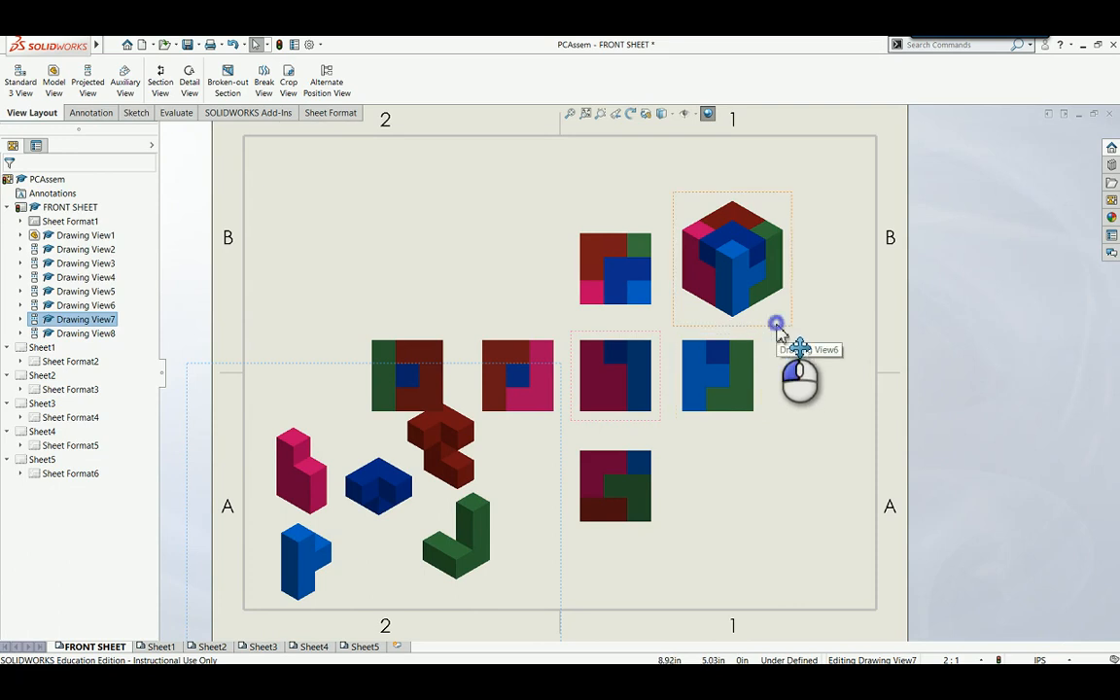
pyautogui.moveTo(778, 330)
pyautogui.mouseDown()
pyautogui.moveTo(827, 304)
pyautogui.moveTo(809, 319)
pyautogui.moveTo(833, 288)
pyautogui.moveTo(835, 304)
pyautogui.mouseUp()
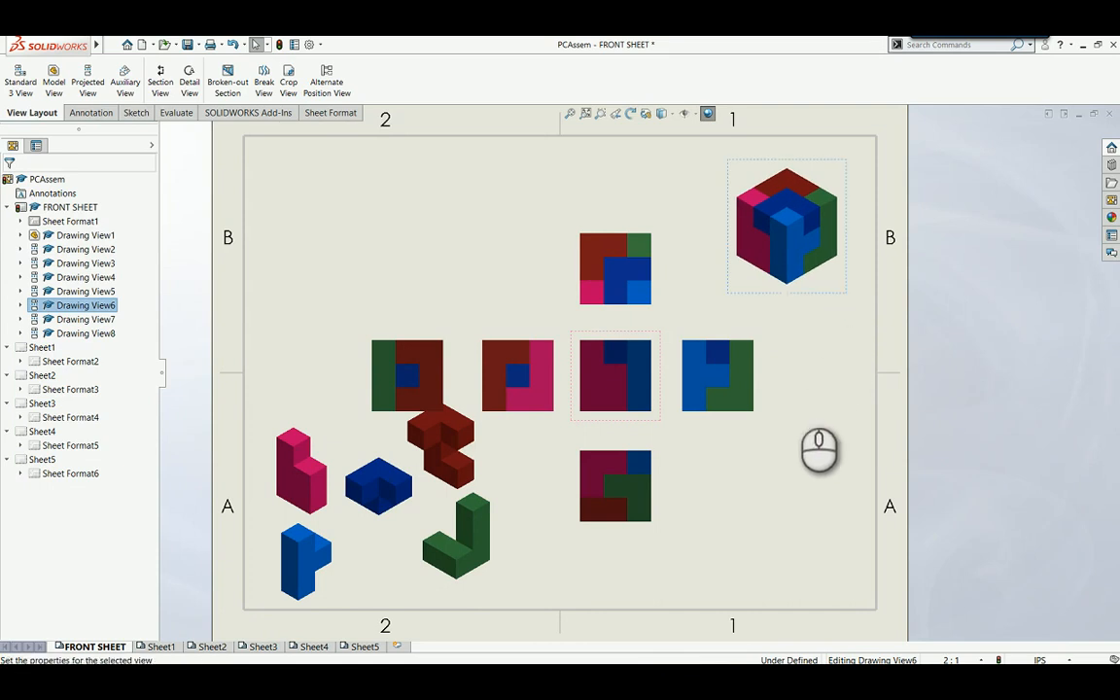
pyautogui.moveTo(761, 392)
pyautogui.mouseDown()
pyautogui.moveTo(833, 389)
pyautogui.moveTo(726, 389)
pyautogui.moveTo(815, 381)
pyautogui.moveTo(760, 382)
pyautogui.moveTo(801, 382)
pyautogui.moveTo(766, 380)
pyautogui.moveTo(775, 303)
pyautogui.moveTo(783, 408)
pyautogui.moveTo(776, 345)
pyautogui.moveTo(775, 390)
pyautogui.moveTo(816, 394)
pyautogui.mouseUp()
pyautogui.click(783, 389)
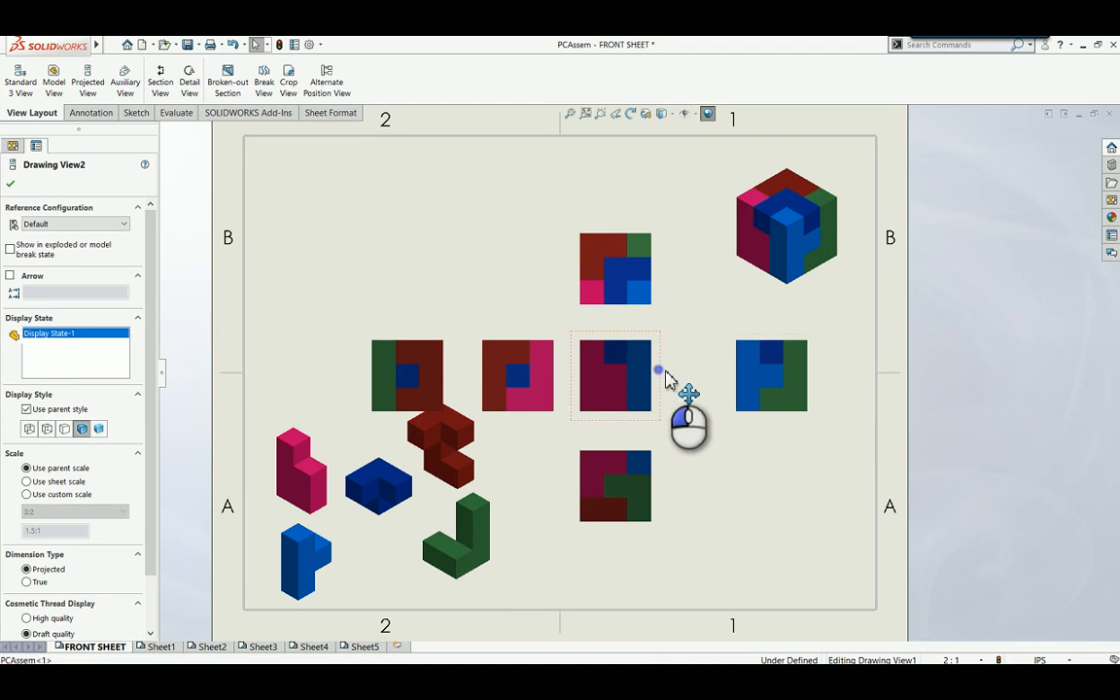
pyautogui.moveTo(665, 370)
pyautogui.mouseDown()
pyautogui.moveTo(695, 368)
pyautogui.moveTo(693, 377)
pyautogui.mouseUp()
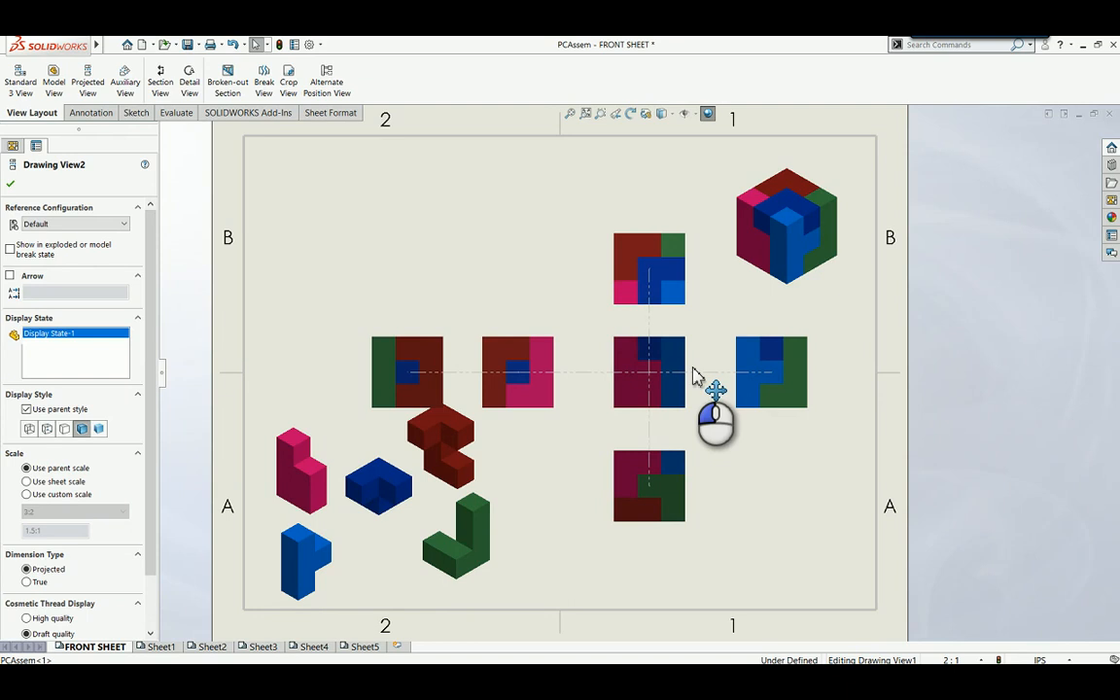
# Step: Raise the top view, nudge the bottom view up slightly, and shift the left and rear views farther left
pyautogui.click(655, 275)
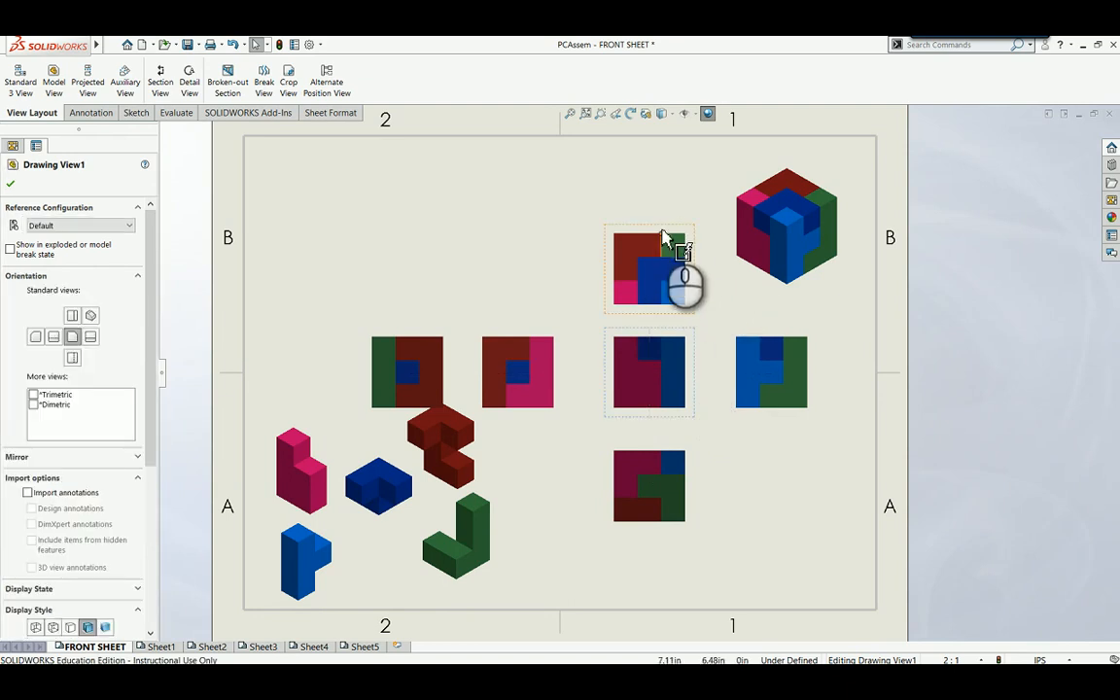
pyautogui.moveTo(661, 234); pyautogui.dragTo(668, 212)
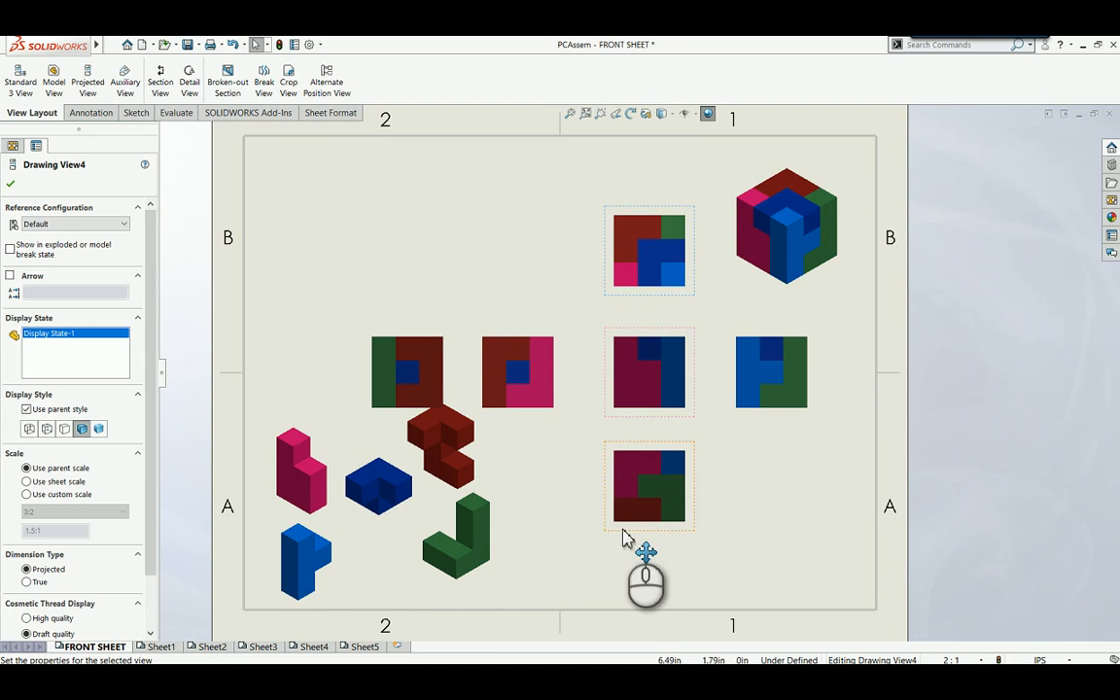
pyautogui.moveTo(622, 528); pyautogui.dragTo(623, 530)
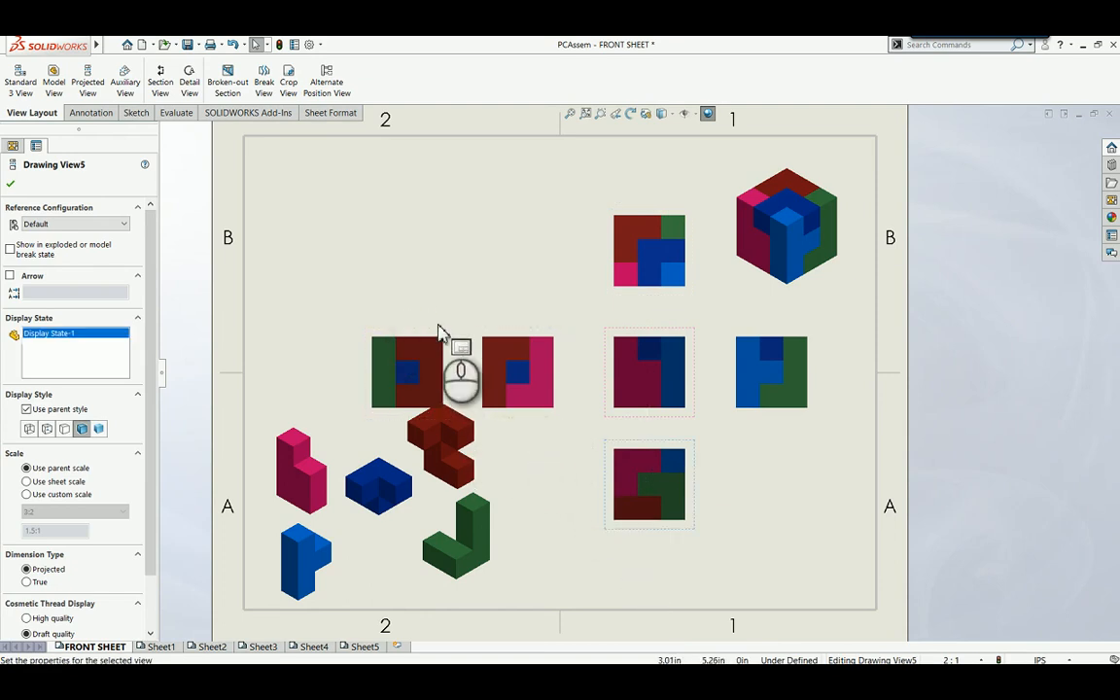
pyautogui.moveTo(494, 336)
pyautogui.mouseDown()
pyautogui.moveTo(493, 324)
pyautogui.moveTo(480, 335)
pyautogui.moveTo(405, 335)
pyautogui.mouseUp()
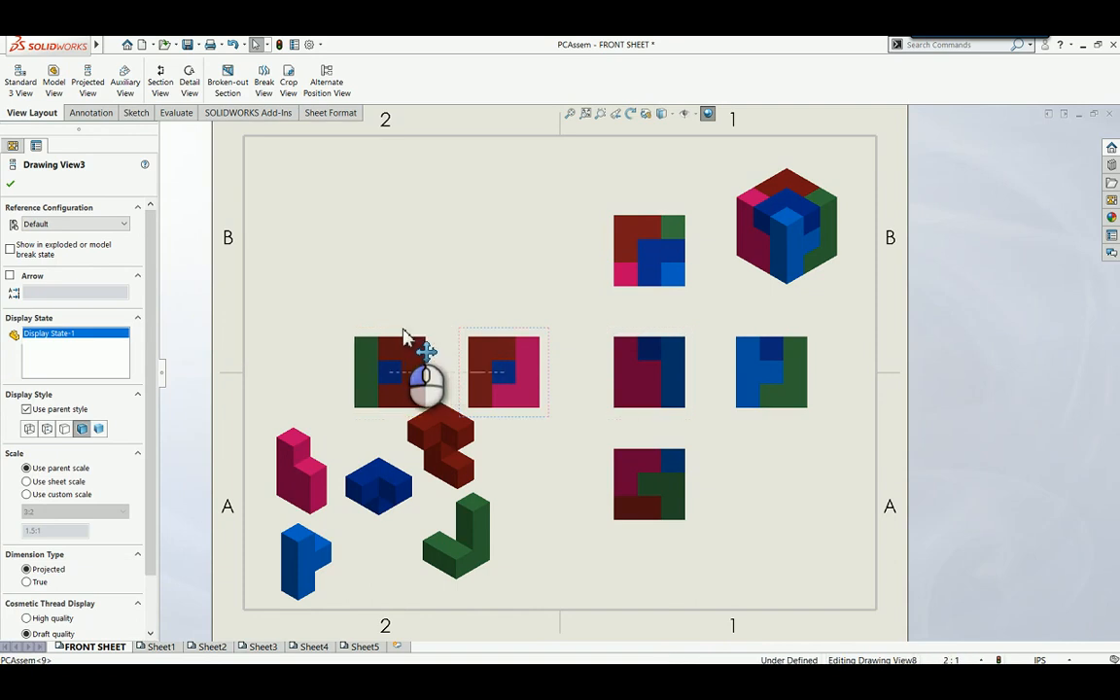
# Step: Give the exploded isometric view a user-defined custom scale of 1.25:1
pyautogui.click(561, 533)
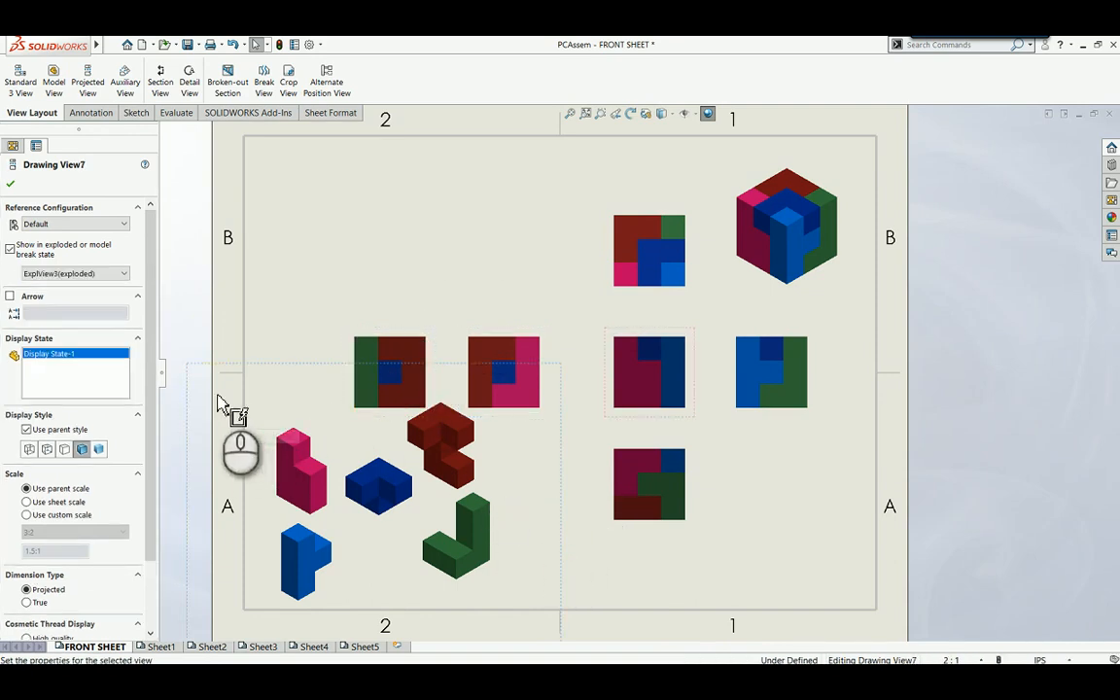
pyautogui.moveTo(148, 424); pyautogui.dragTo(147, 505)
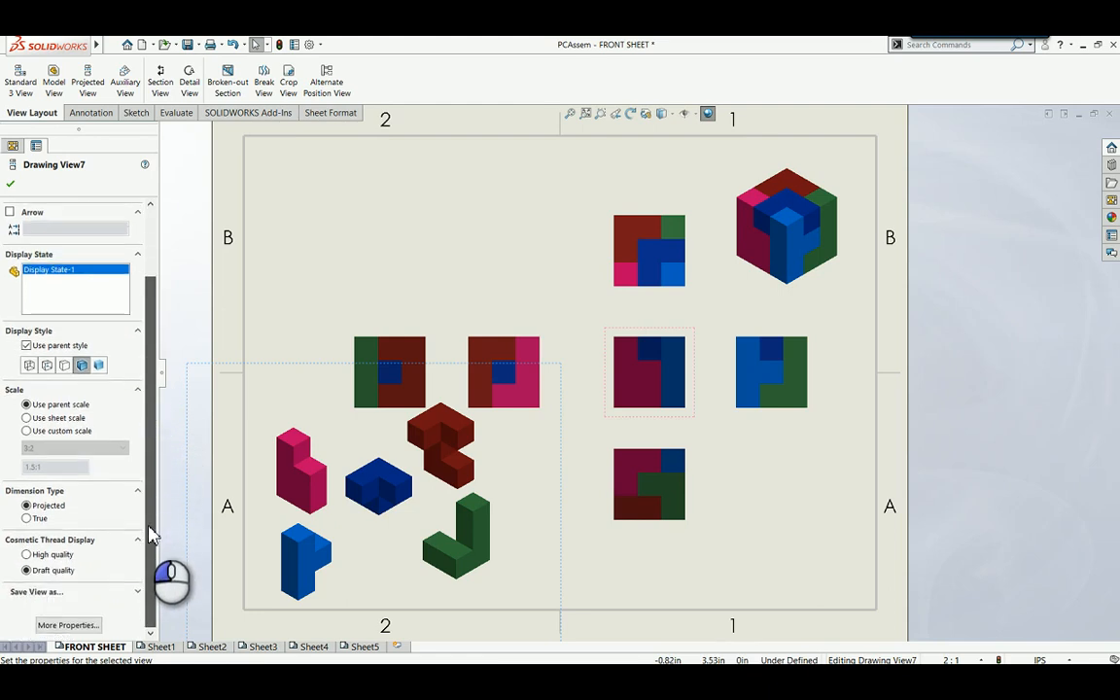
pyautogui.click(28, 432)
pyautogui.click(117, 448)
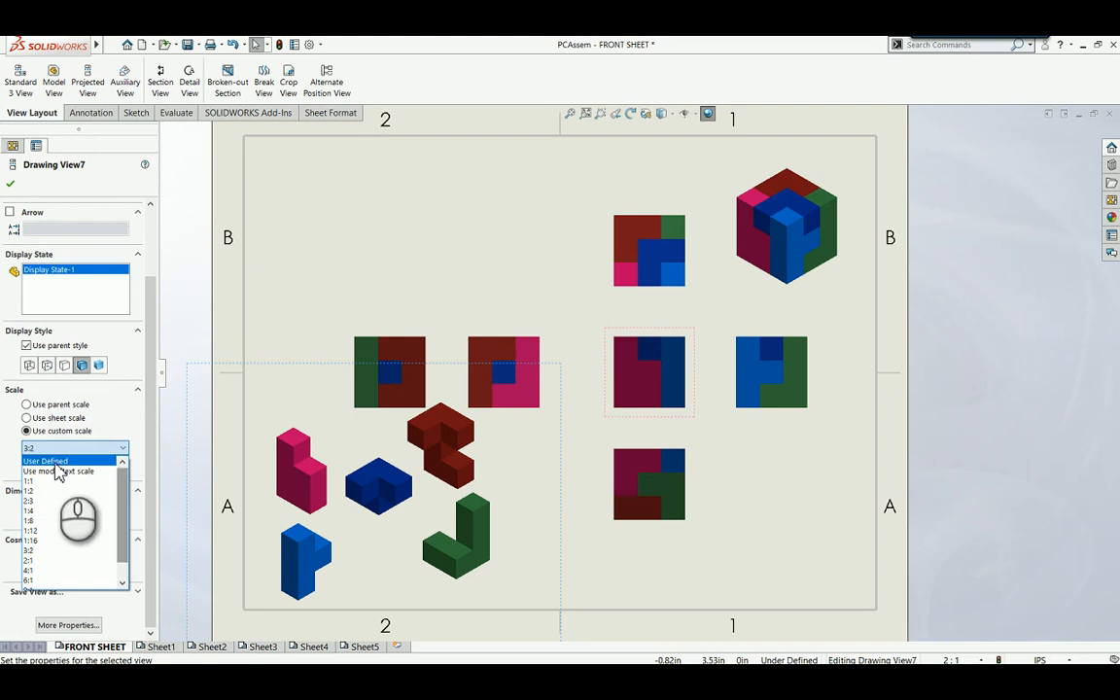
pyautogui.click(55, 462)
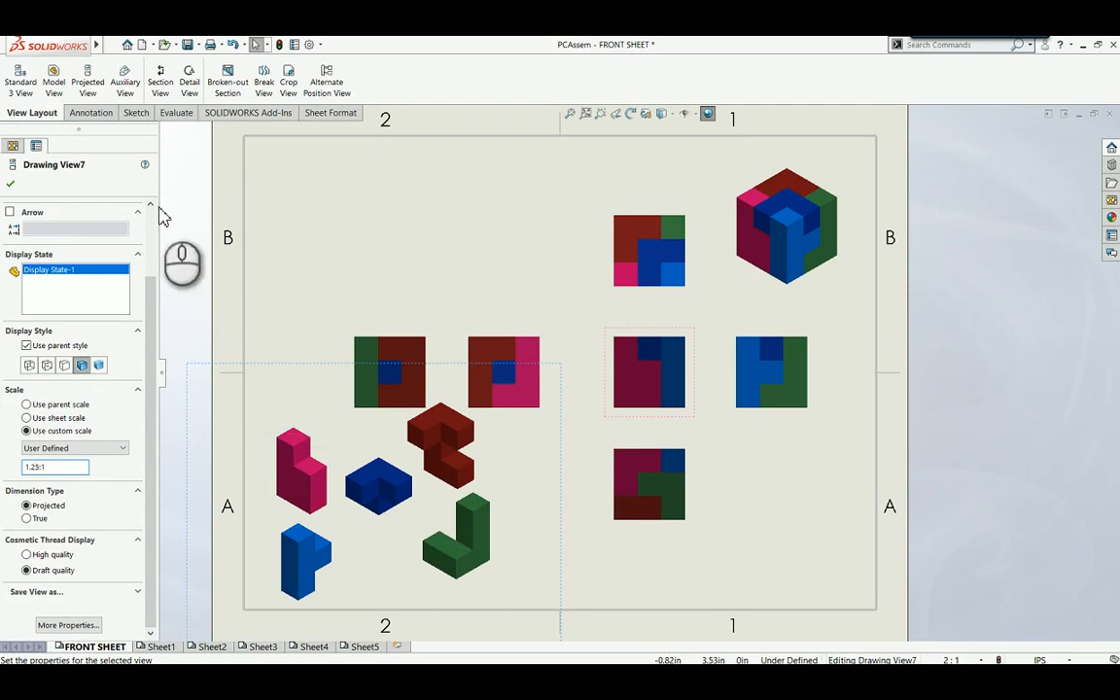
pyautogui.click(11, 186)
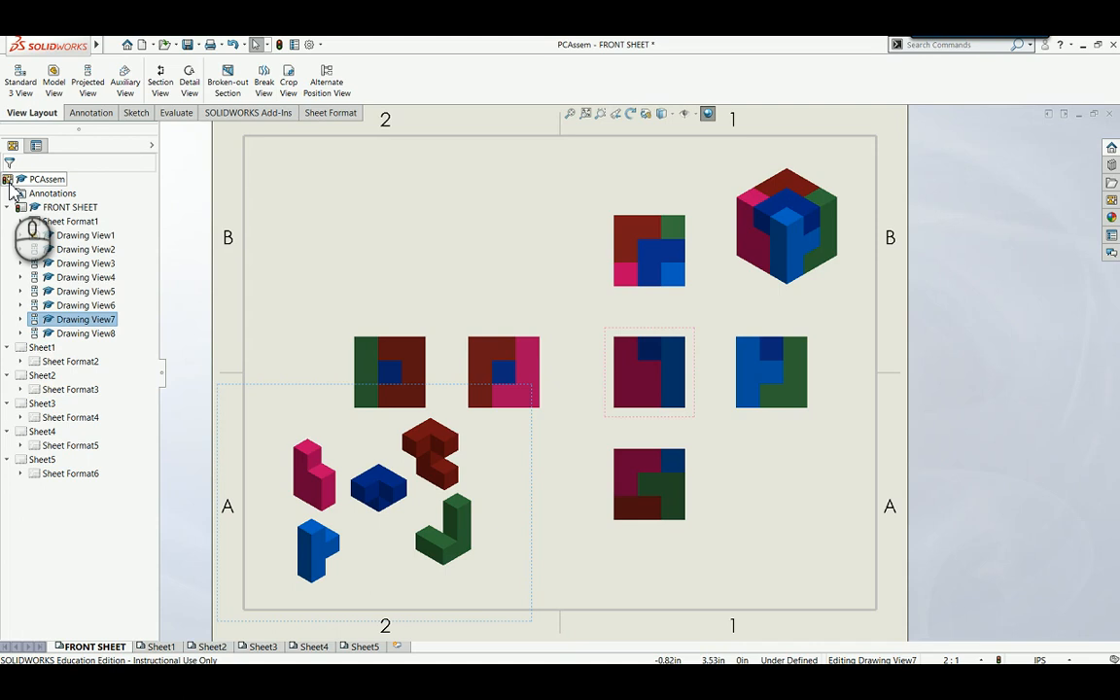
# Step: Nudge the front view slightly up and right, and raise the bottom view closer beneath it
pyautogui.click(662, 593)
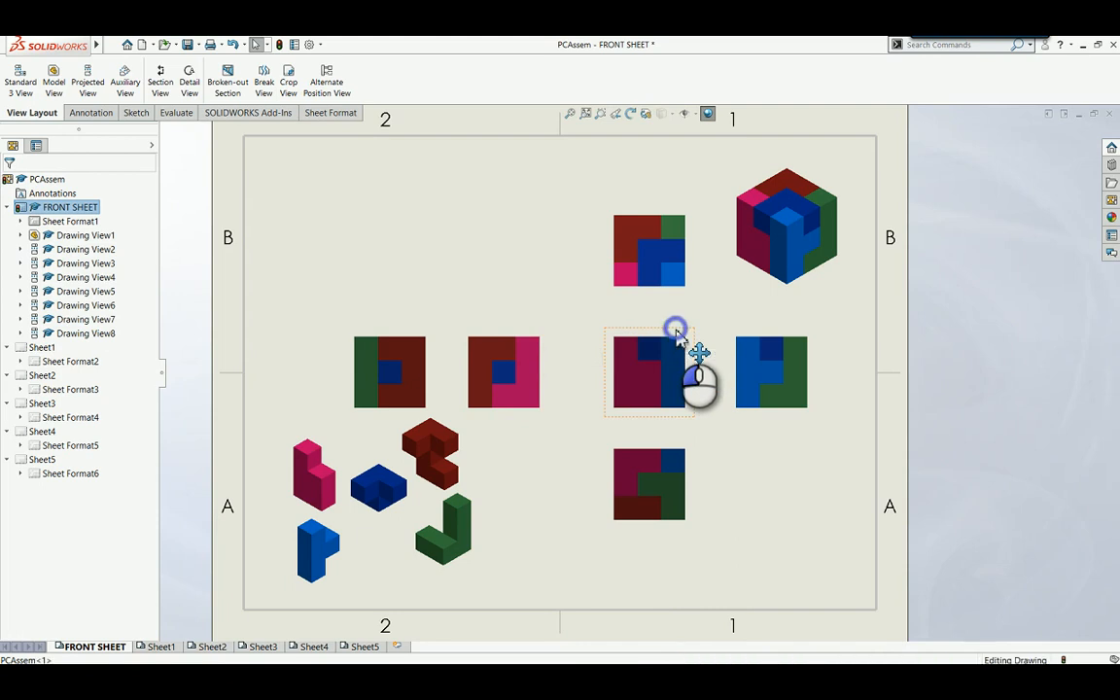
pyautogui.moveTo(679, 329); pyautogui.dragTo(687, 322)
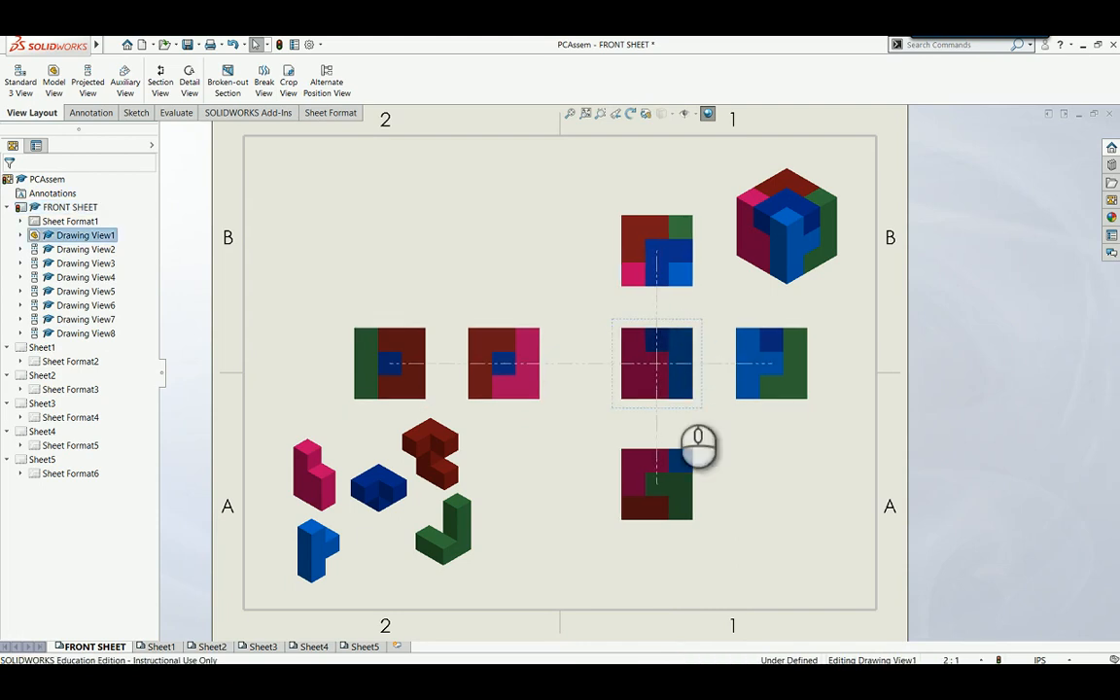
pyautogui.moveTo(689, 455); pyautogui.dragTo(681, 420)
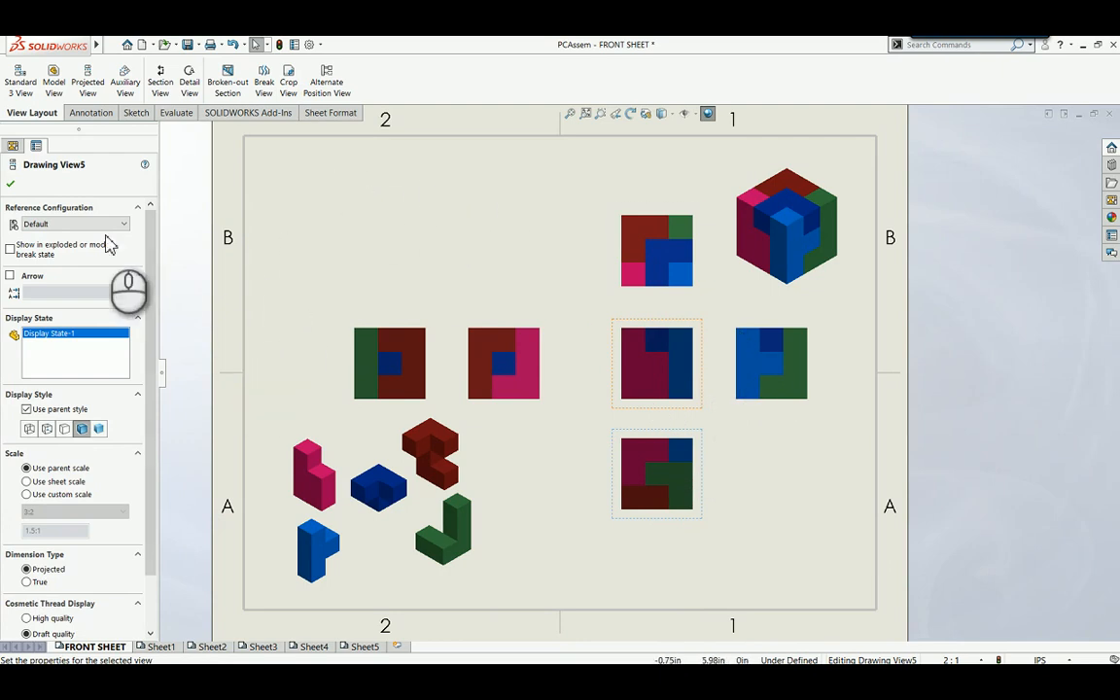
pyautogui.click(10, 184)
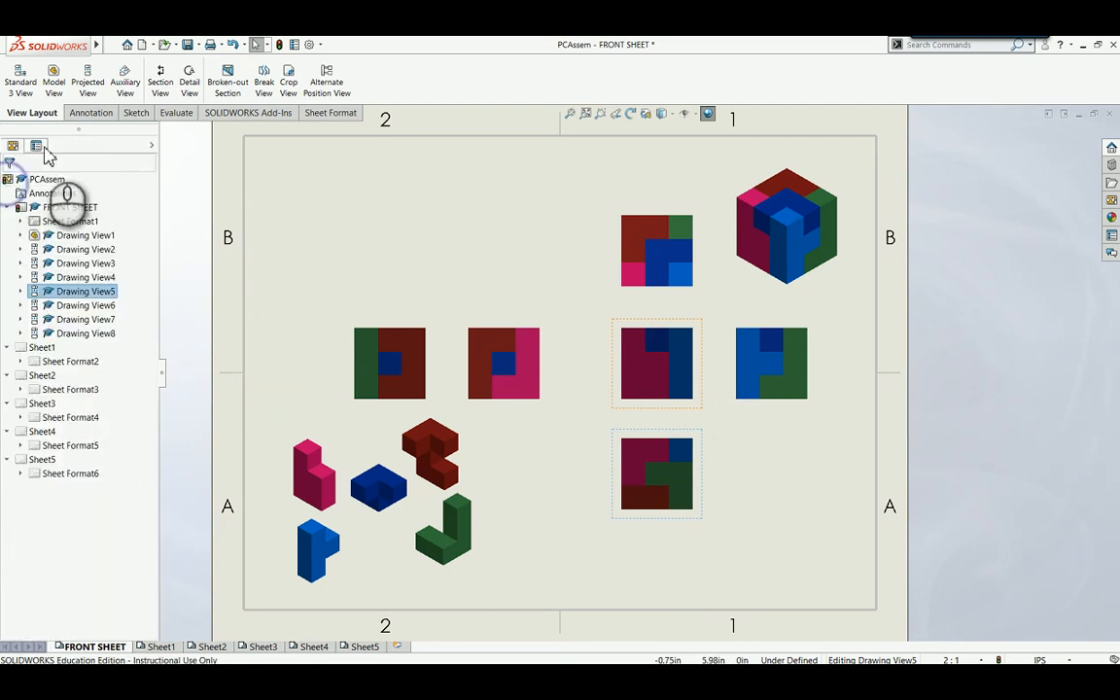
# Step: Attach circular item-number balloons to the red and green pieces of the exploded view, placing each to the right of its piece
pyautogui.click(85, 114)
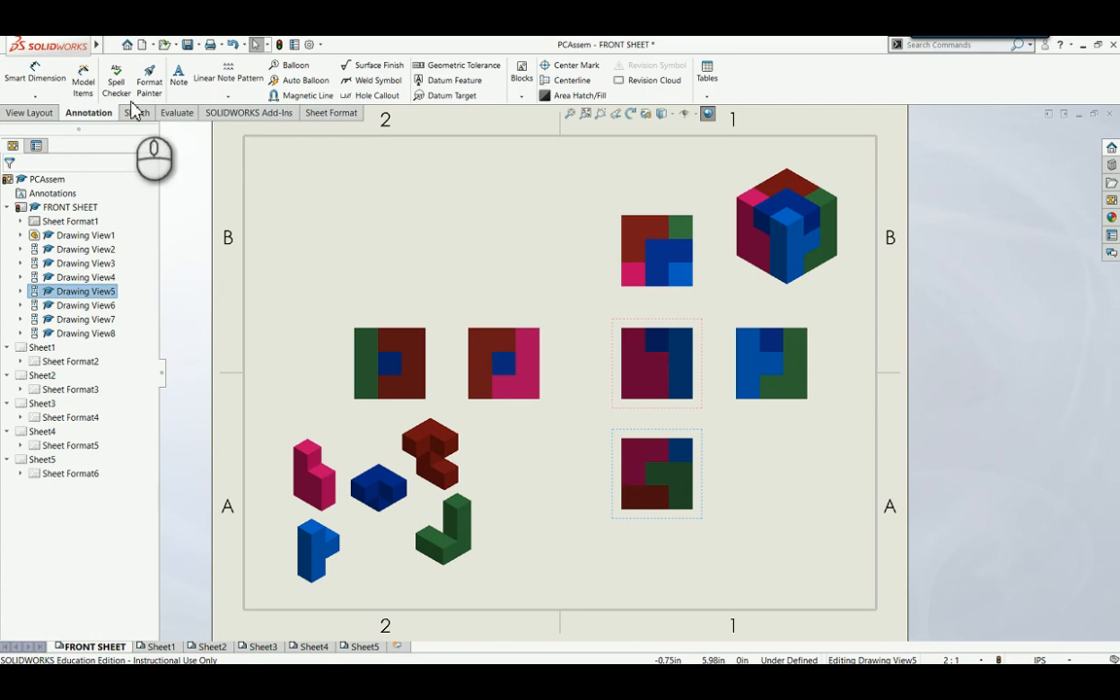
pyautogui.click(292, 68)
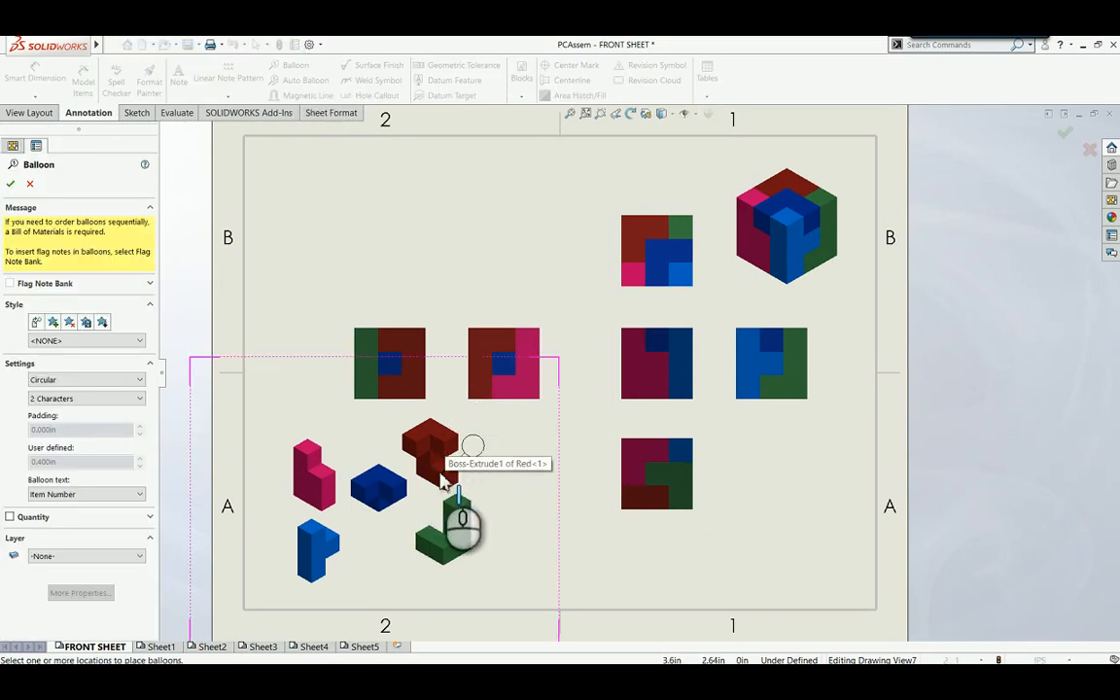
pyautogui.scroll(-3, 447, 472)
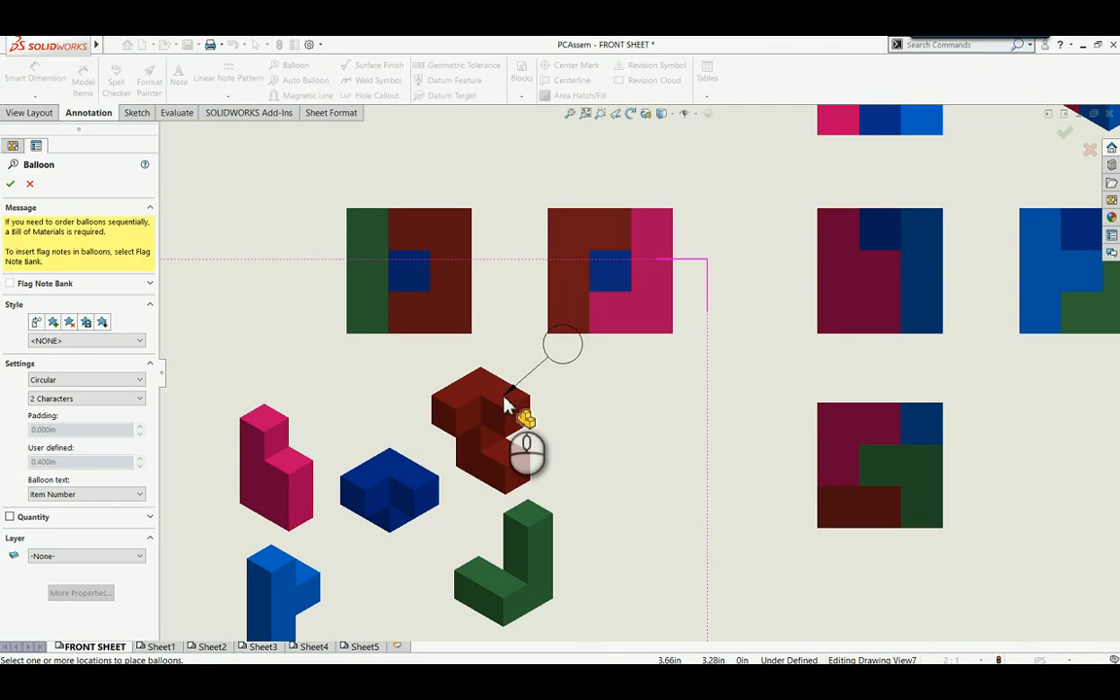
pyautogui.click(505, 399)
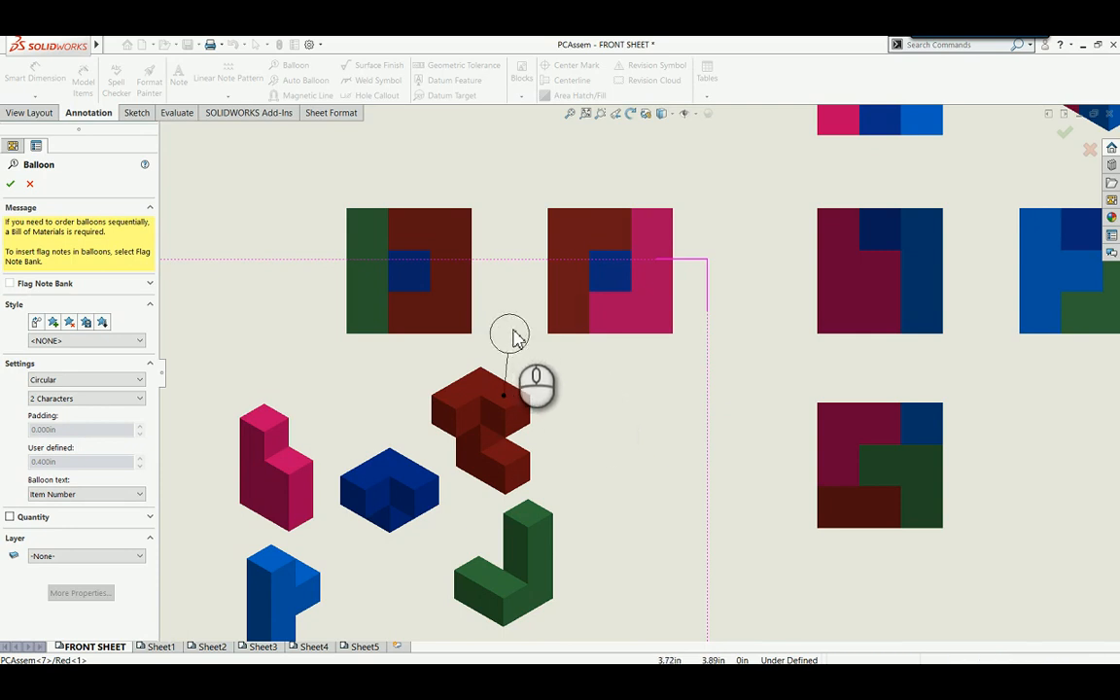
pyautogui.click(591, 429)
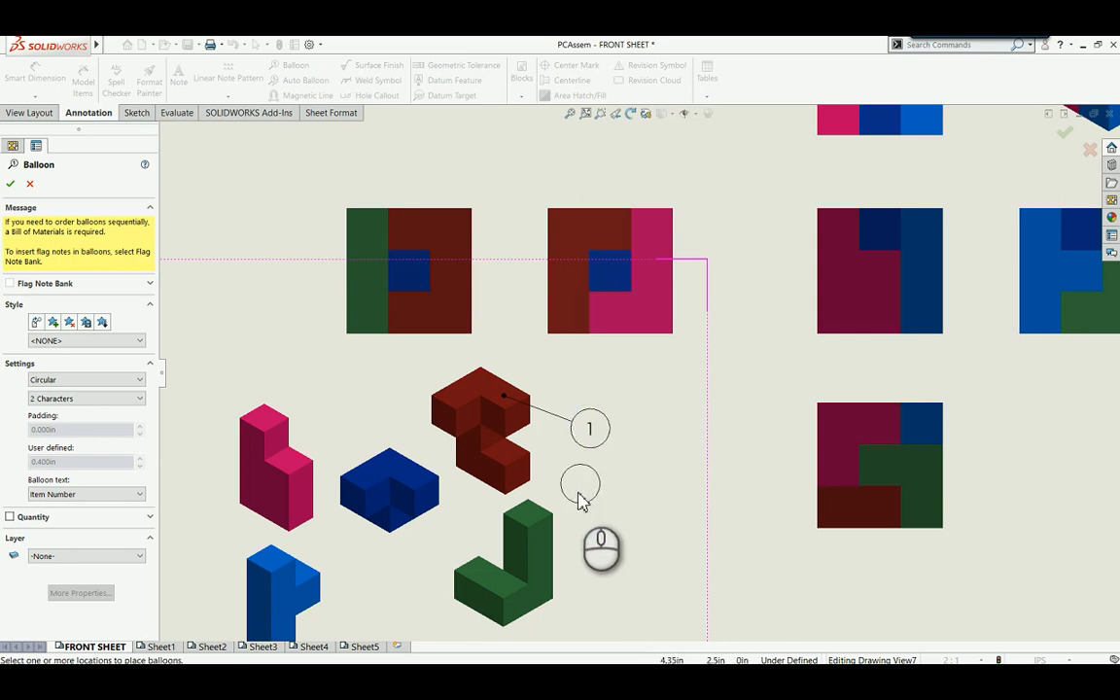
pyautogui.click(542, 563)
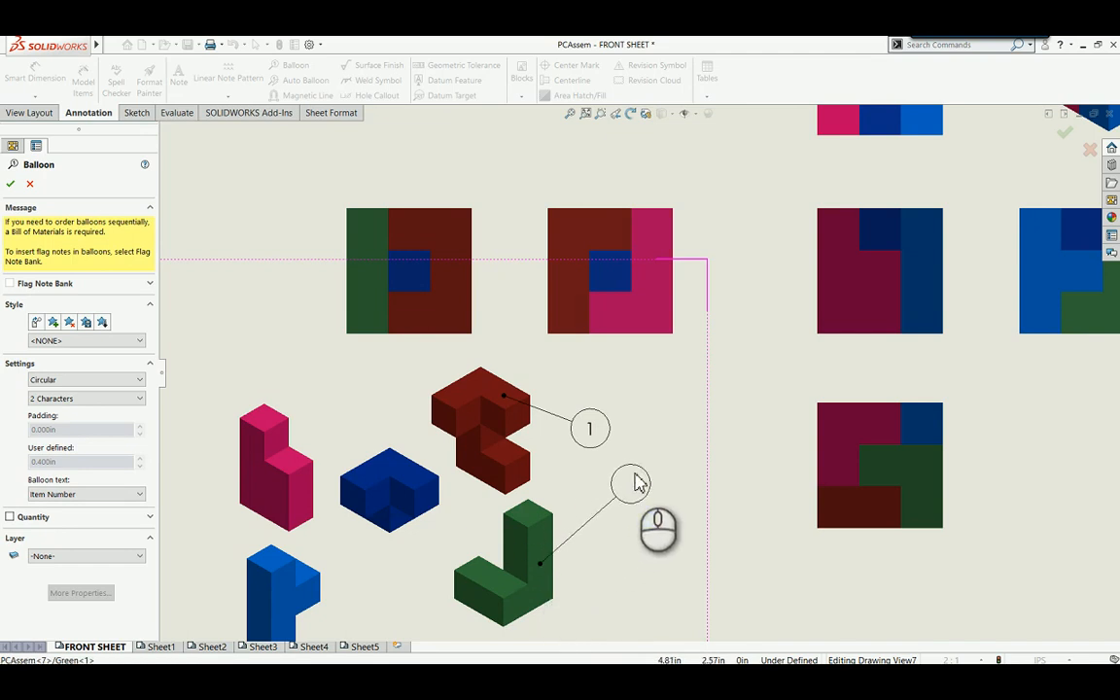
pyautogui.click(605, 511)
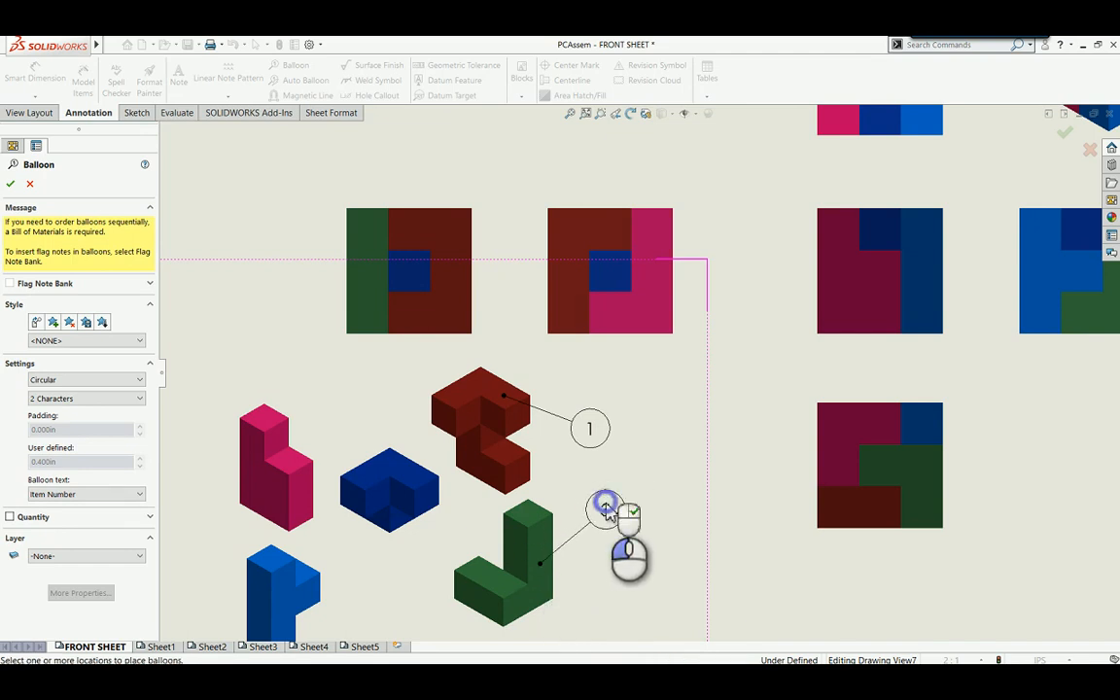
# Step: Add item-number balloons to the light blue, pink and dark blue pieces of the exploded view, placed in the clear space beside each
pyautogui.scroll(3, 632, 515)
pyautogui.scroll(-3, 457, 496)
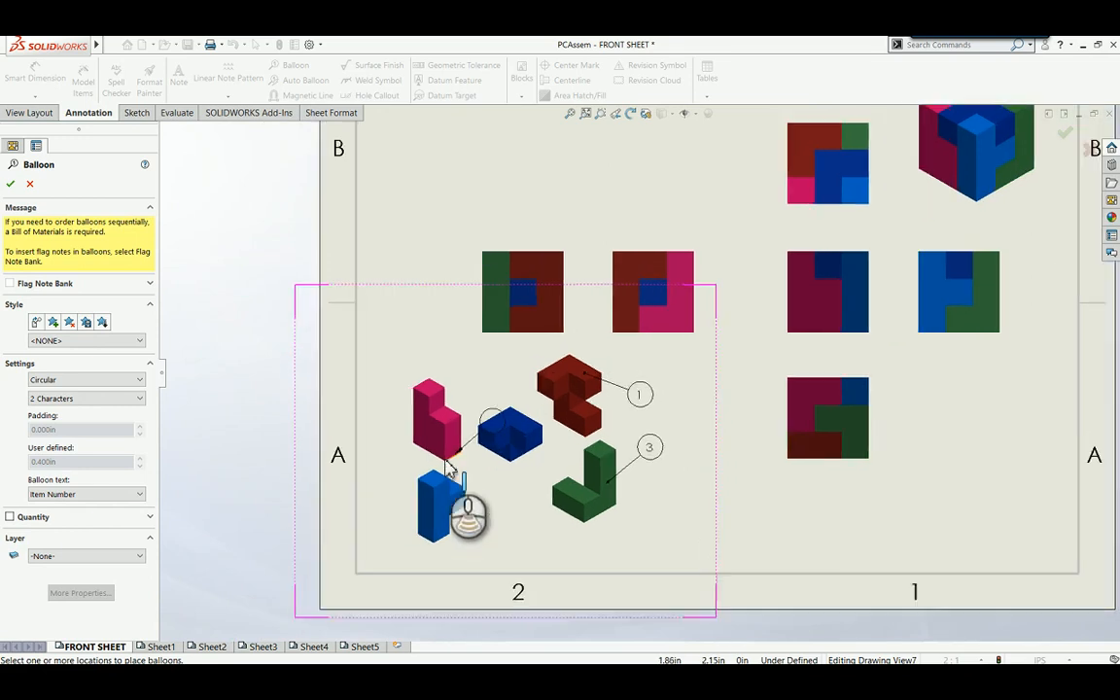
pyautogui.click(497, 513)
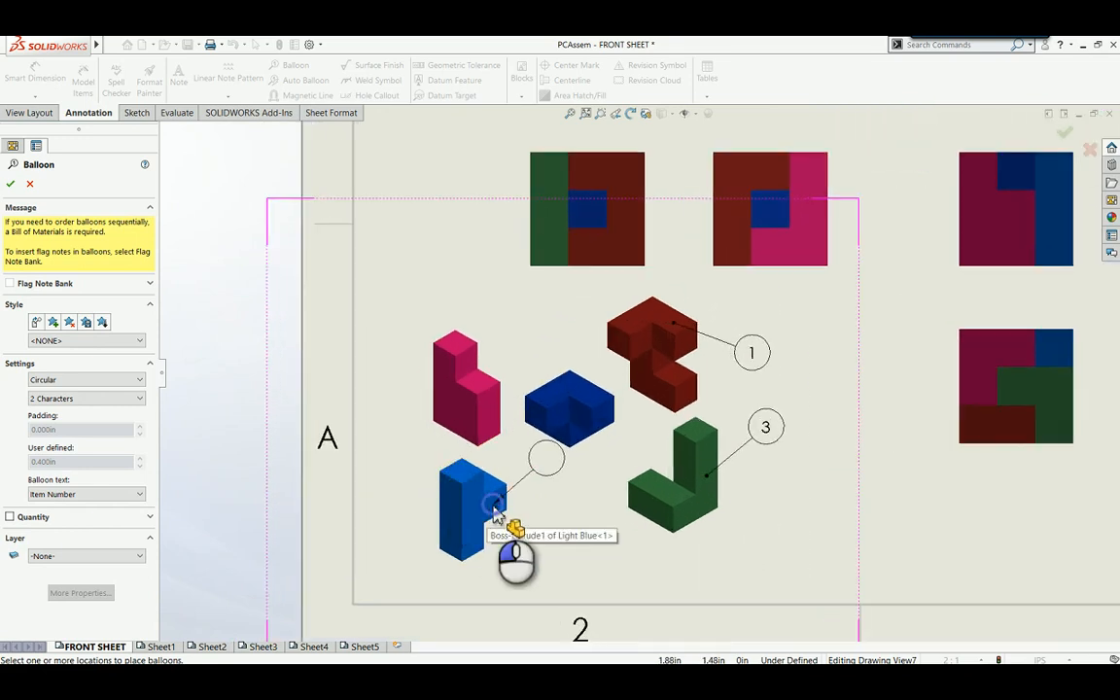
pyautogui.click(542, 536)
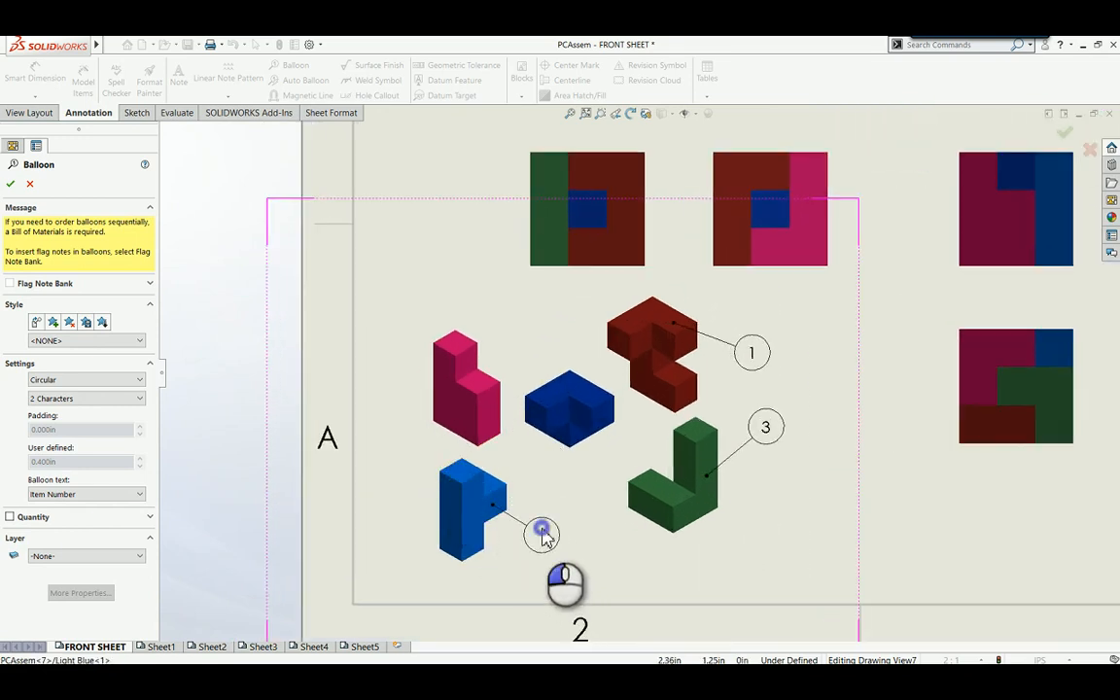
pyautogui.click(451, 407)
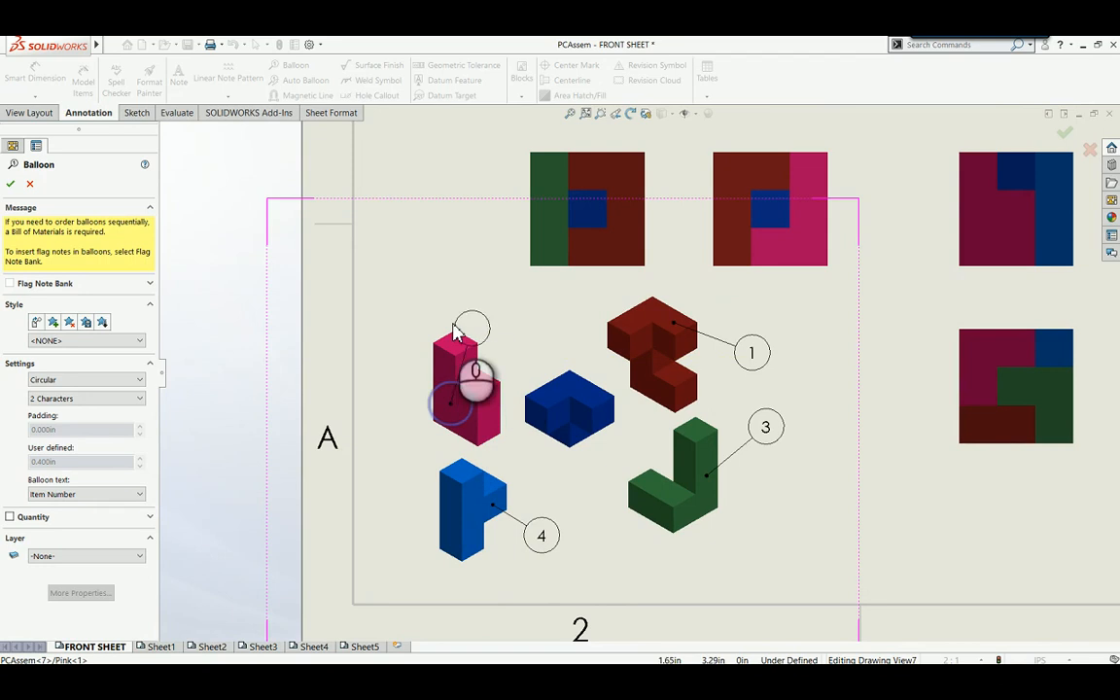
pyautogui.click(381, 353)
pyautogui.click(564, 384)
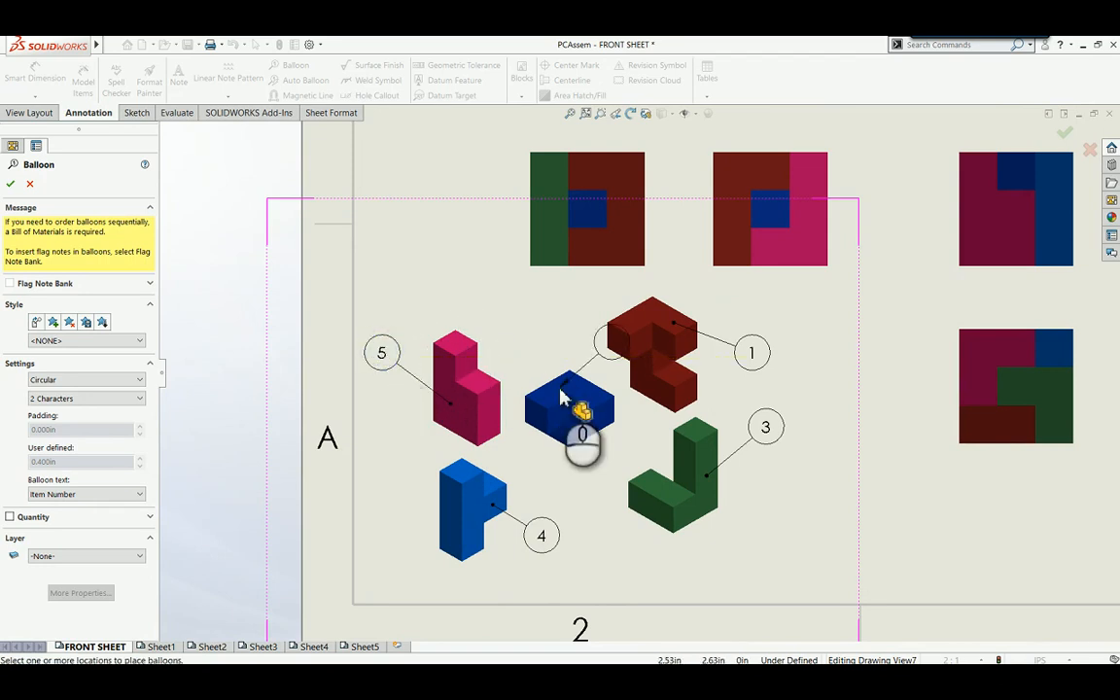
pyautogui.click(528, 335)
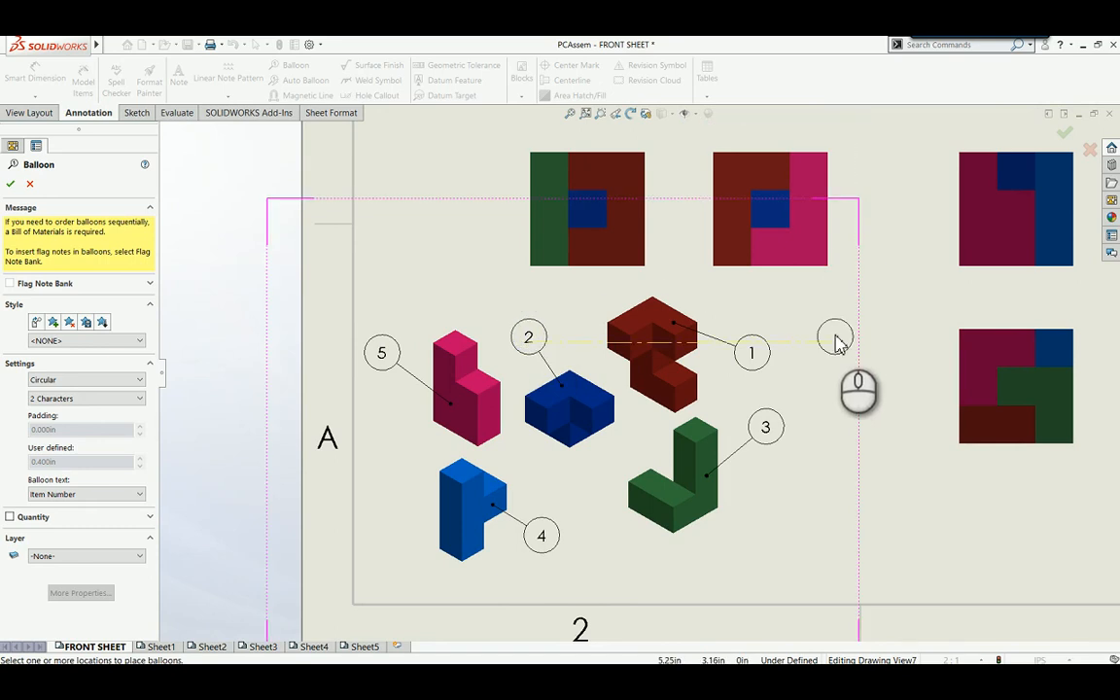
pyautogui.press('Escape')
# Step: Insert a top-level-only bill of materials for the exploded view with the bom-standard template, placed at the sheet border's upper-left corner
pyautogui.scroll(4, 798, 396)
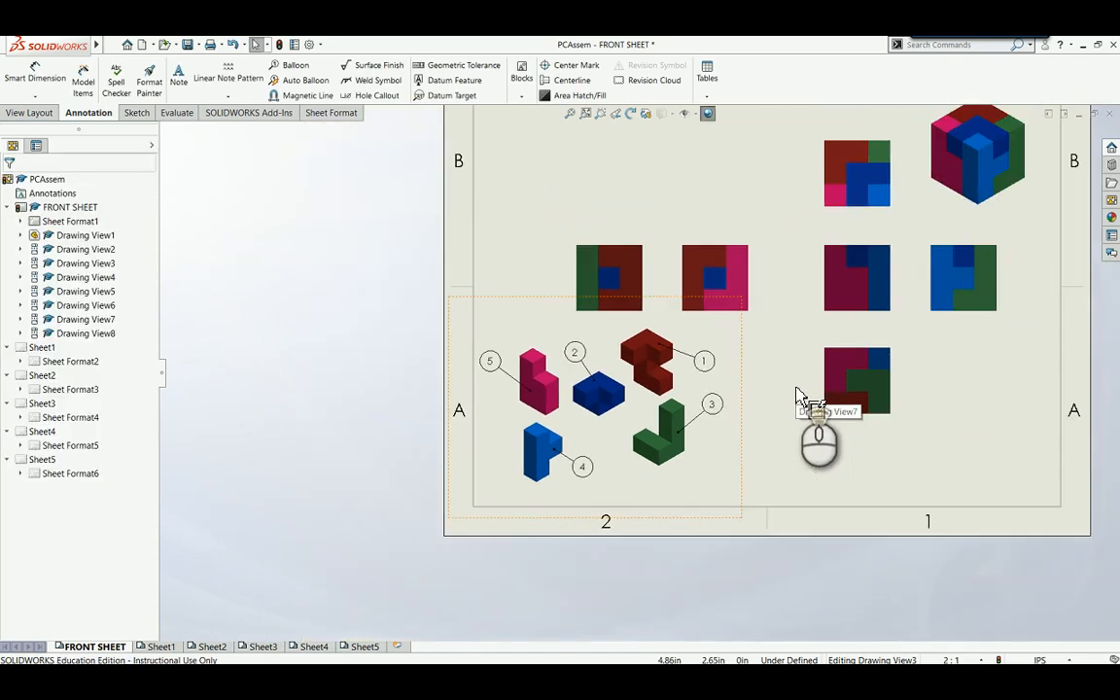
pyautogui.scroll(2, 797, 397)
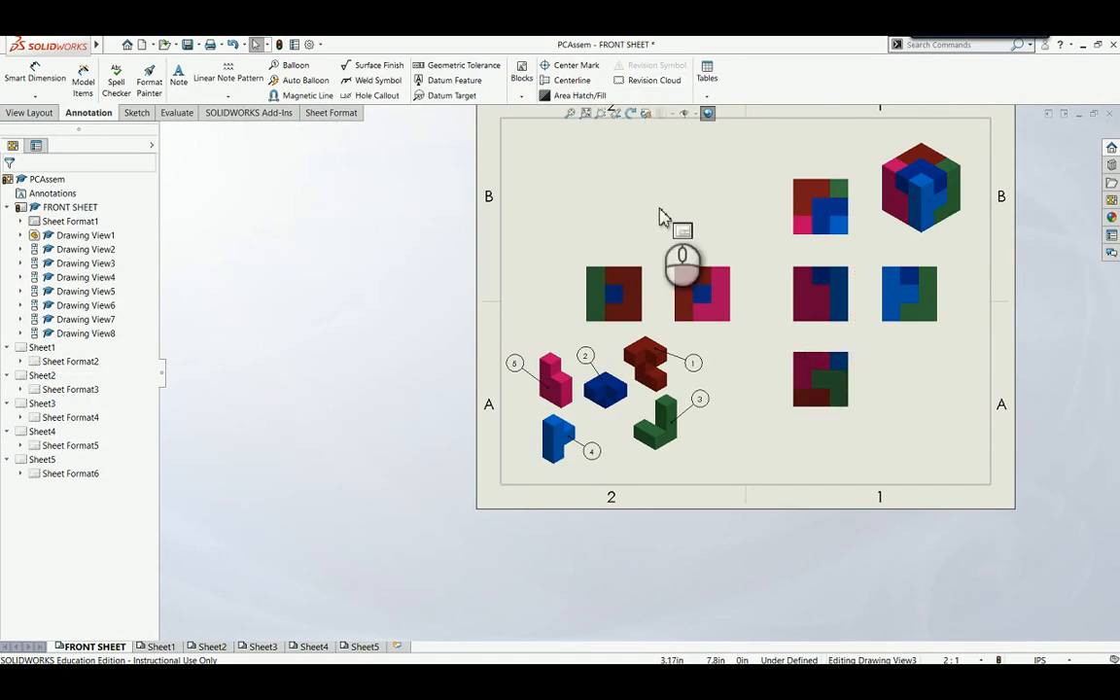
pyautogui.scroll(2, 687, 245)
pyautogui.scroll(-2, 762, 250)
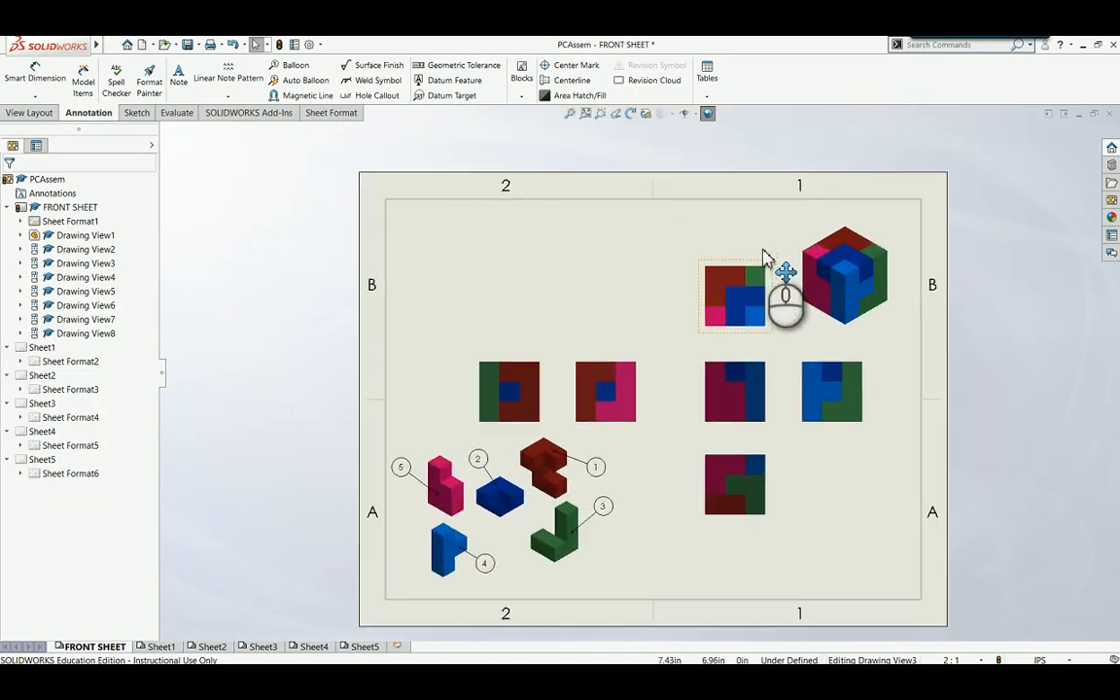
pyautogui.click(708, 96)
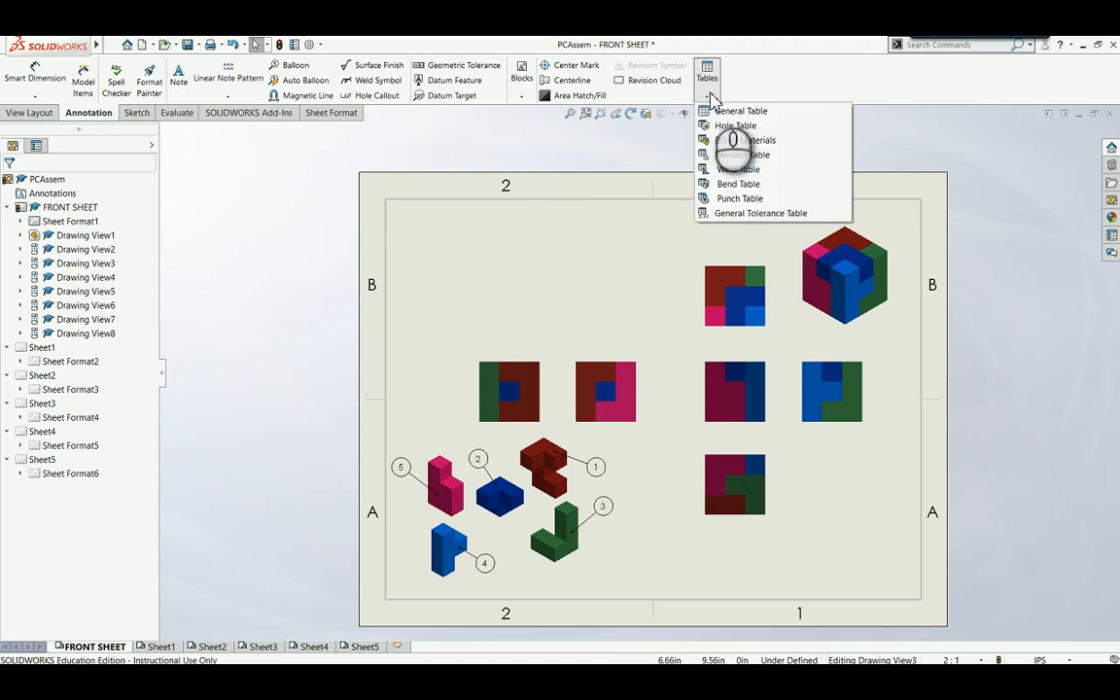
pyautogui.click(744, 142)
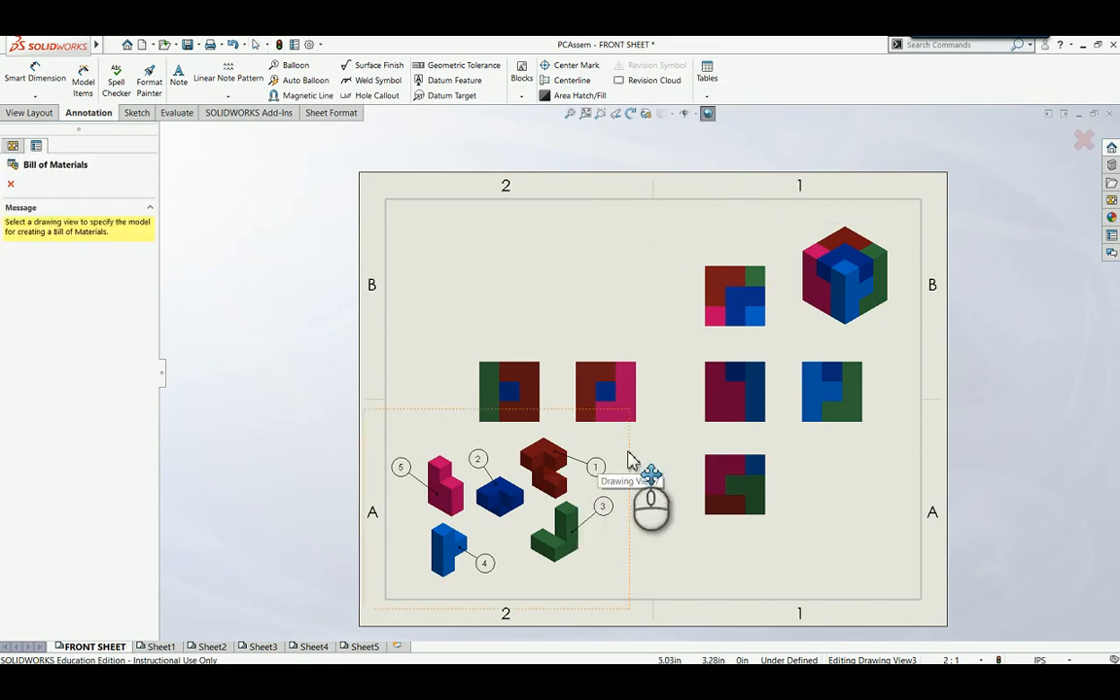
pyautogui.click(446, 439)
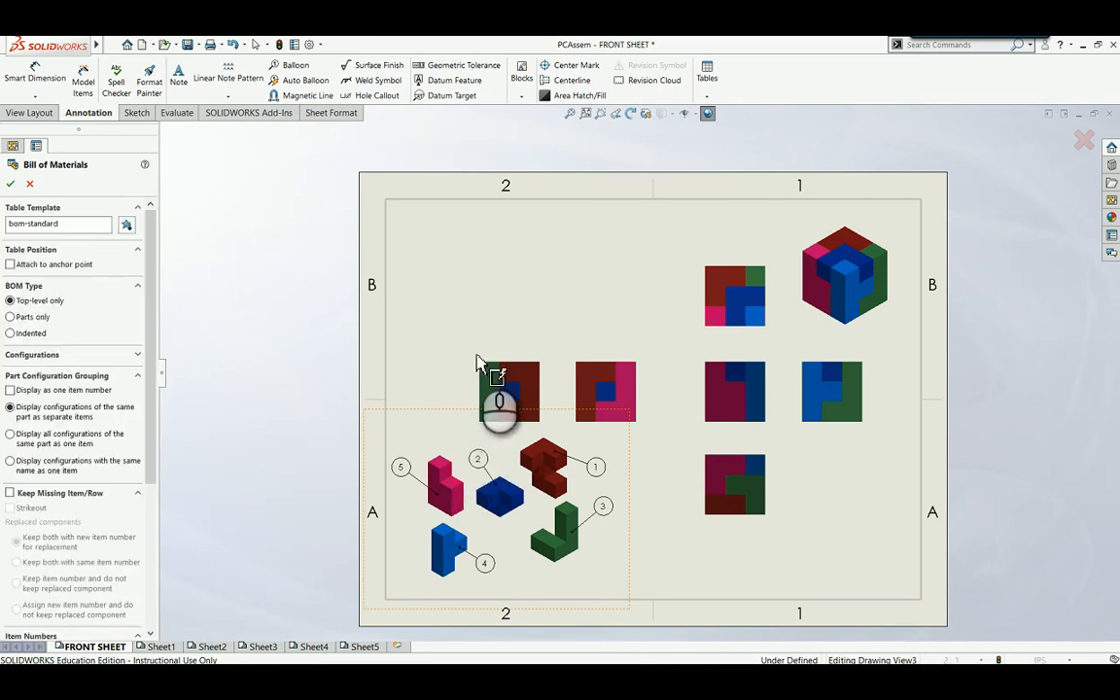
pyautogui.click(11, 185)
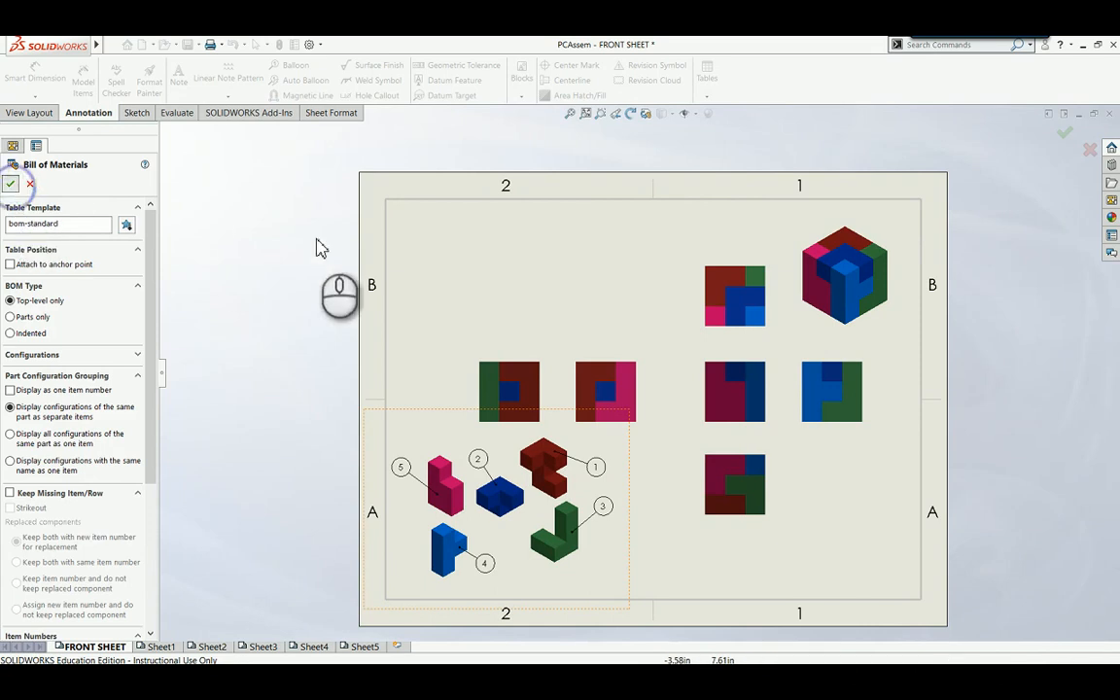
pyautogui.click(393, 210)
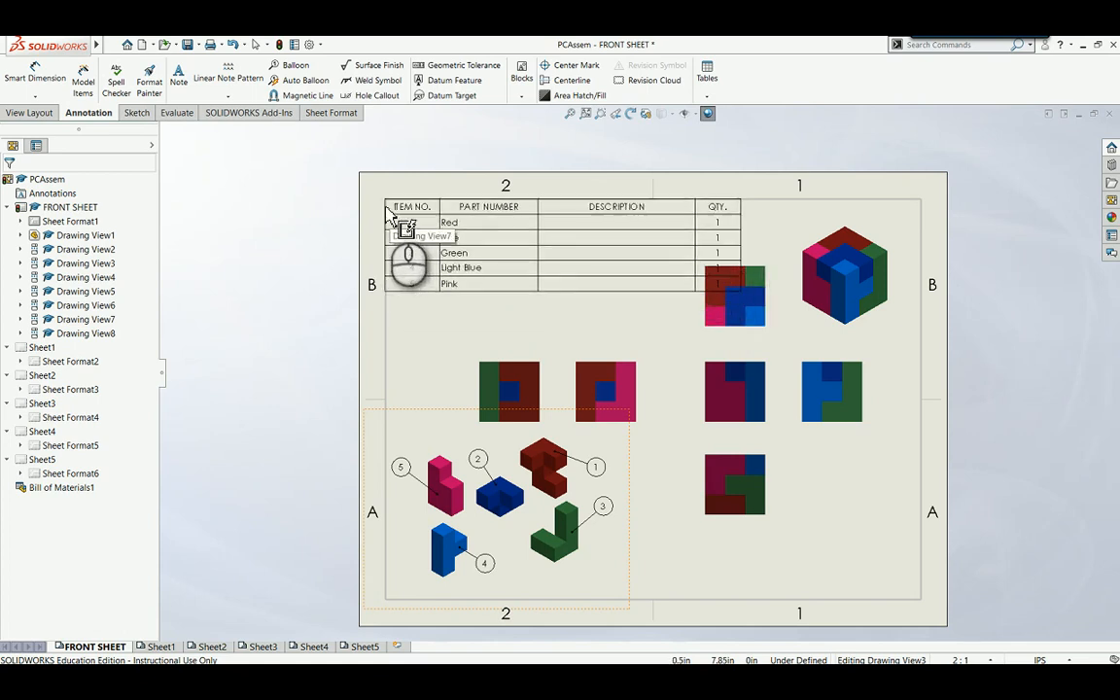
pyautogui.click(381, 206)
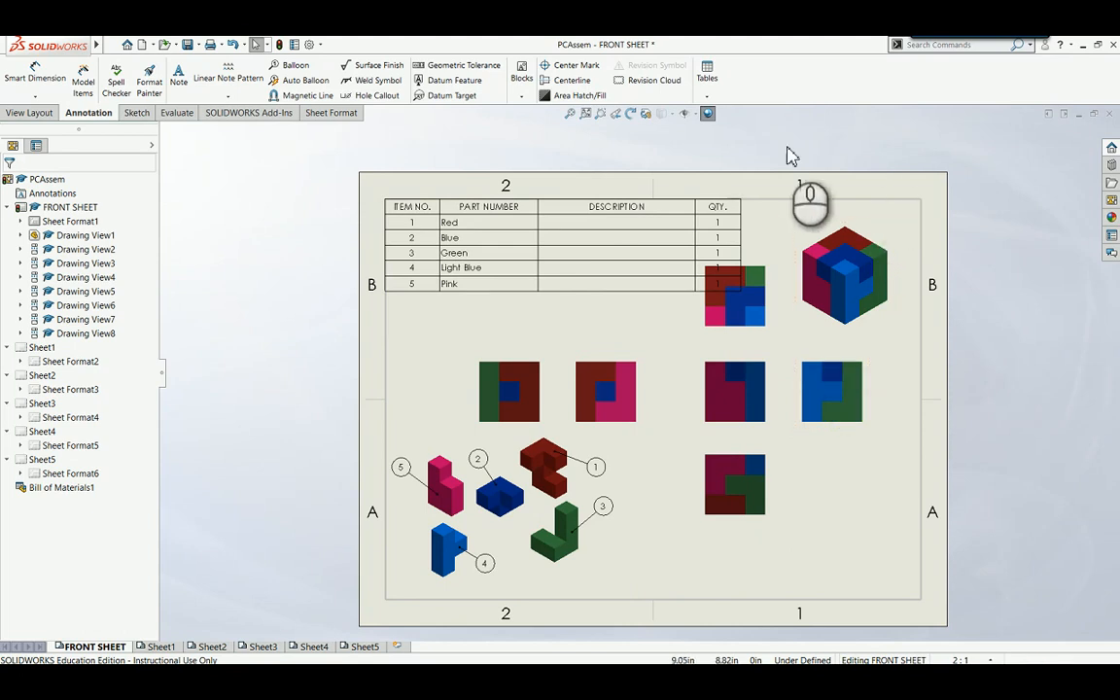
pyautogui.click(491, 212)
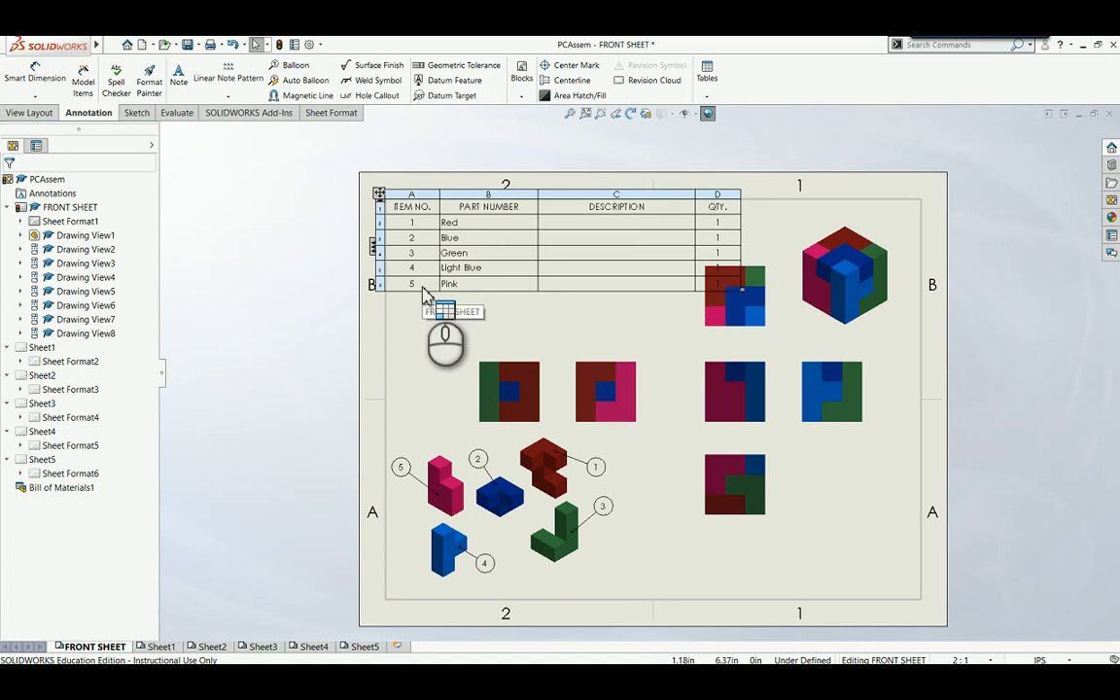
pyautogui.click(549, 336)
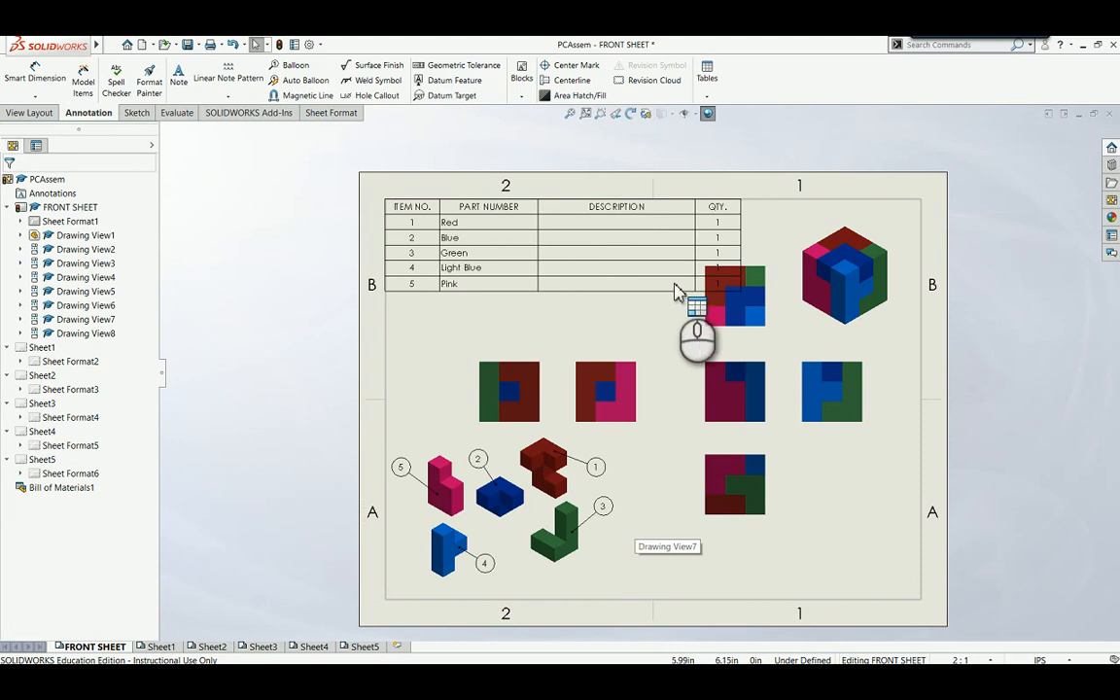
pyautogui.click(550, 229)
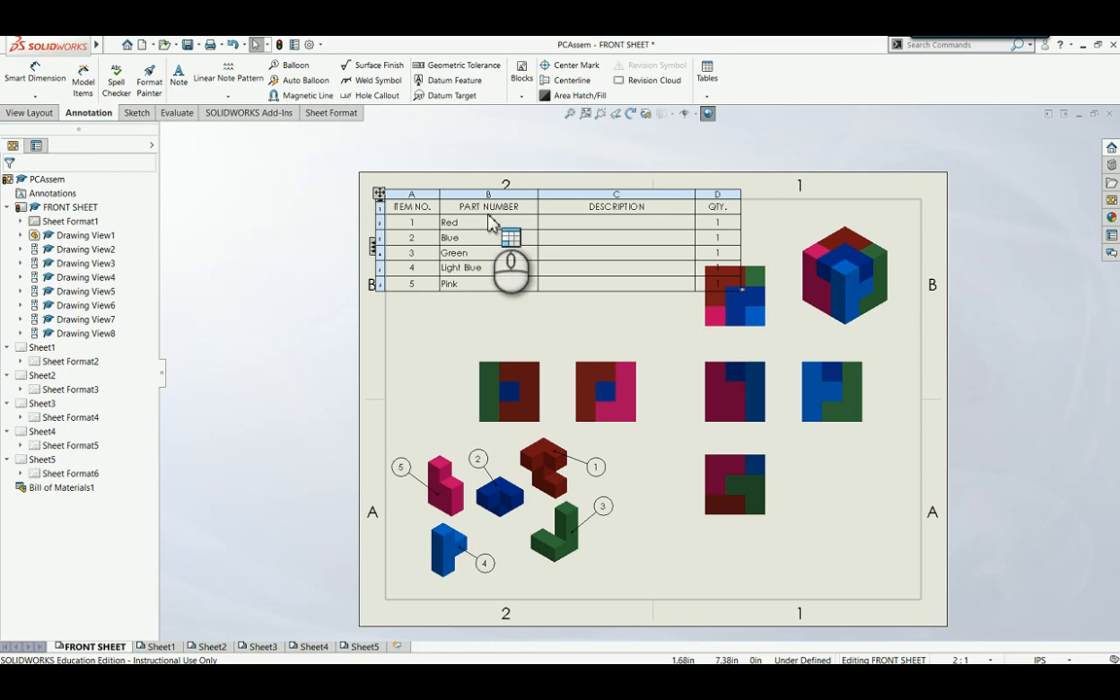
pyautogui.click(627, 199)
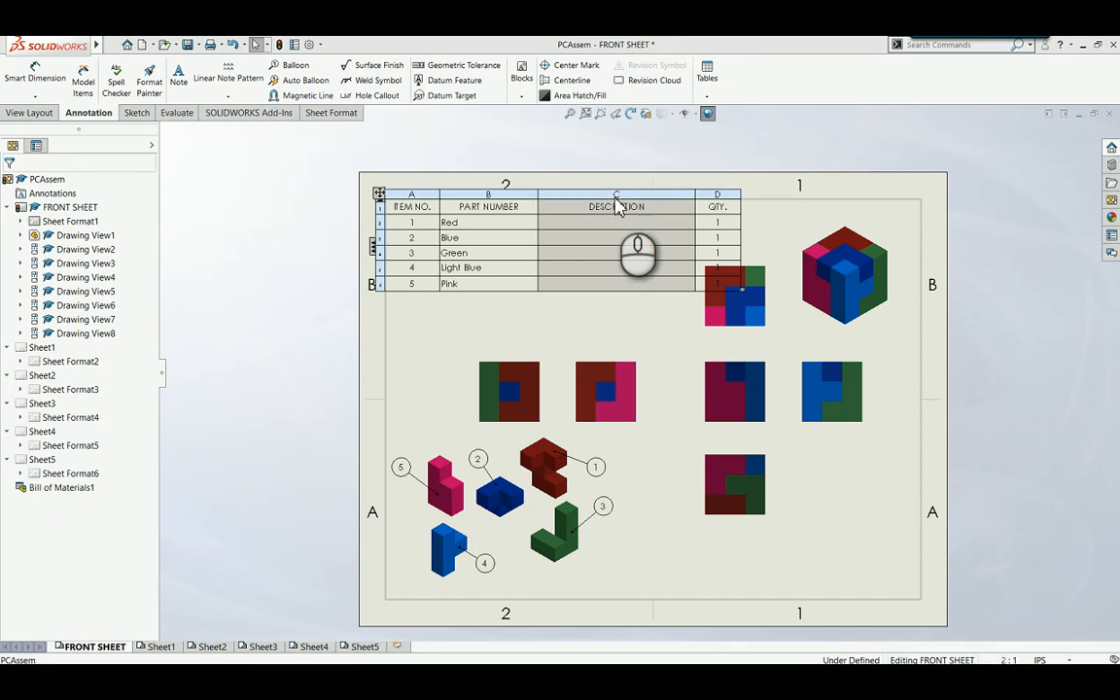
pyautogui.rightClick(617, 201)
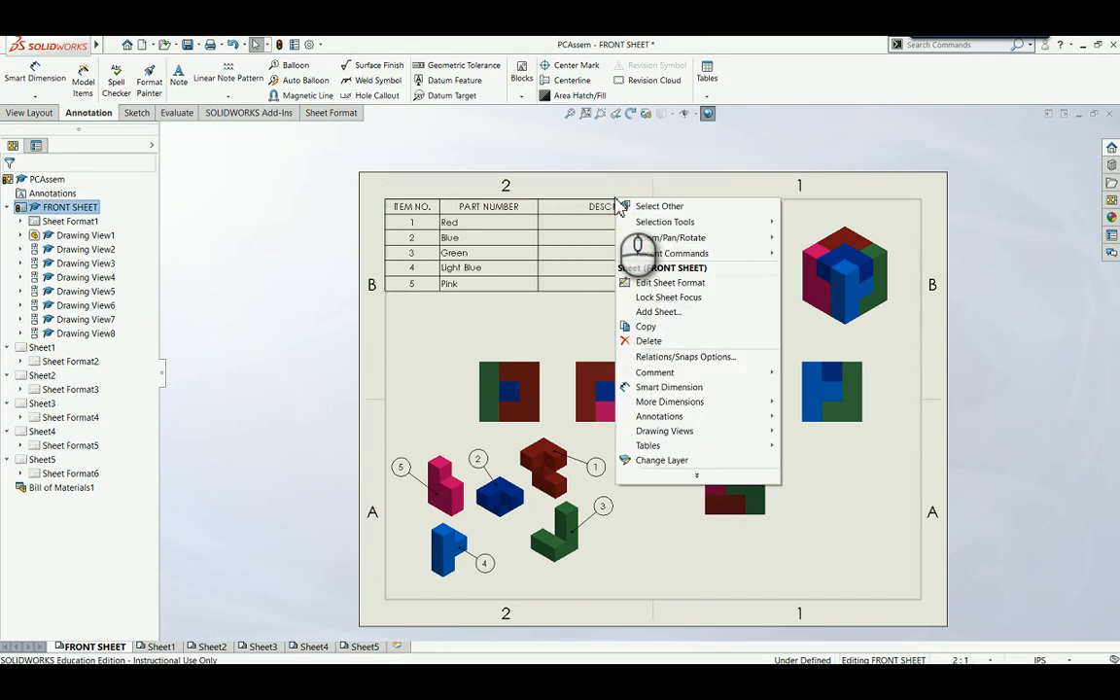
pyautogui.click(615, 255)
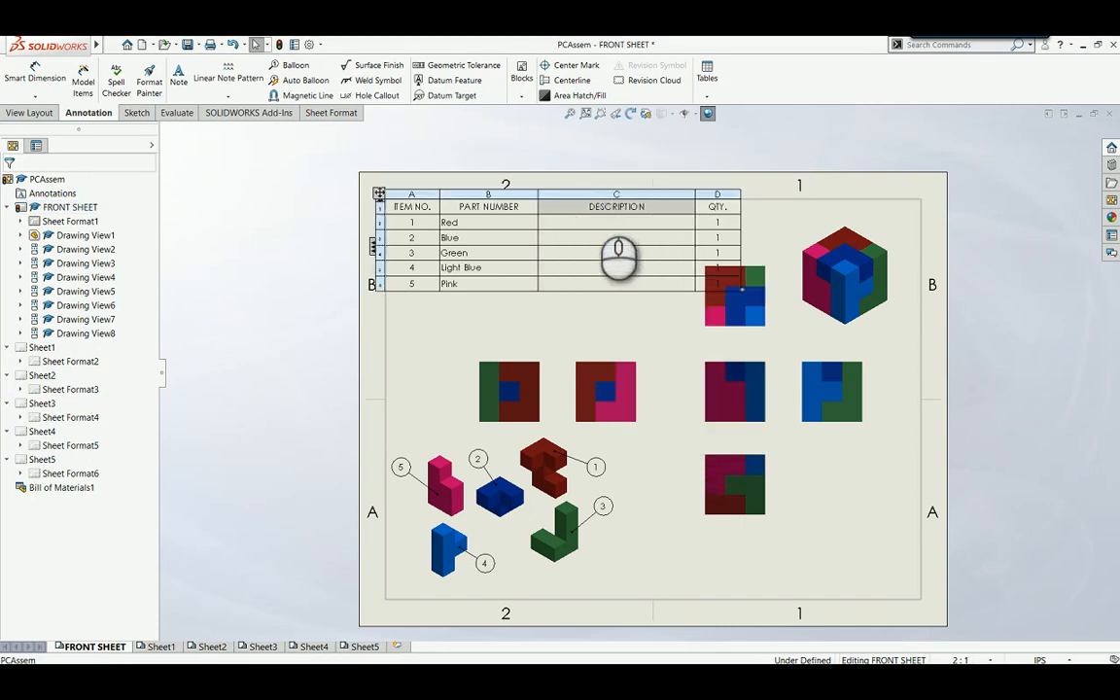
pyautogui.click(614, 197)
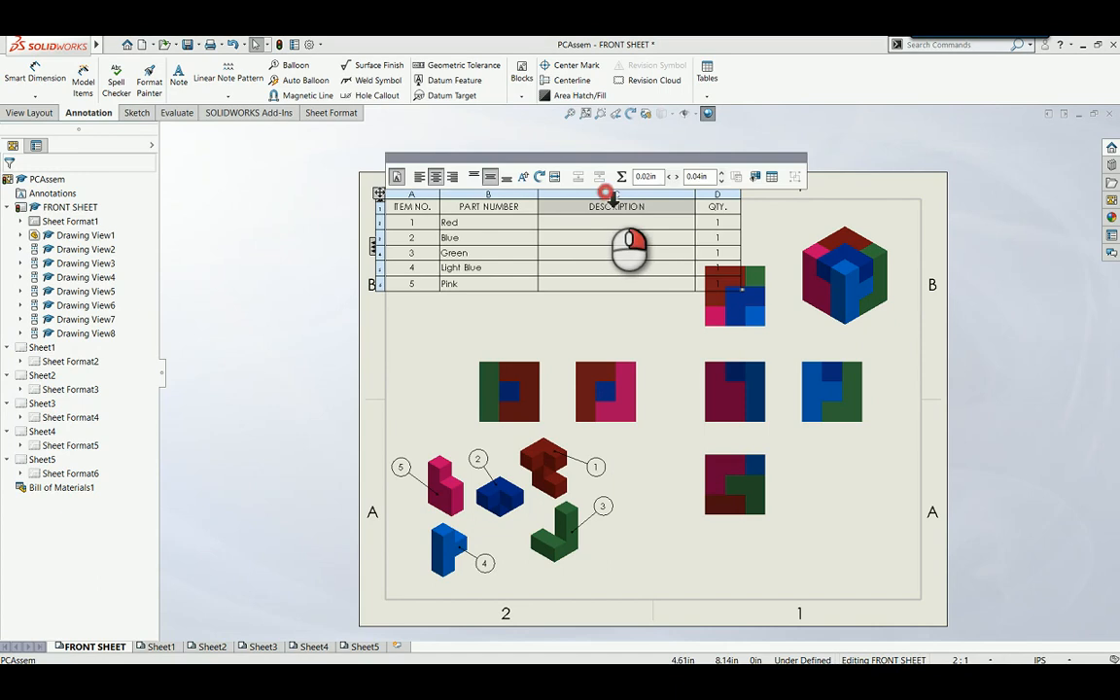
pyautogui.rightClick(614, 198)
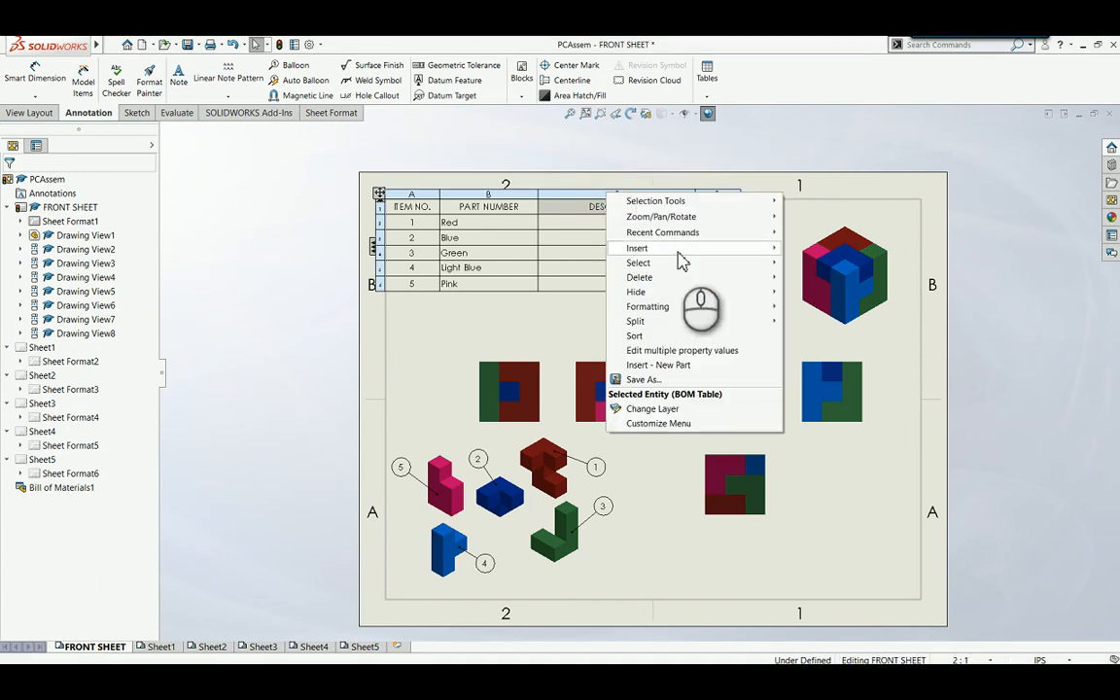
pyautogui.moveTo(693, 277)
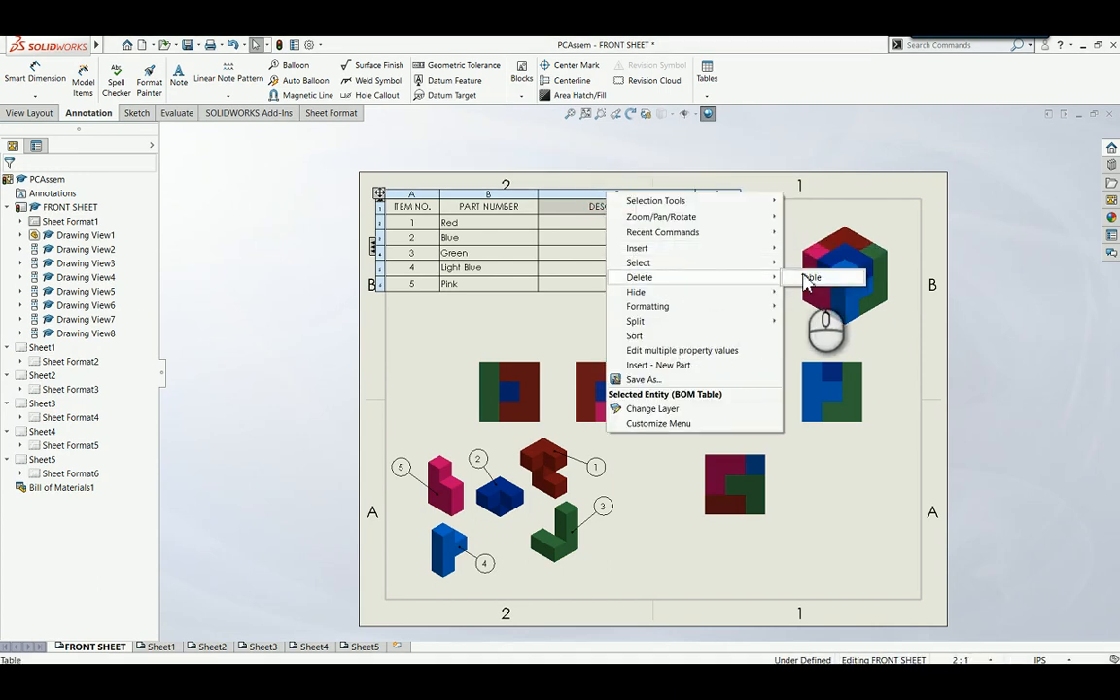
# Step: Delete the DESCRIPTION column from the bill of materials
pyautogui.click(587, 201)
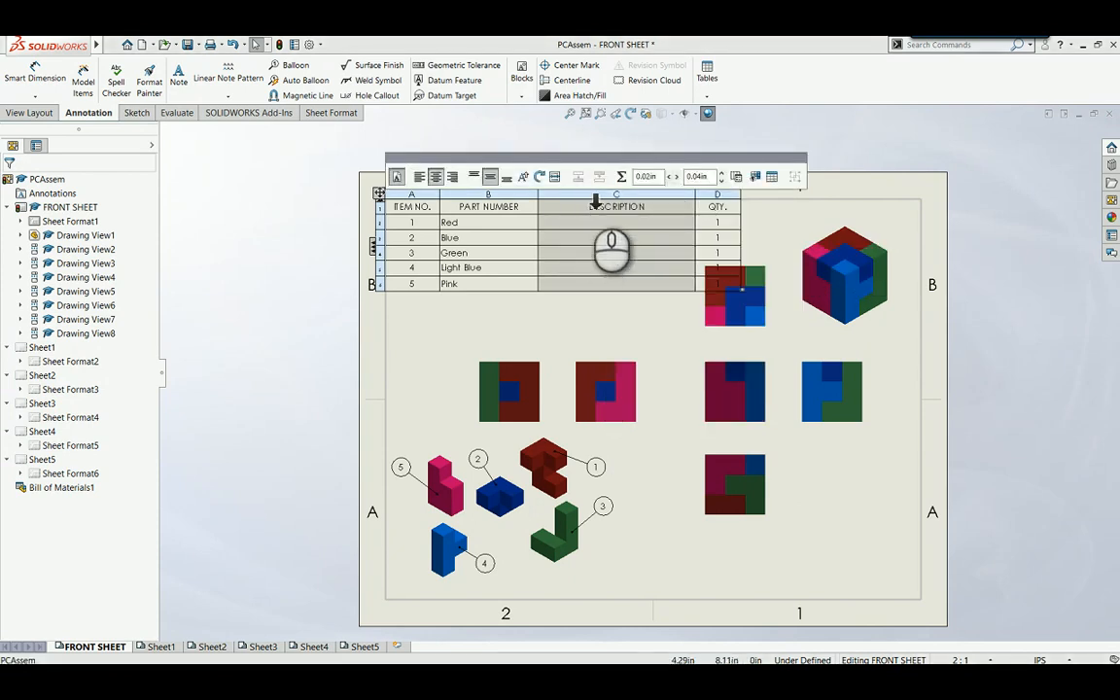
pyautogui.rightClick(590, 196)
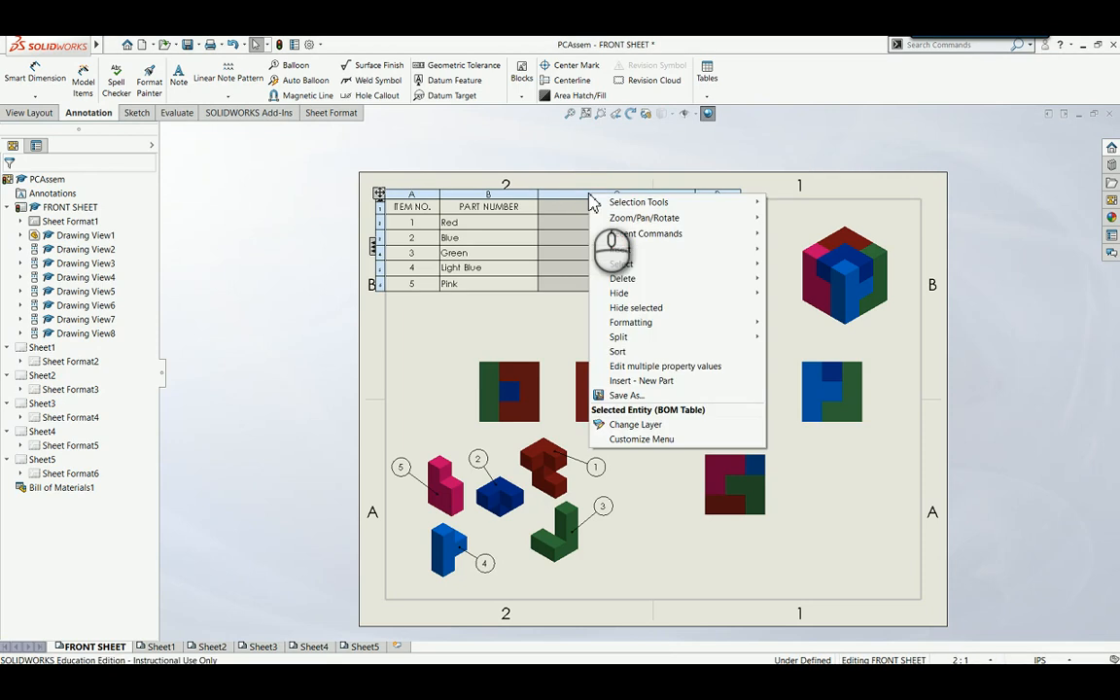
pyautogui.moveTo(673, 281)
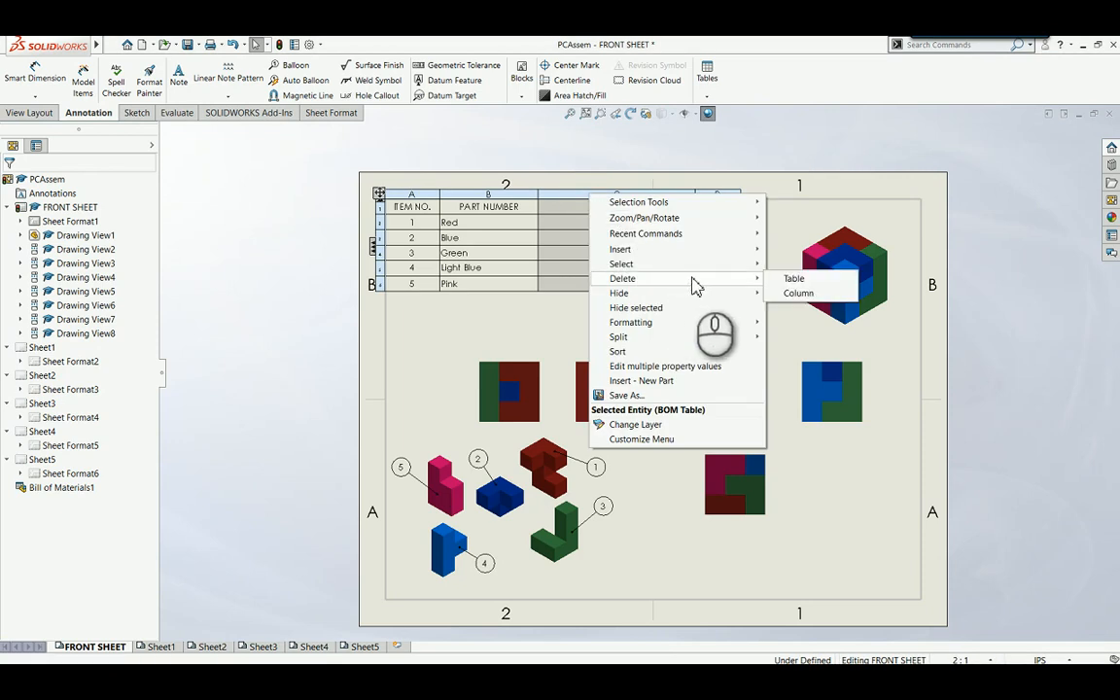
pyautogui.click(797, 296)
pyautogui.click(486, 316)
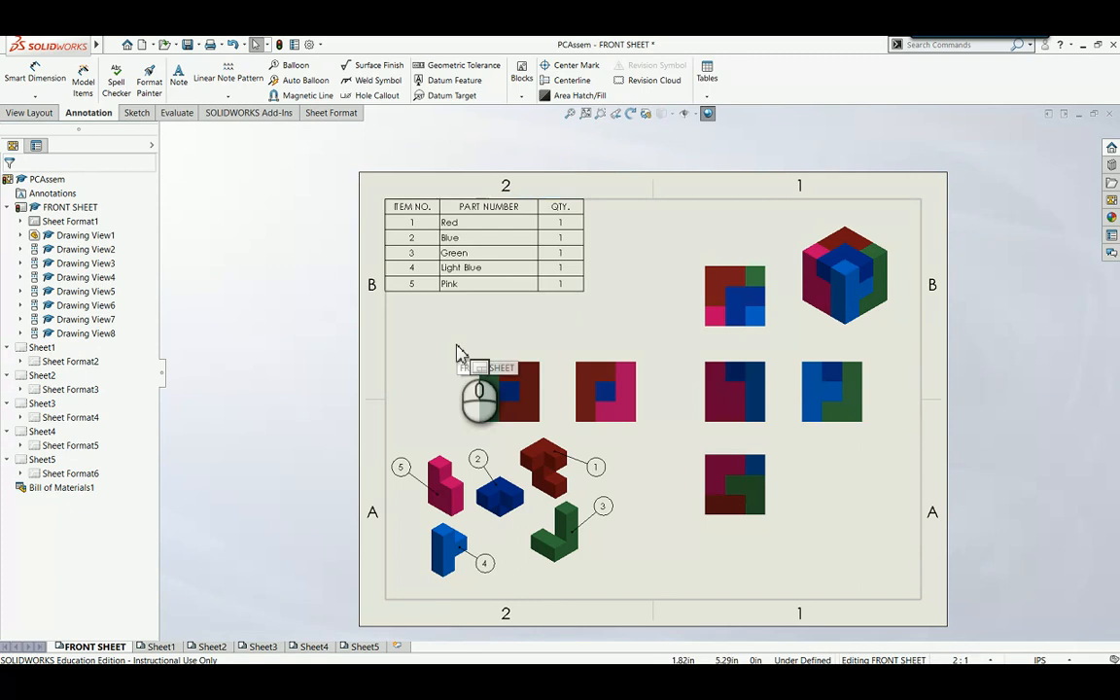
# Step: Add a column to the right of QTY. in the bill of materials and title it PAGE
pyautogui.click(569, 206)
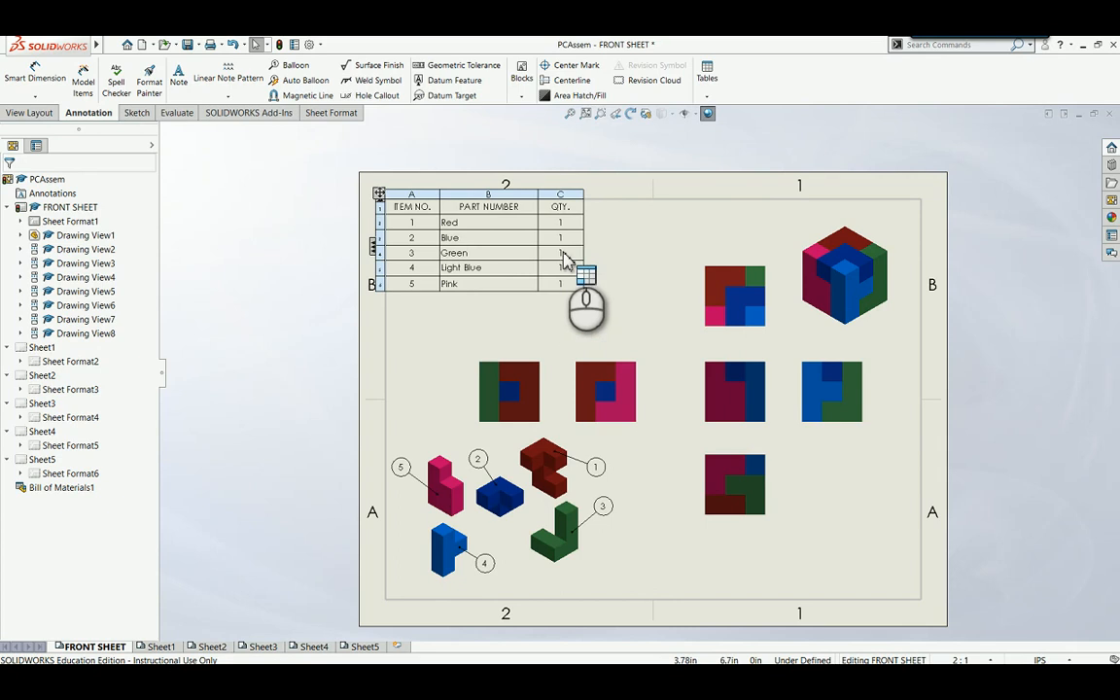
pyautogui.rightClick(574, 199)
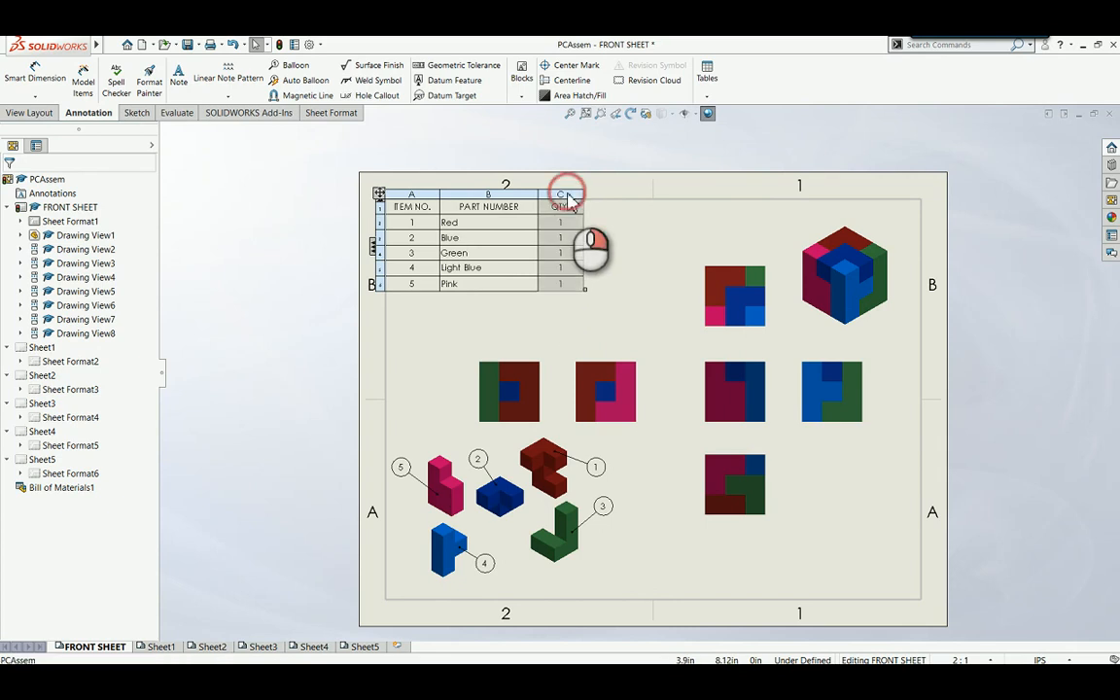
pyautogui.moveTo(625, 252)
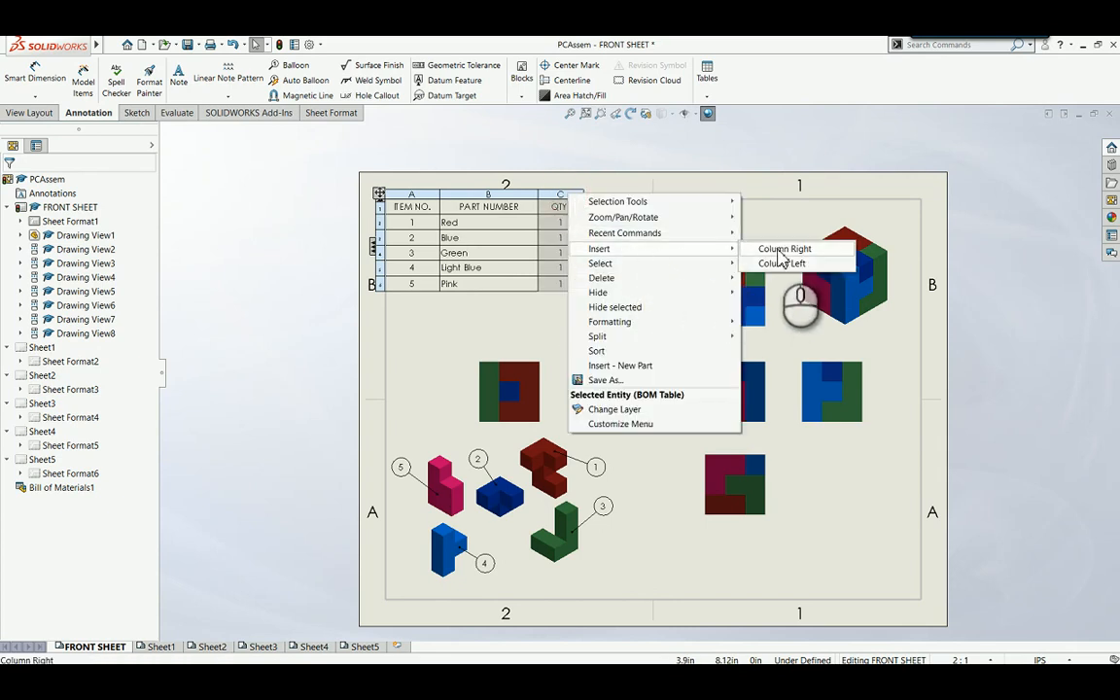
pyautogui.click(773, 263)
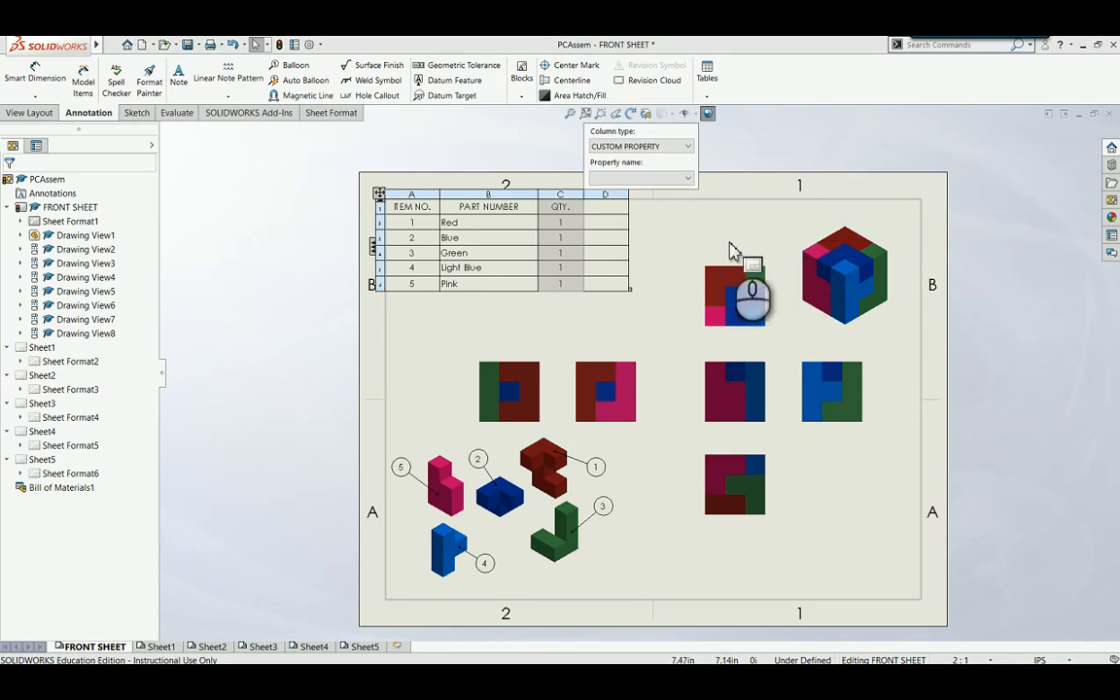
pyautogui.click(601, 214)
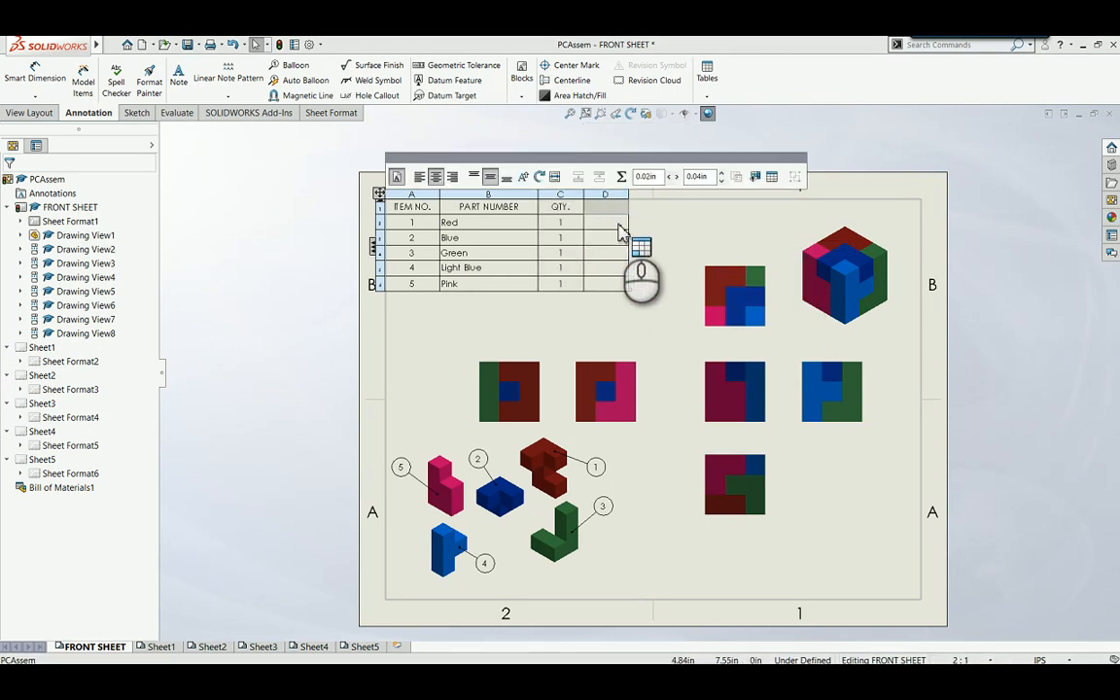
pyautogui.click(605, 208)
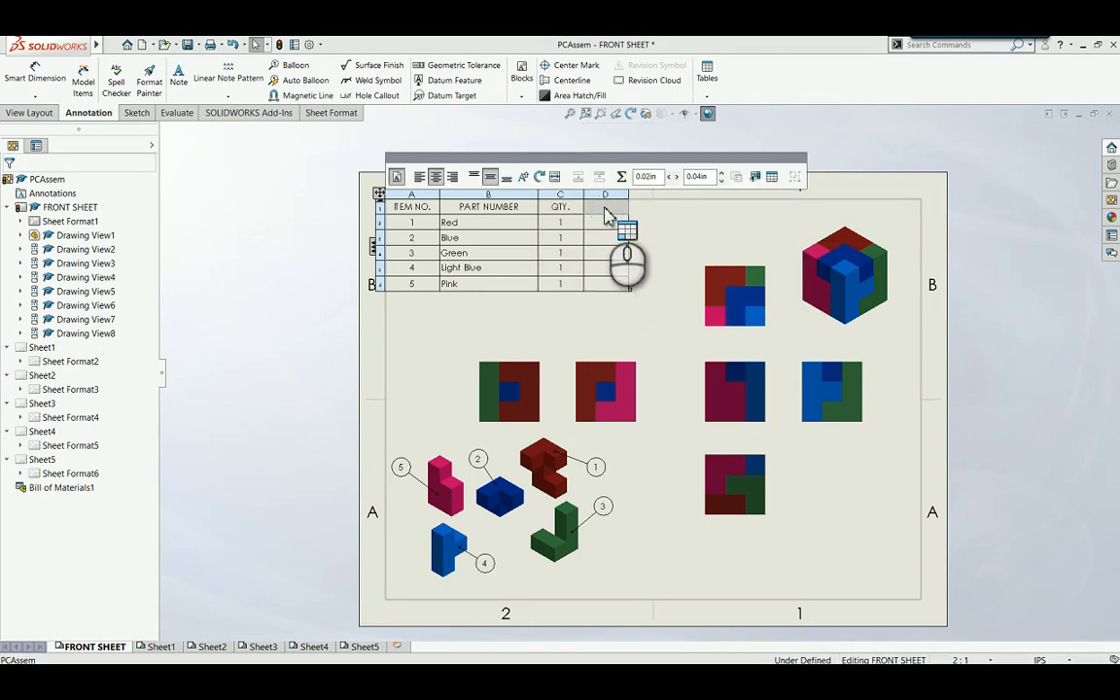
pyautogui.doubleClick(605, 208)
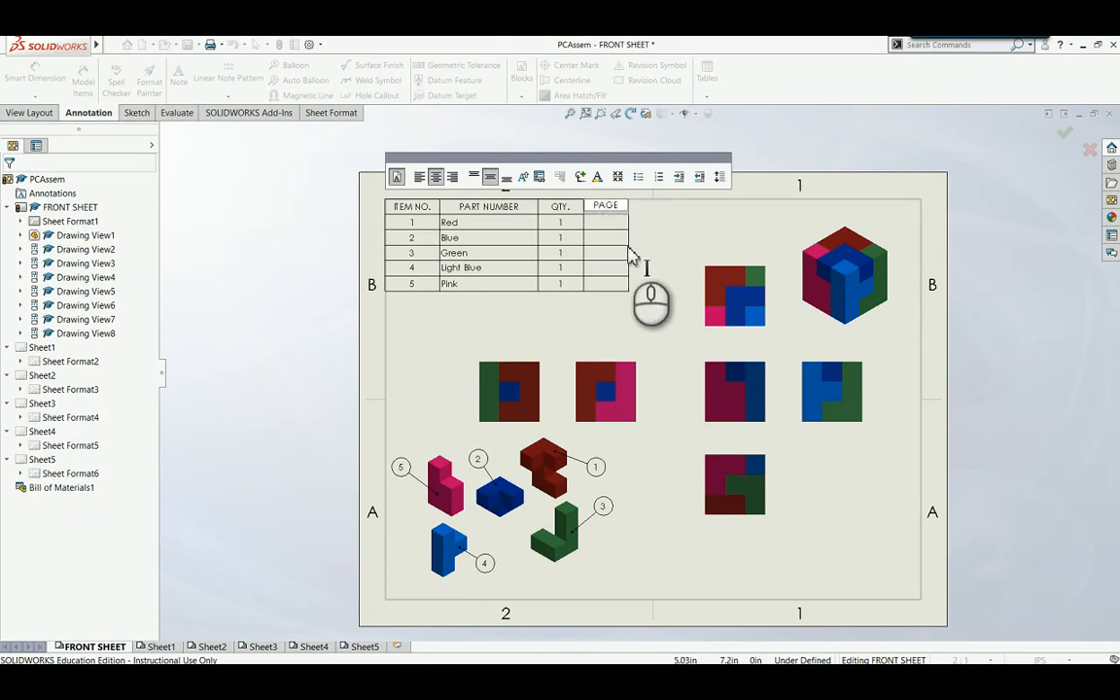
# Step: Fill the PAGE column of the bill of materials: Red 2, Blue 3, Green 4, Light Blue 5 and Pink 6
pyautogui.click(600, 225)
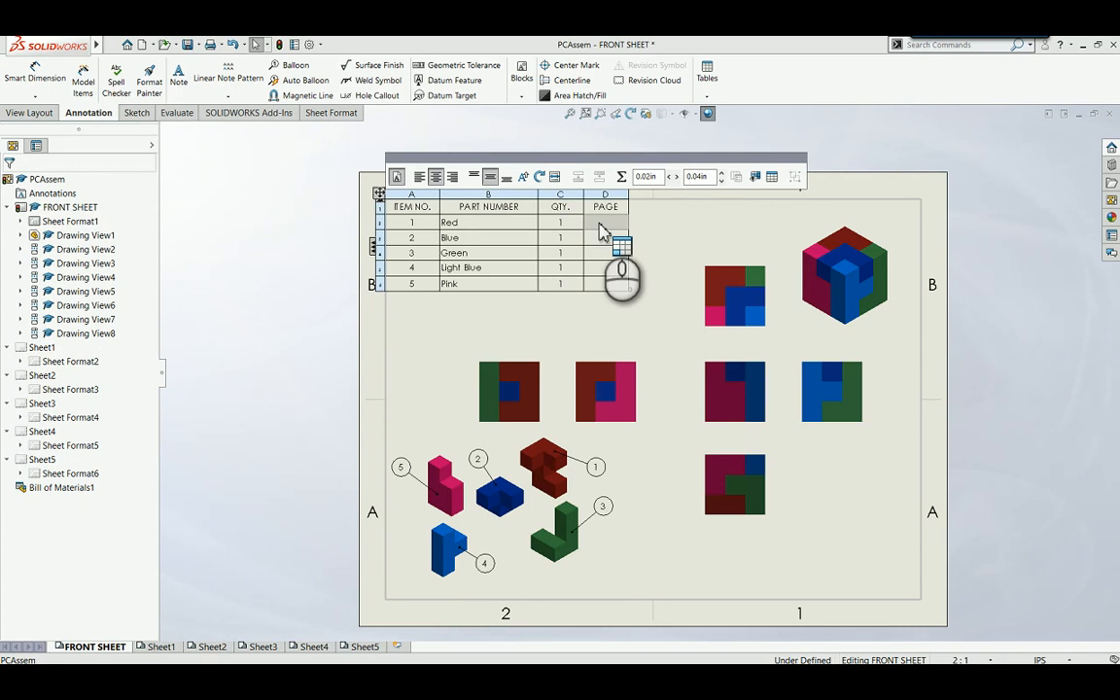
pyautogui.click(601, 228)
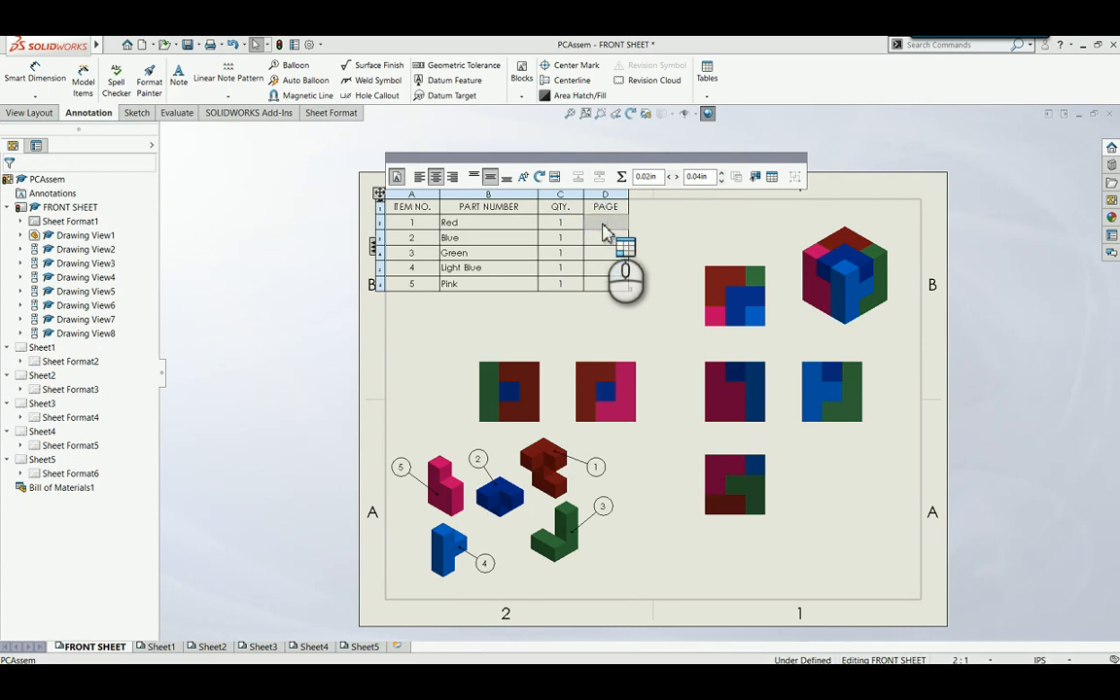
pyautogui.click(602, 230)
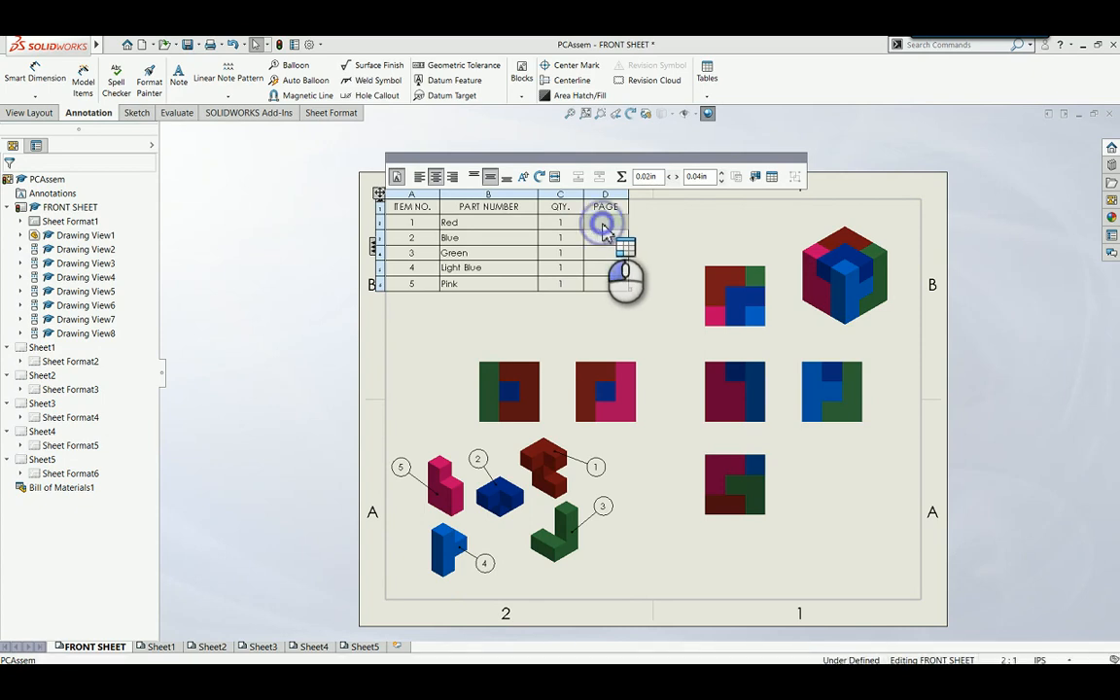
pyautogui.doubleClick(602, 229)
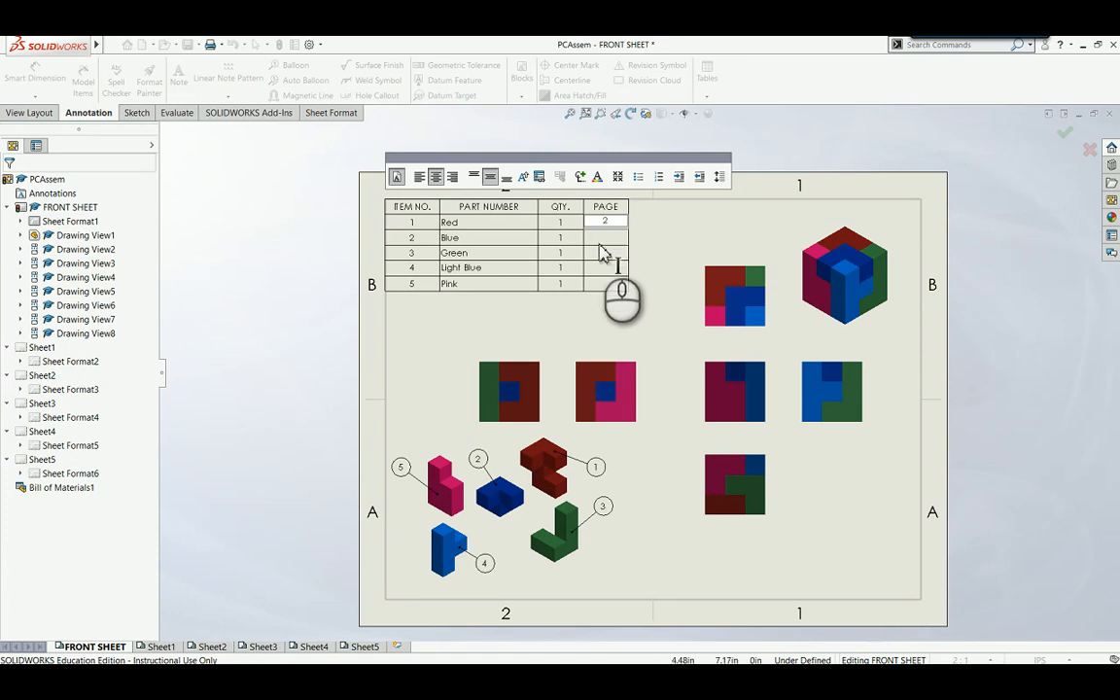
pyautogui.click(599, 236)
pyautogui.click(601, 240)
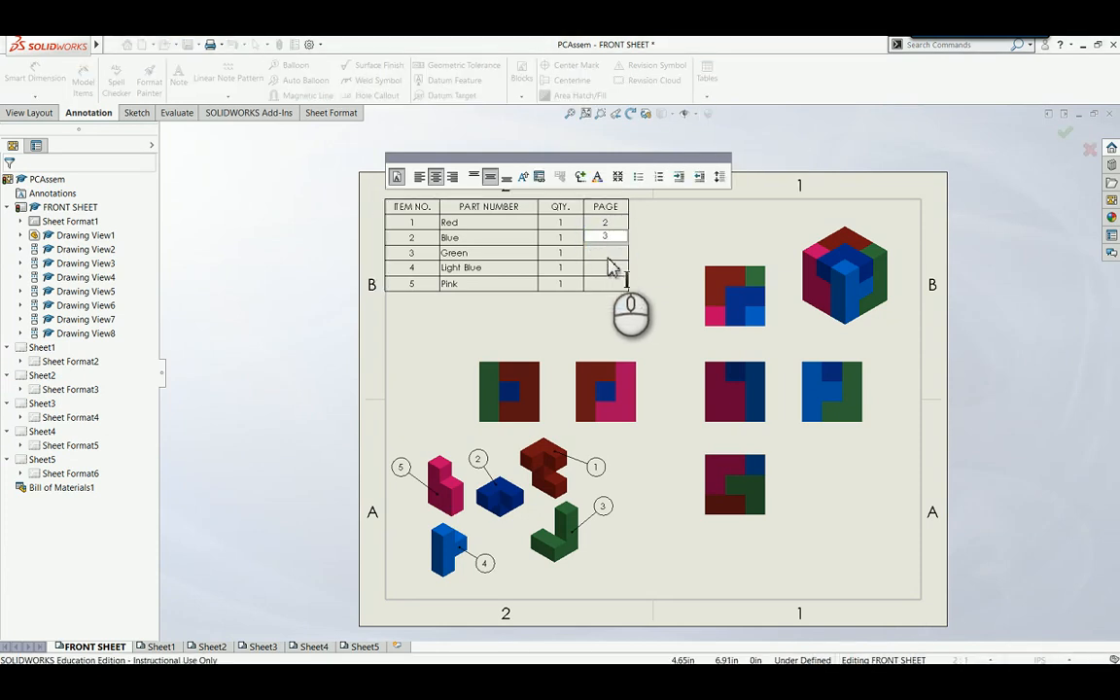
pyautogui.click(604, 252)
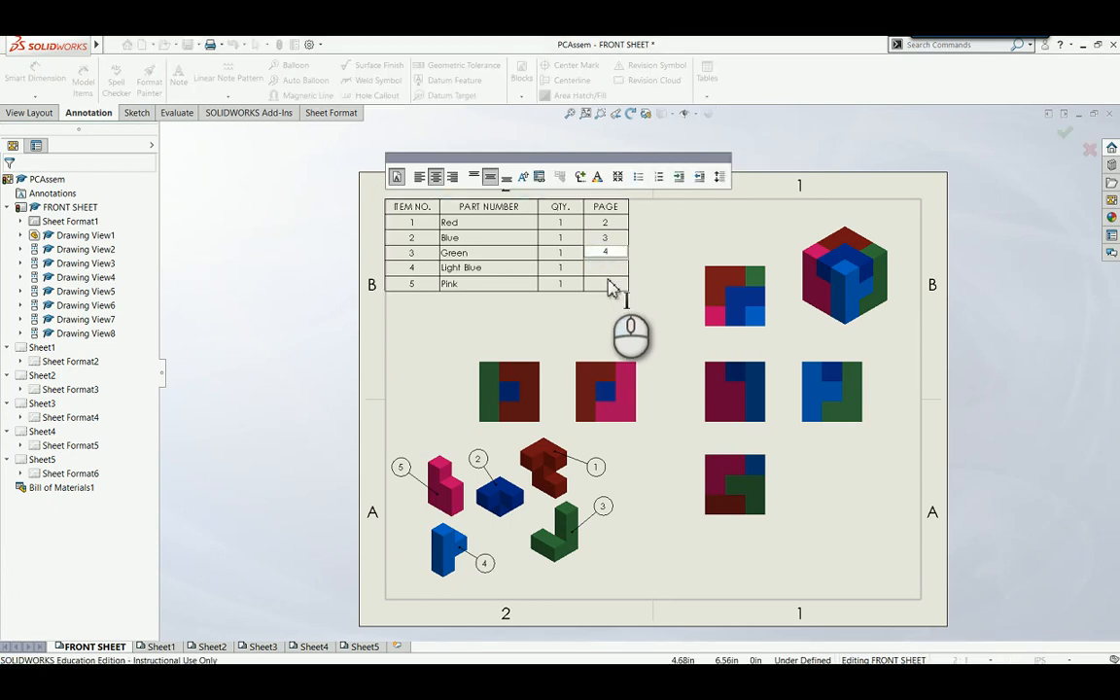
pyautogui.click(608, 271)
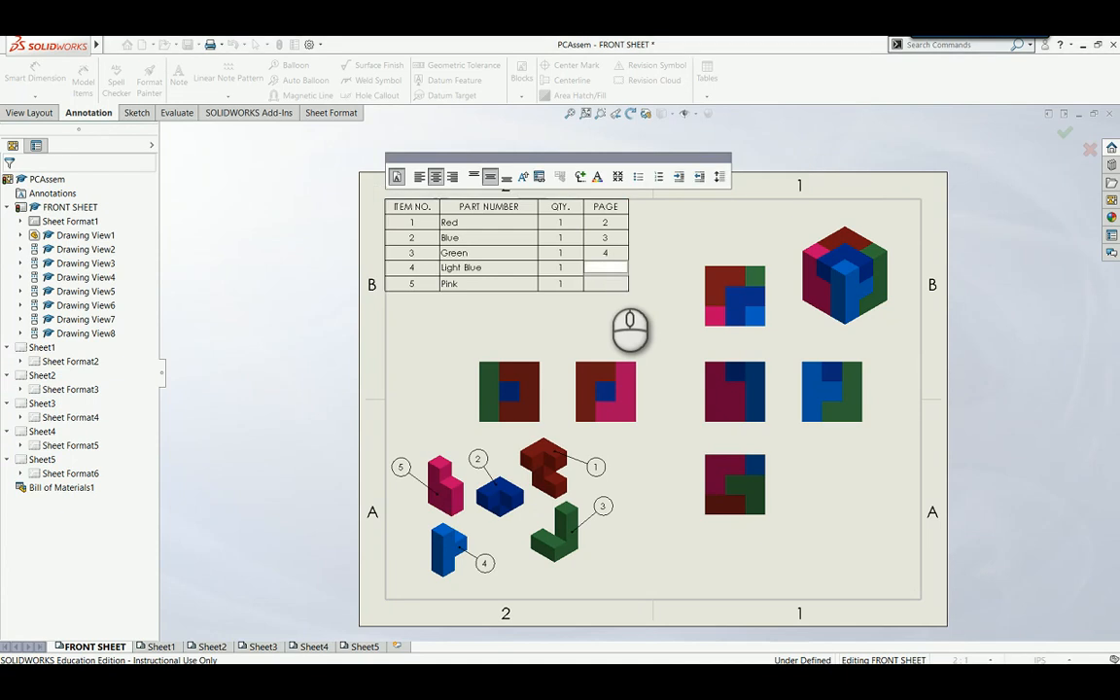
pyautogui.write('5')
pyautogui.click(604, 285)
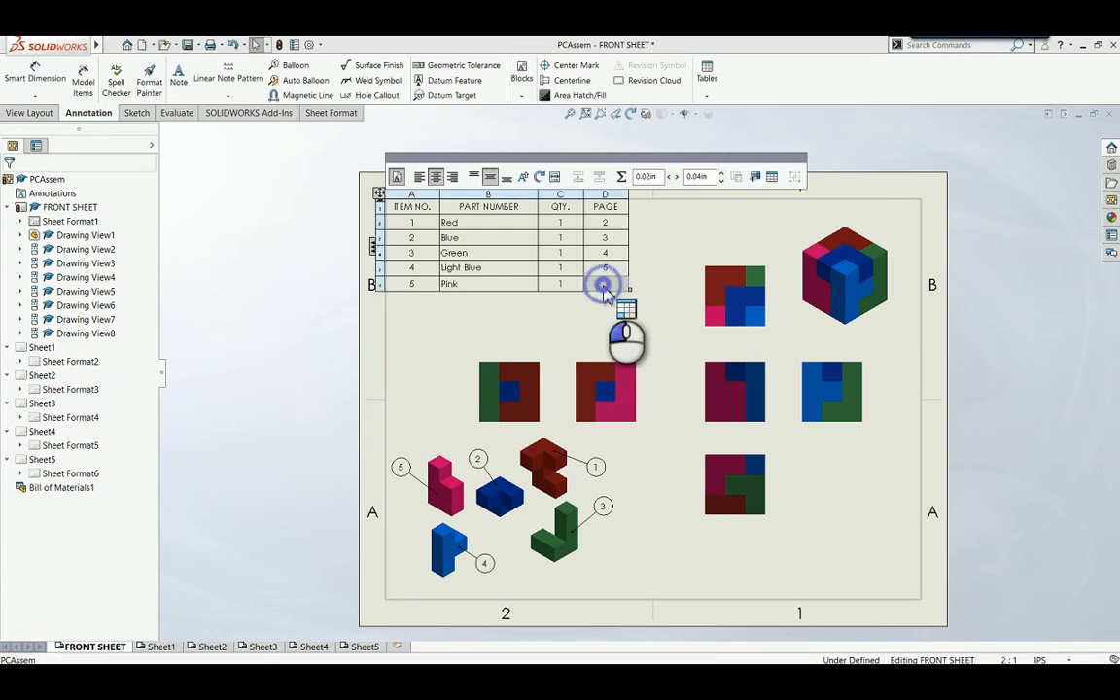
pyautogui.rightClick(604, 288)
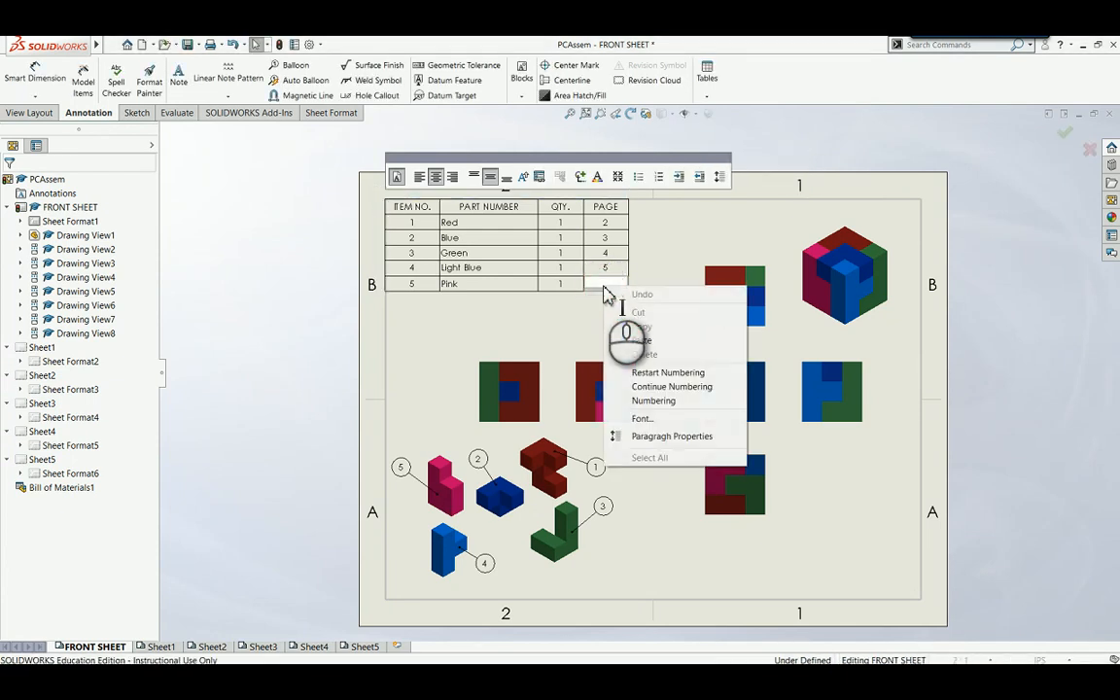
pyautogui.click(637, 341)
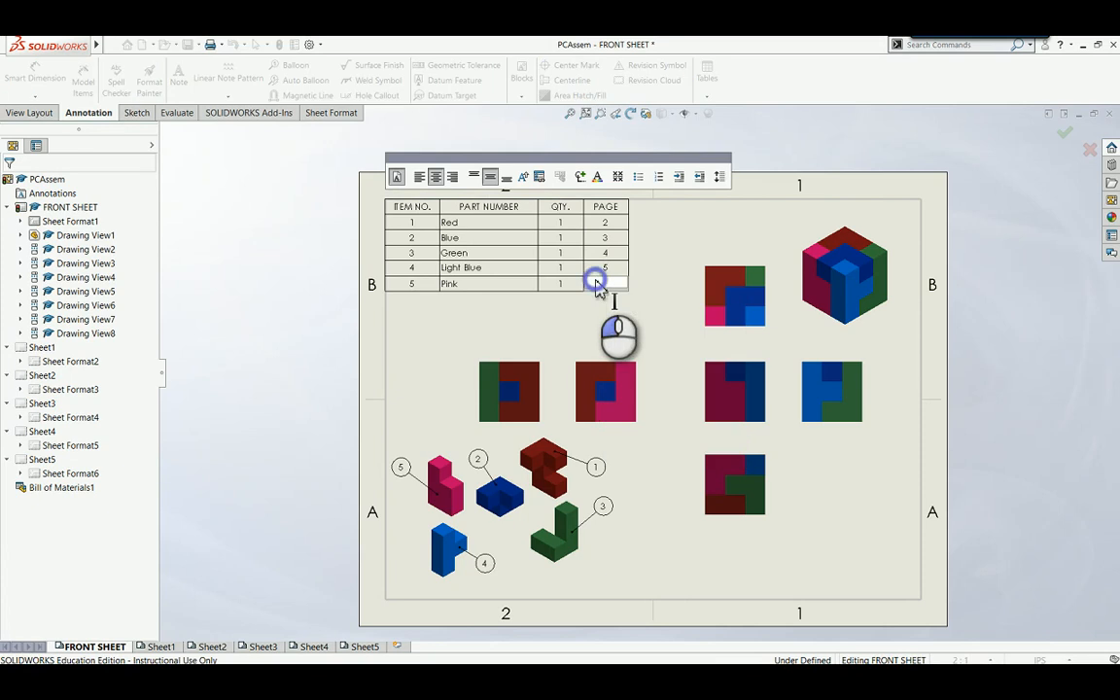
pyautogui.click(640, 318)
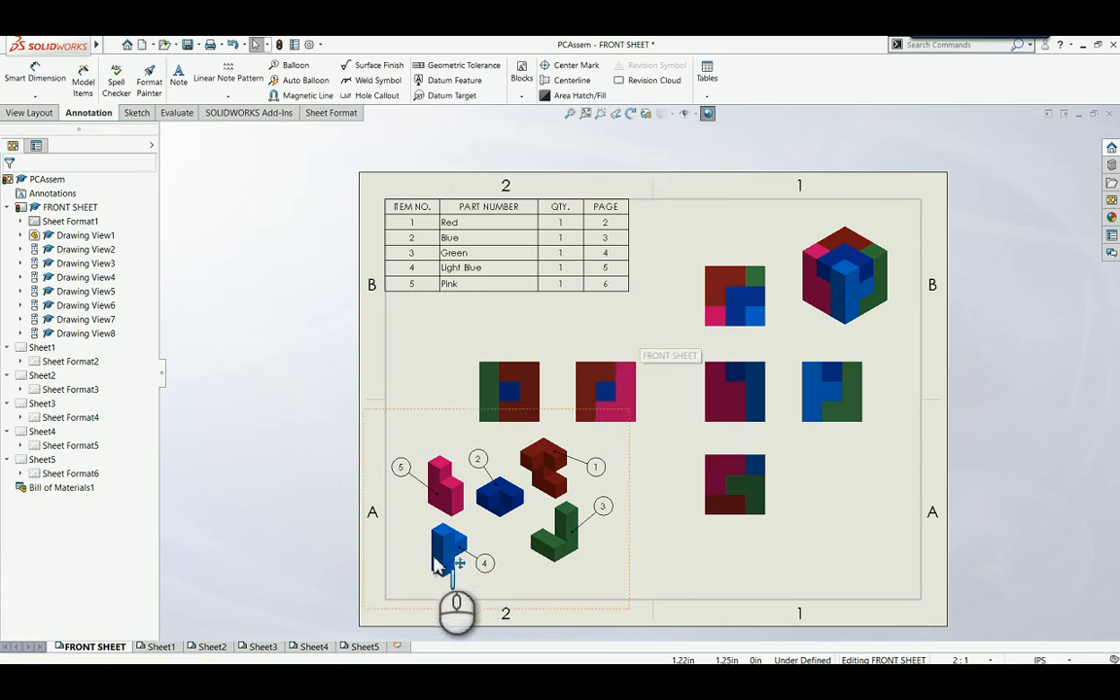
# Step: Move the view immediately left of the front view slightly closer to it, and raise the top view slightly for more clearance
pyautogui.click(540, 204)
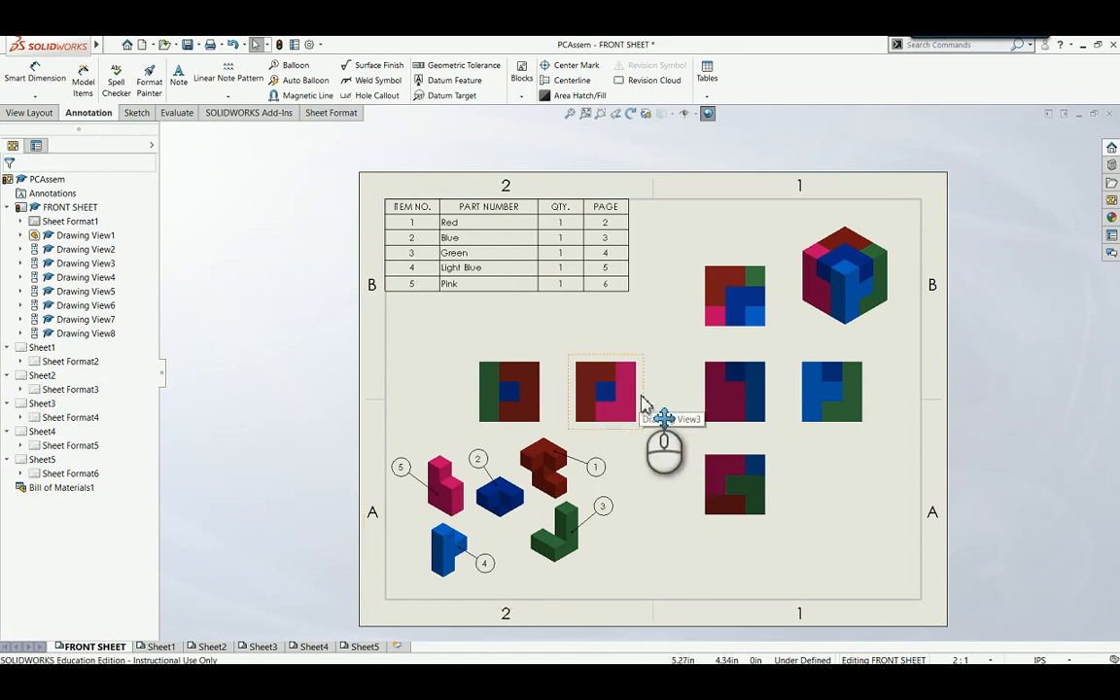
pyautogui.moveTo(648, 400); pyautogui.dragTo(658, 401)
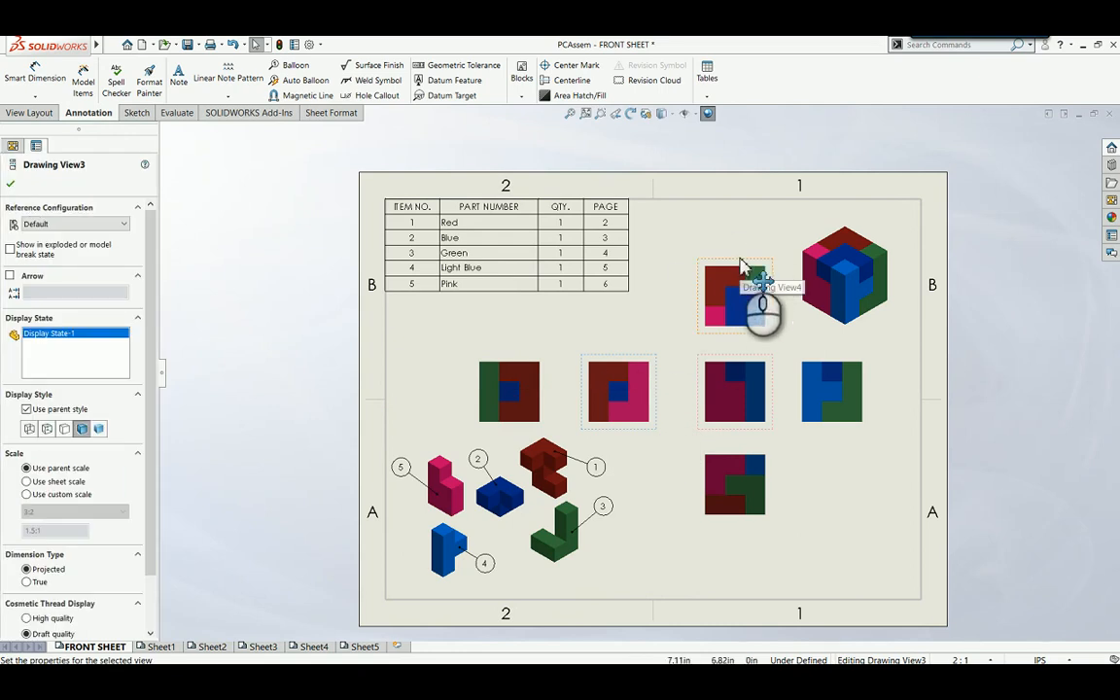
pyautogui.moveTo(741, 264); pyautogui.dragTo(742, 248)
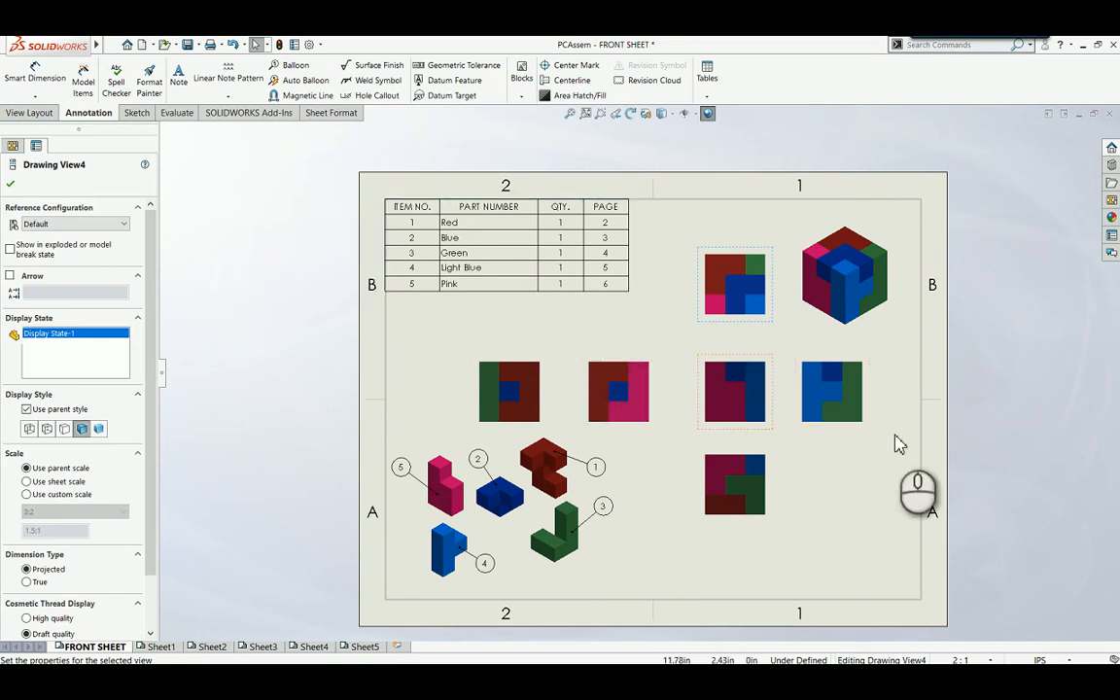
# Step: Dimension the overall width above the front view and its overall height on the right side
pyautogui.click(35, 78)
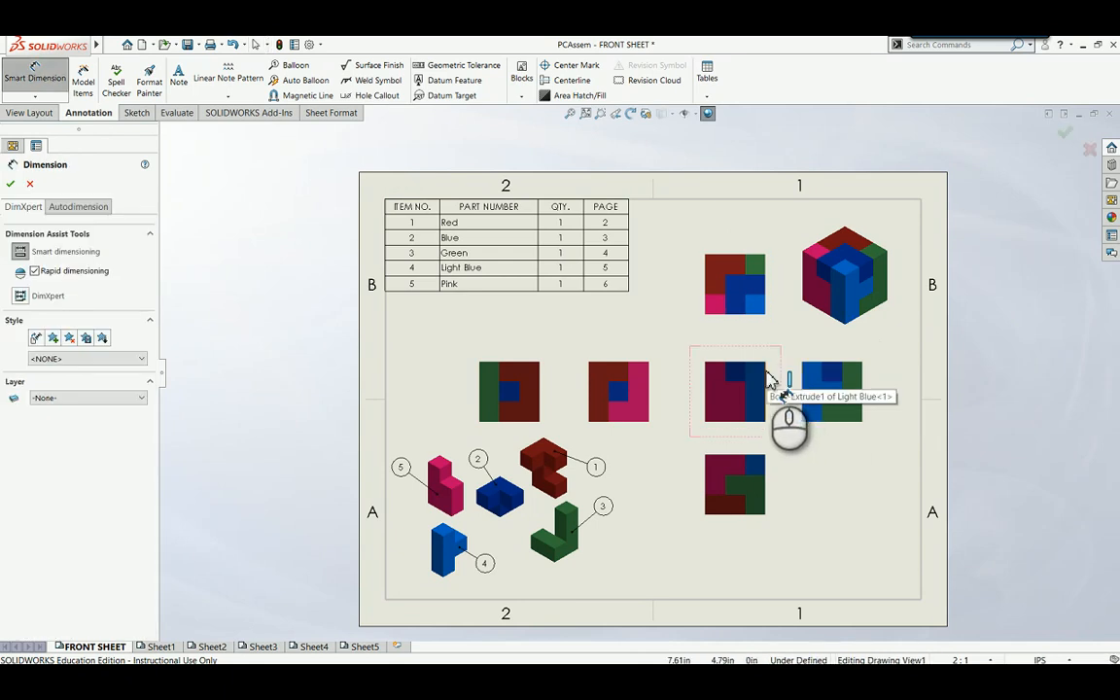
pyautogui.click(766, 380)
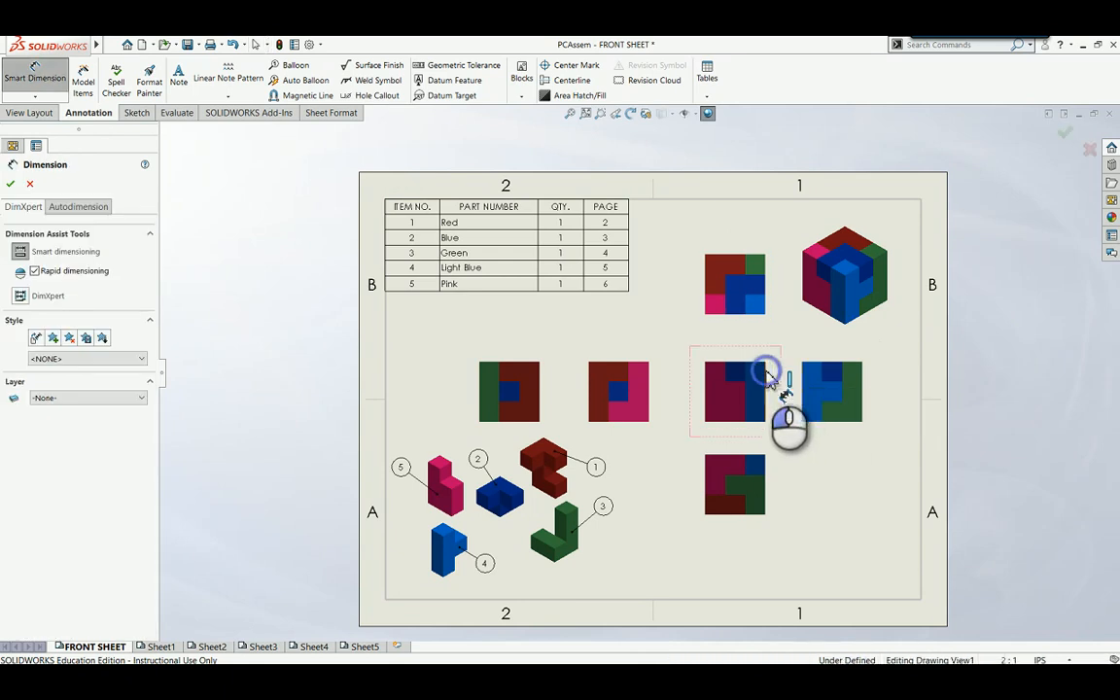
pyautogui.click(707, 378)
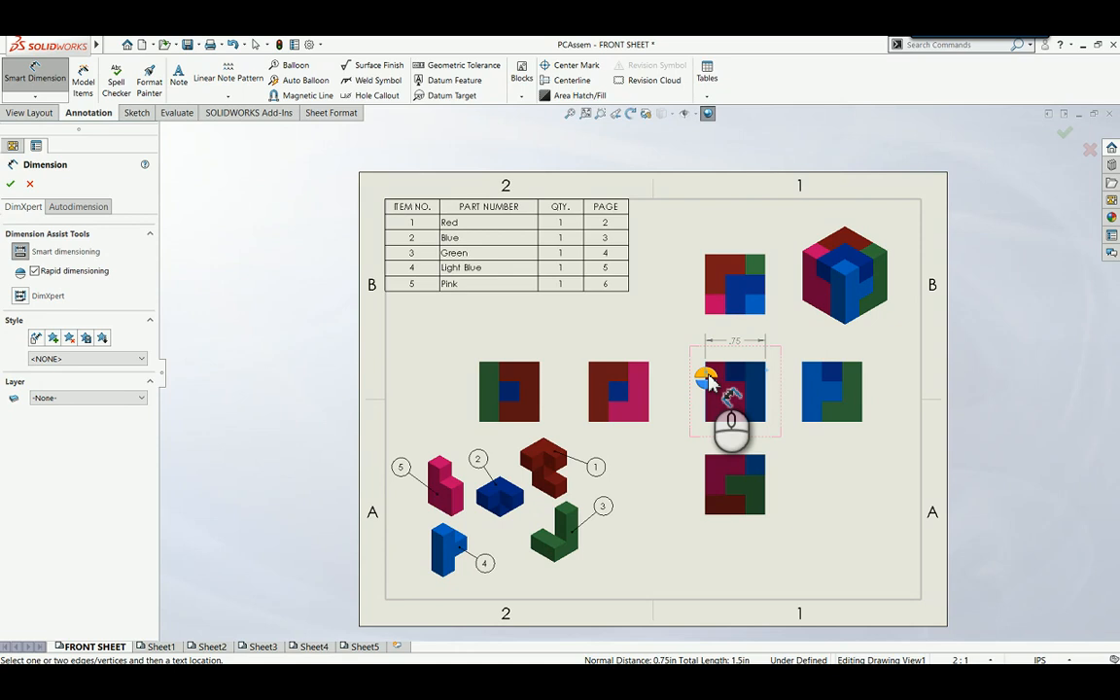
pyautogui.click(708, 380)
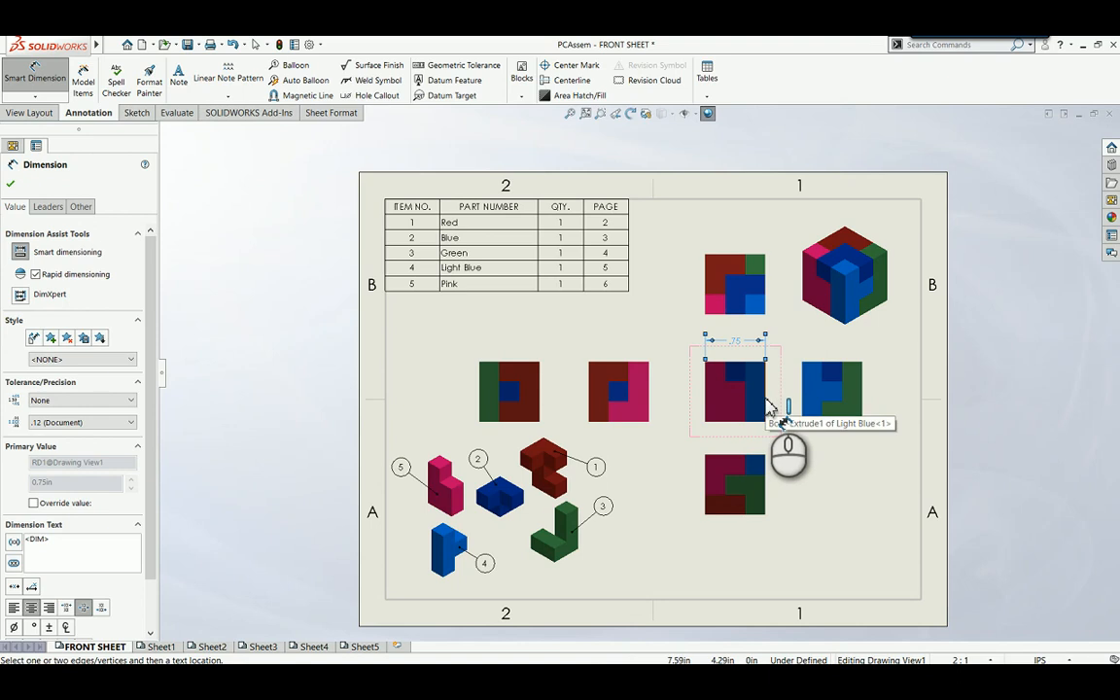
pyautogui.click(766, 402)
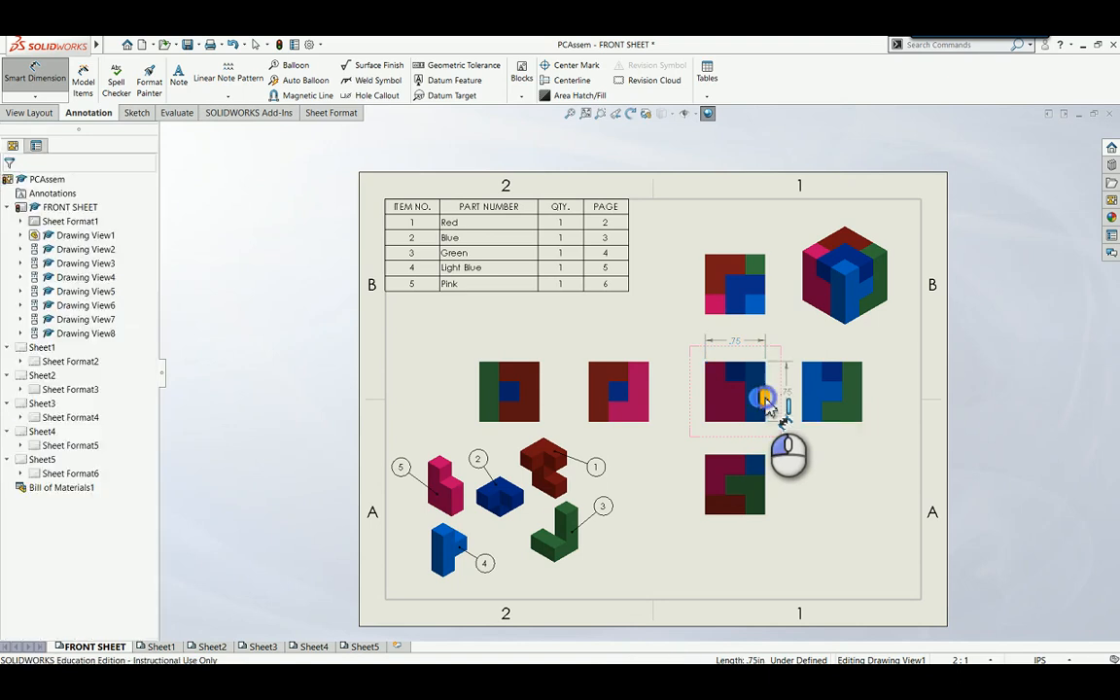
# Step: Dimension the overall vertical size of the top view between its lower and upper edges, placed on its right side
pyautogui.click(756, 314)
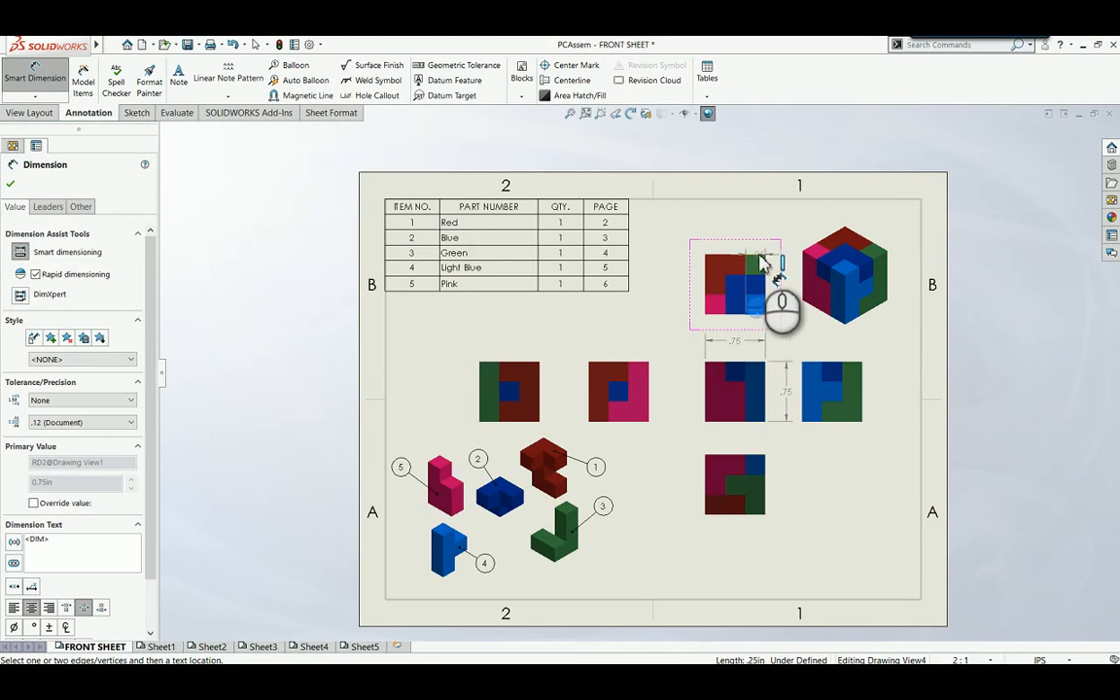
pyautogui.rightClick(759, 261)
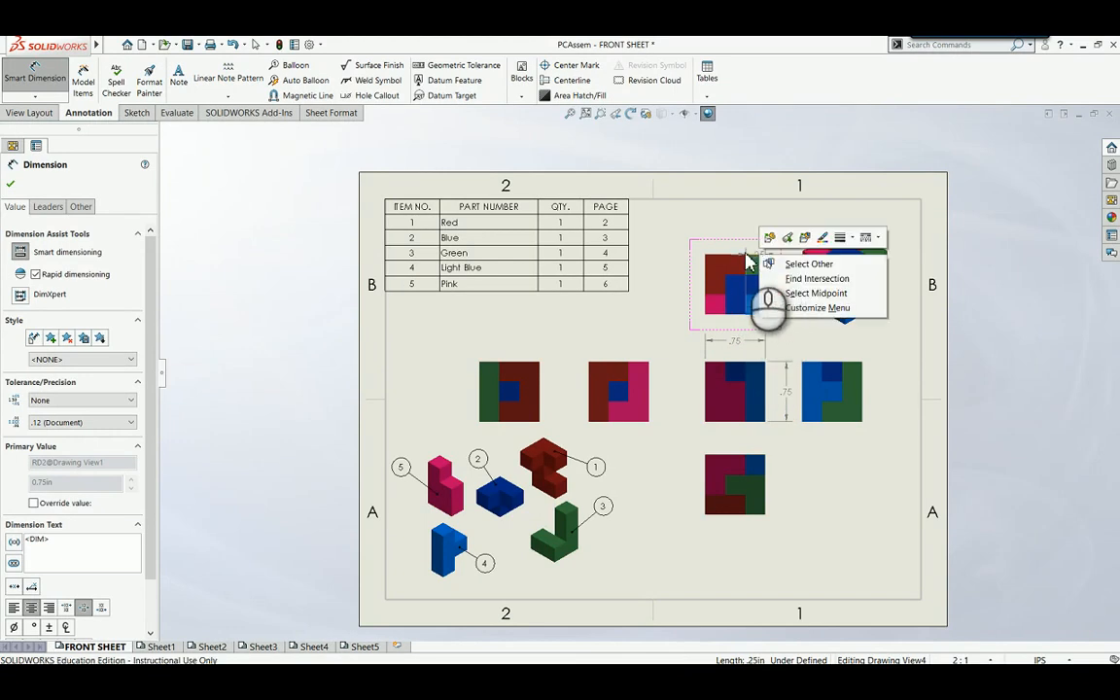
pyautogui.click(746, 254)
pyautogui.click(750, 251)
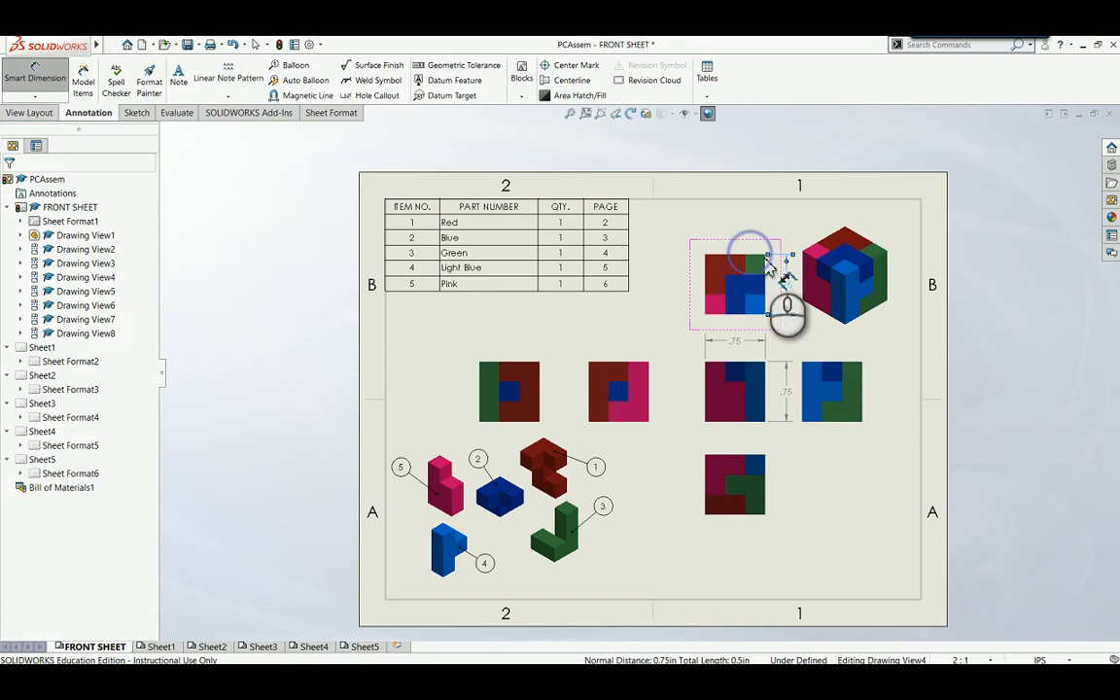
pyautogui.click(873, 356)
pyautogui.press('Escape')
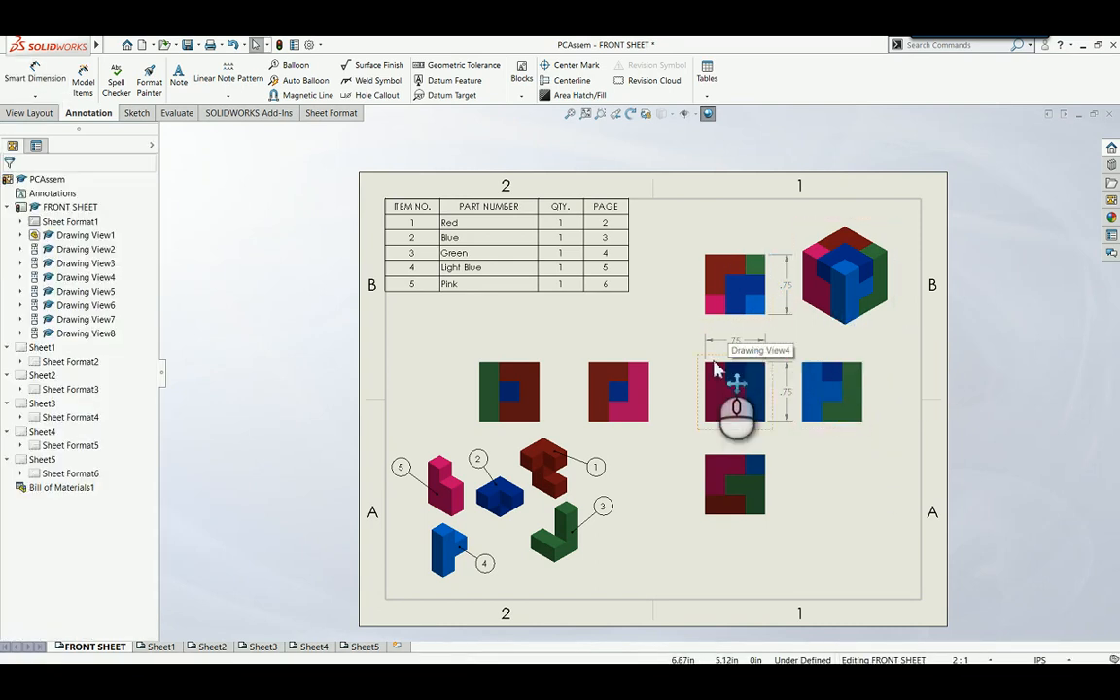
# Step: Shift the front view slightly left and down on the sheet together with its aligned views
pyautogui.click(696, 394)
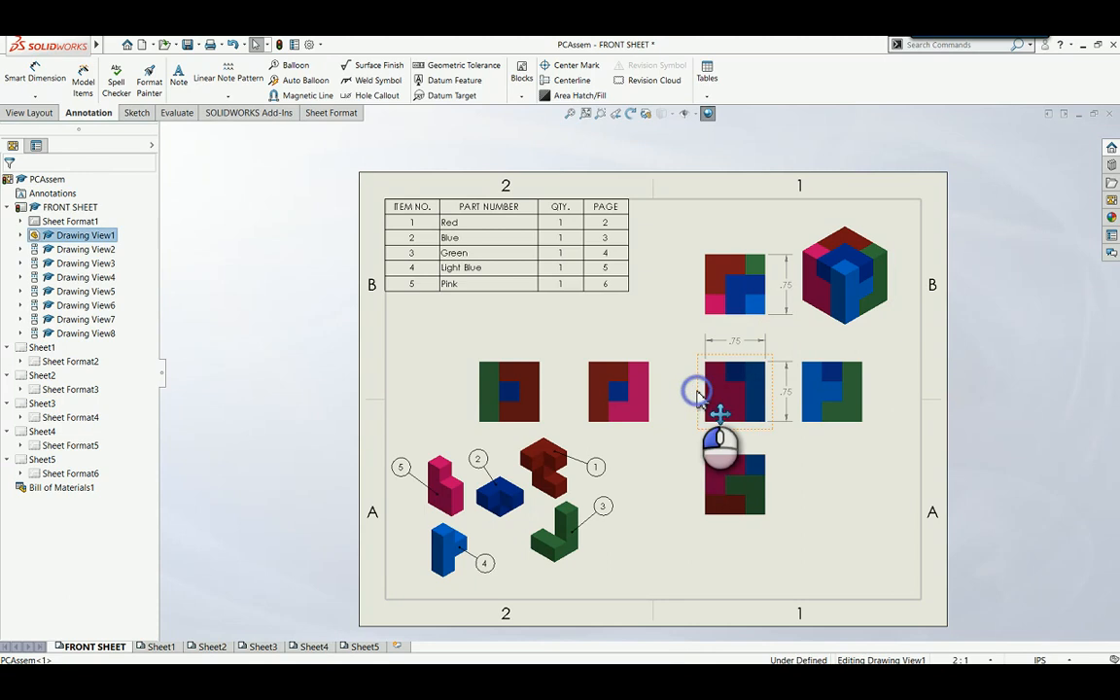
pyautogui.moveTo(697, 394); pyautogui.dragTo(693, 397)
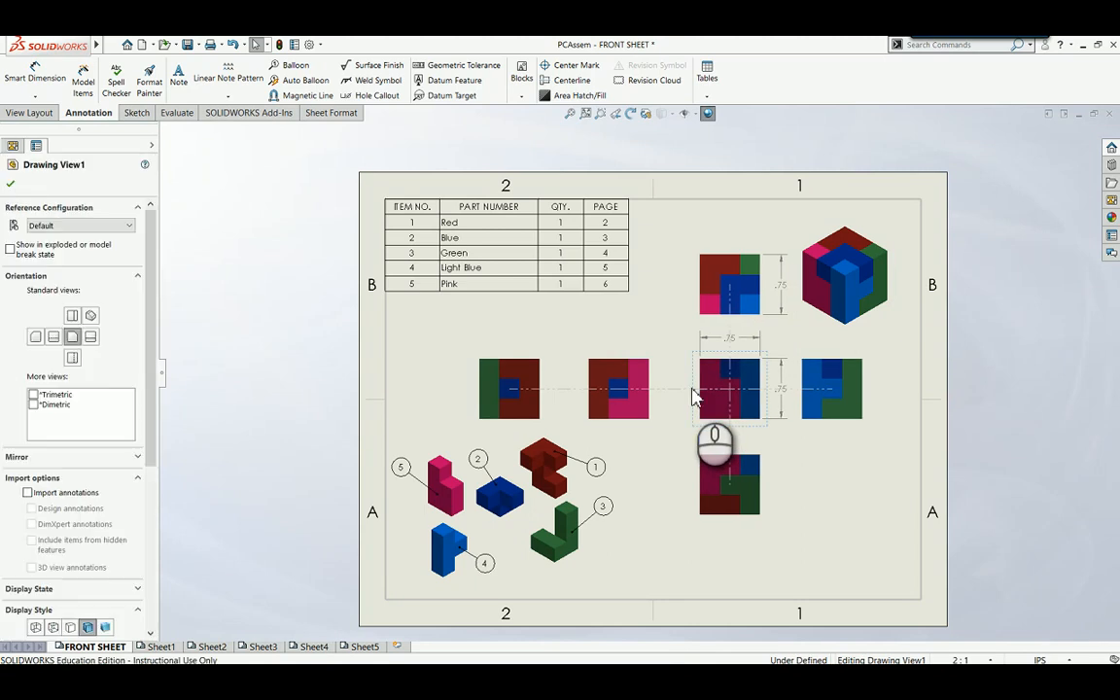
# Step: Delete the vertical dimension beside the top view
pyautogui.click(784, 307)
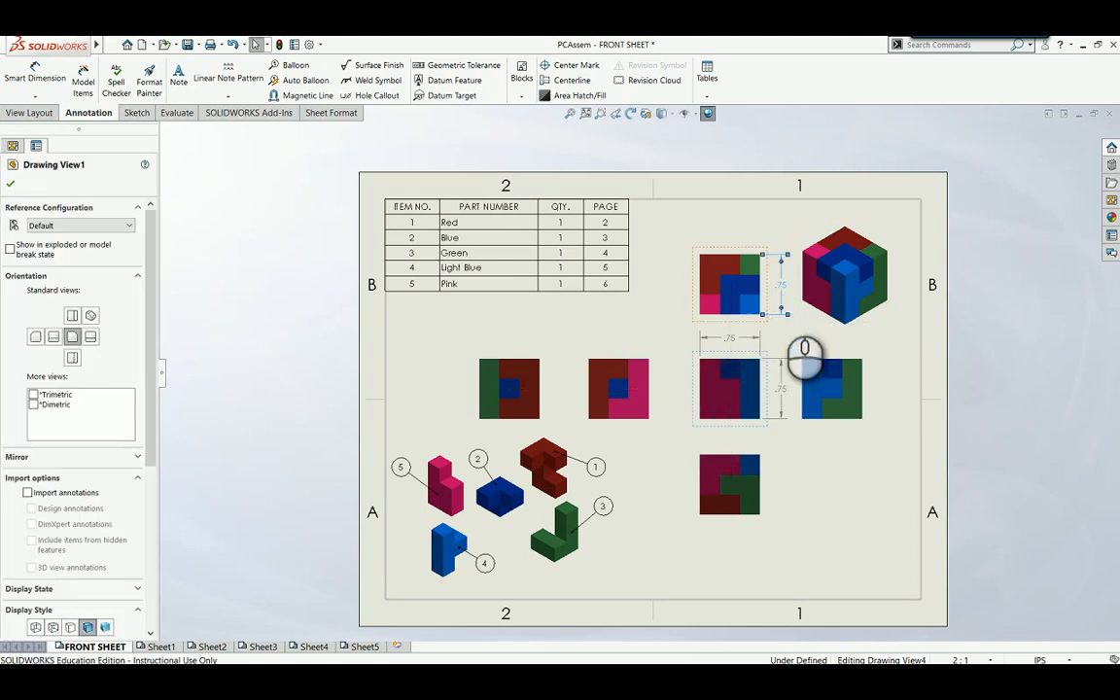
pyautogui.press('Delete')
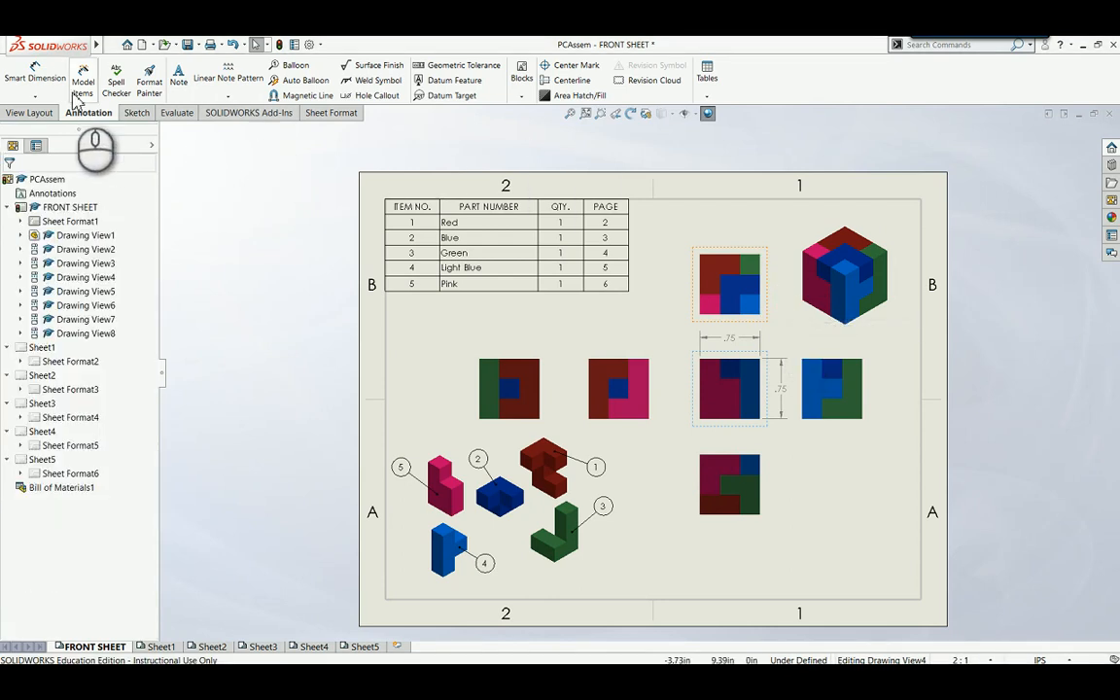
# Step: Dimension the overall width of the view immediately left of the front view, placed above that view
pyautogui.click(37, 76)
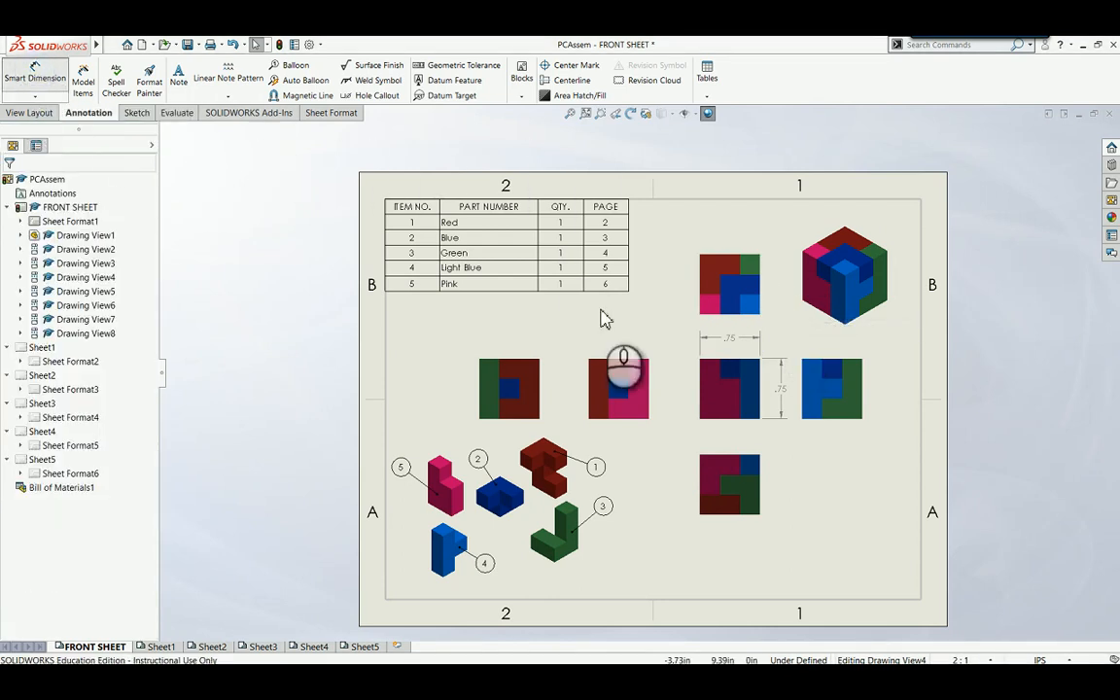
pyautogui.click(648, 374)
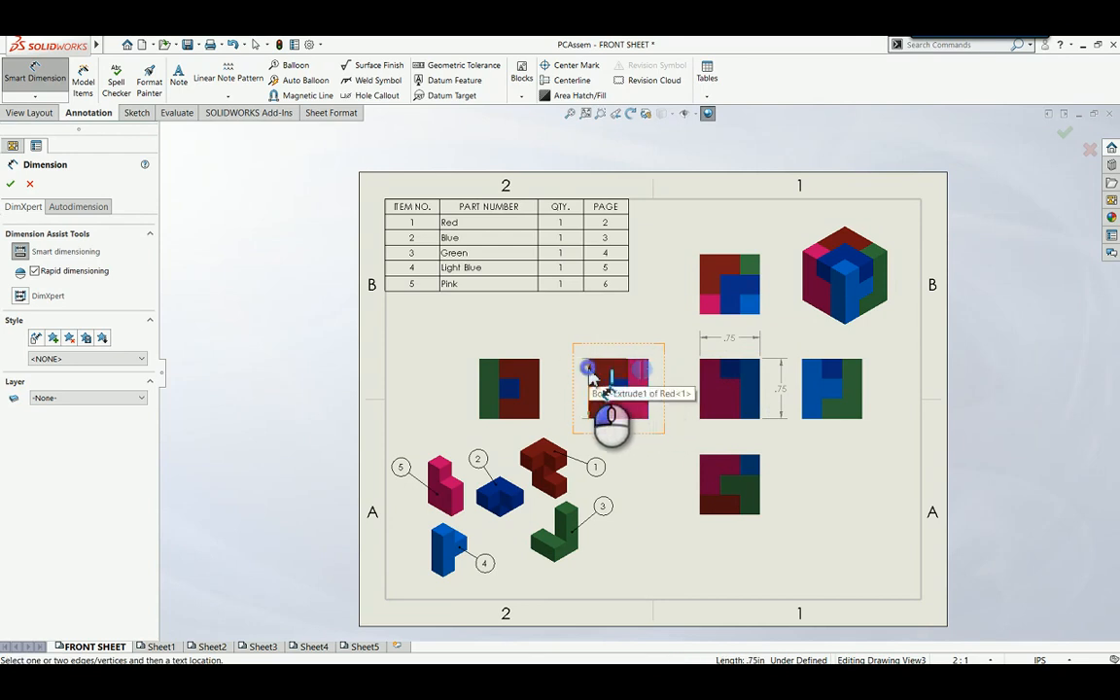
pyautogui.click(591, 375)
pyautogui.click(655, 281)
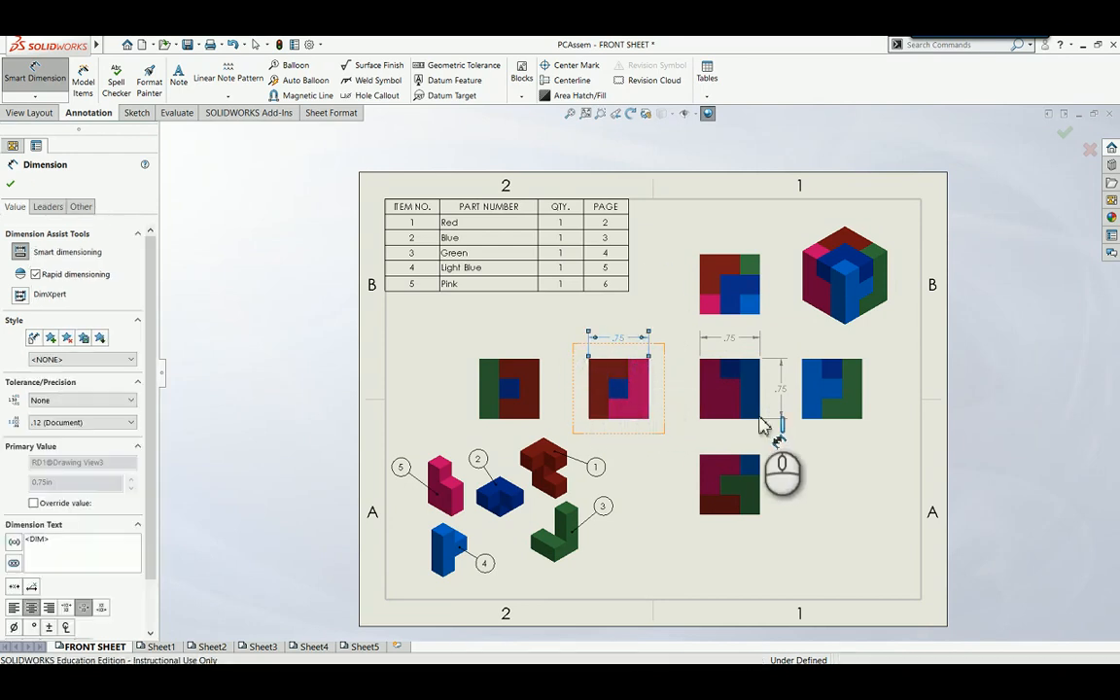
pyautogui.click(912, 501)
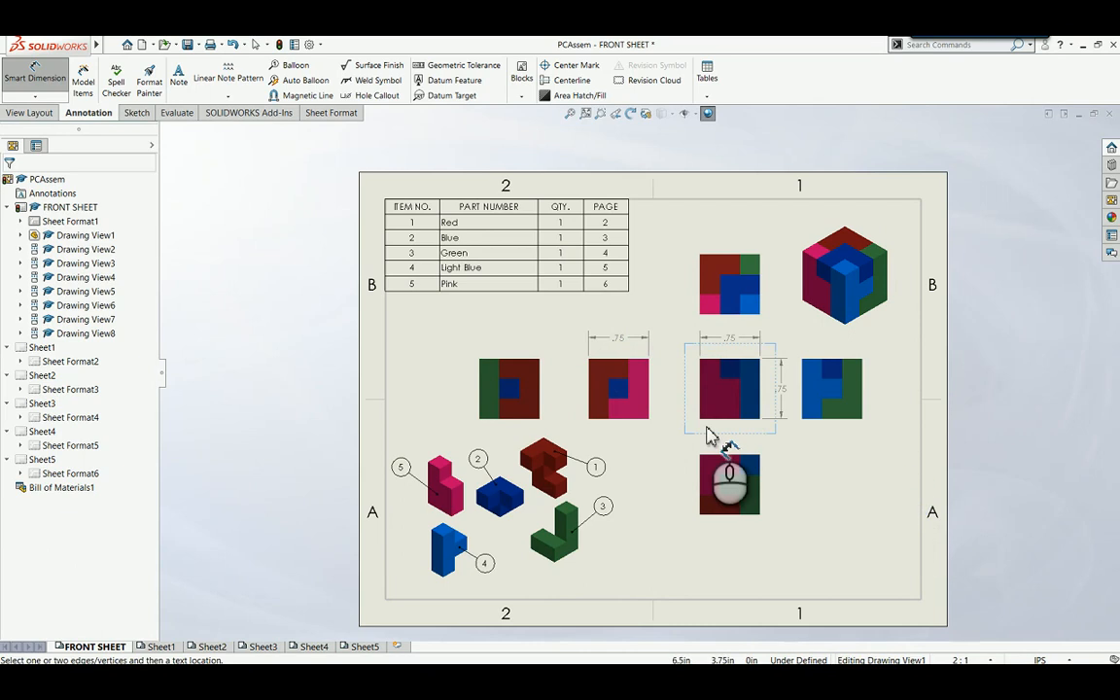
pyautogui.press('Escape')
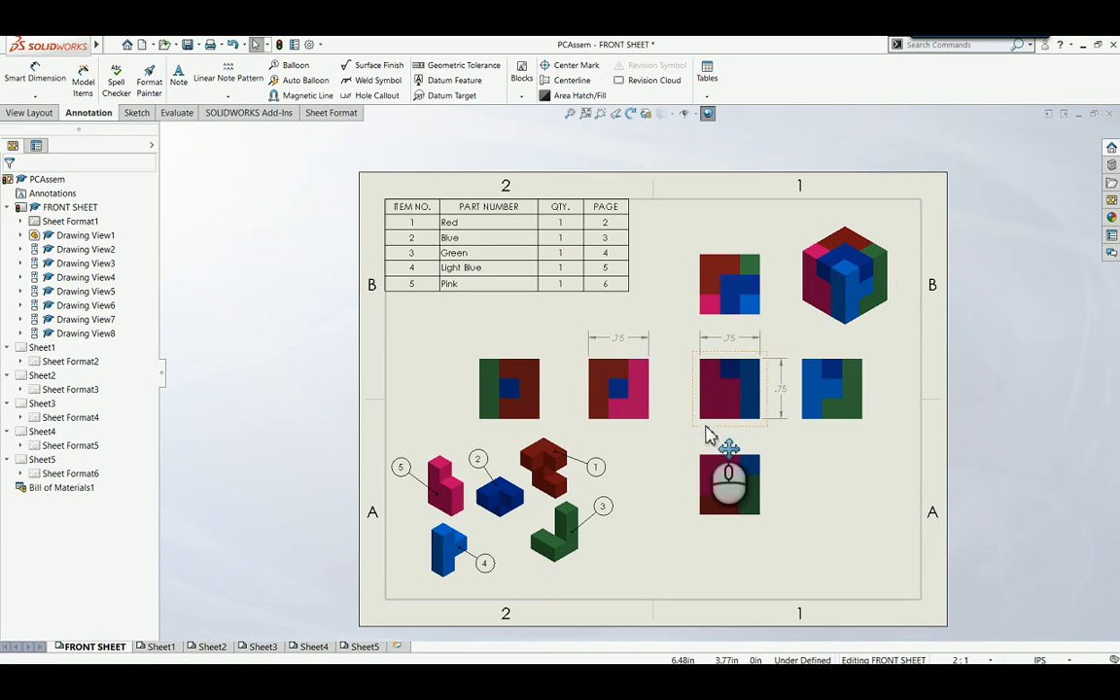
# Step: Move the assembled isometric view slightly to the right, away from the top view
pyautogui.click(887, 341)
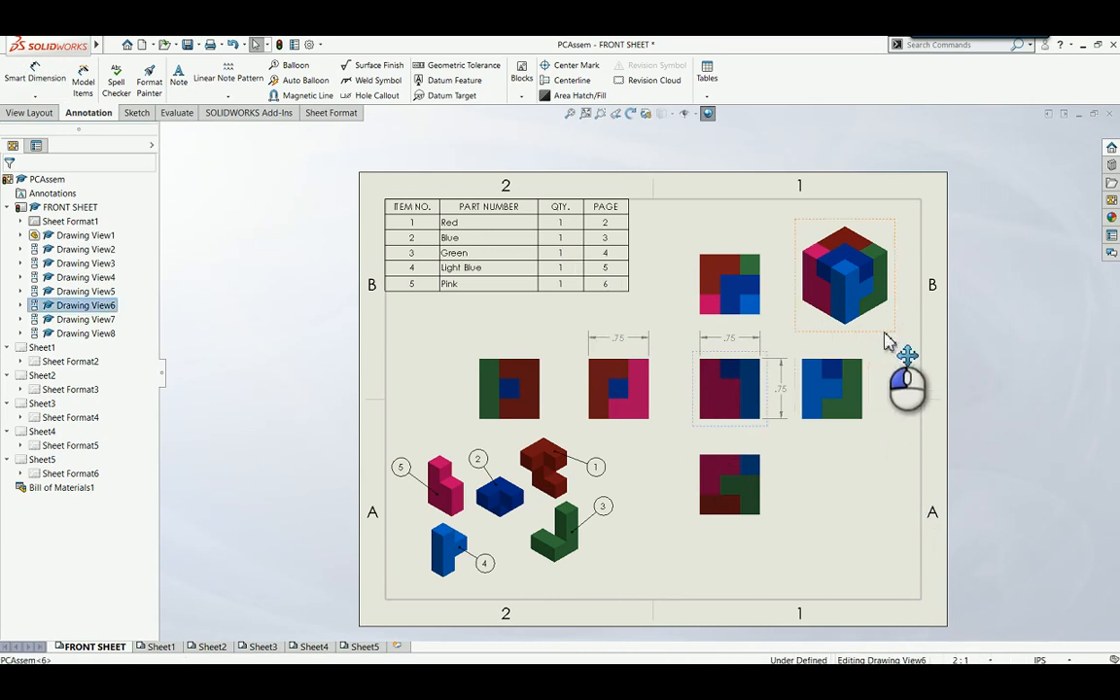
pyautogui.moveTo(885, 334); pyautogui.dragTo(885, 335)
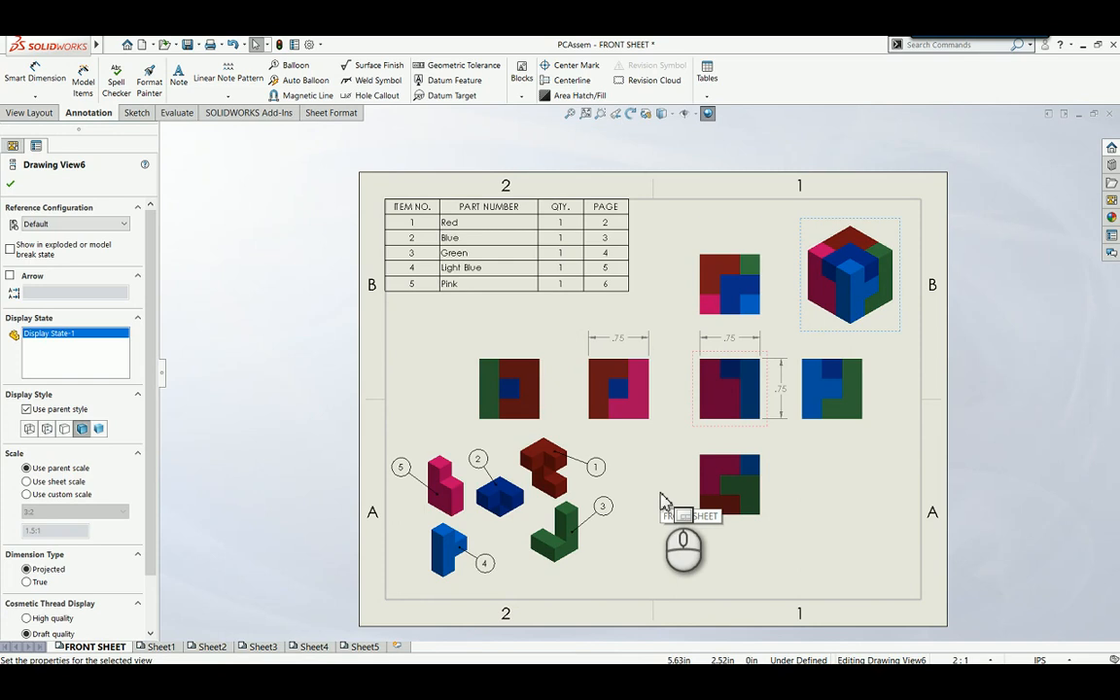
pyautogui.click(10, 182)
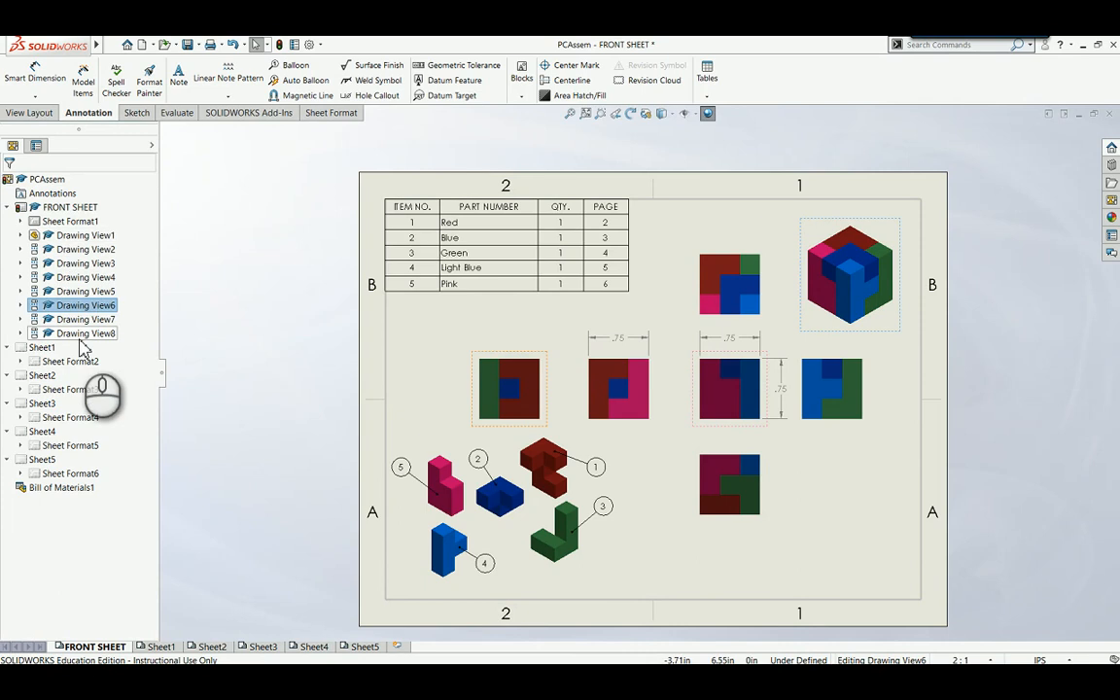
# Step: Rename the five sheets after the front sheet as RED, BLUE, GREEN, LIGHT BLUE and PINK
pyautogui.click(7, 207)
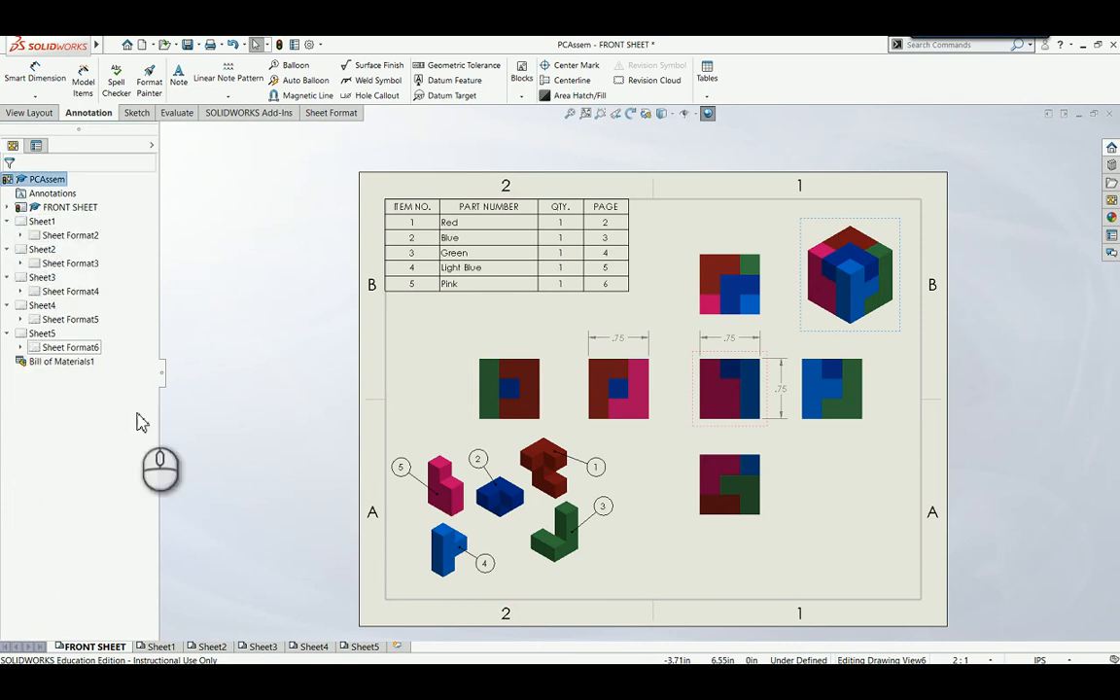
pyautogui.click(161, 647)
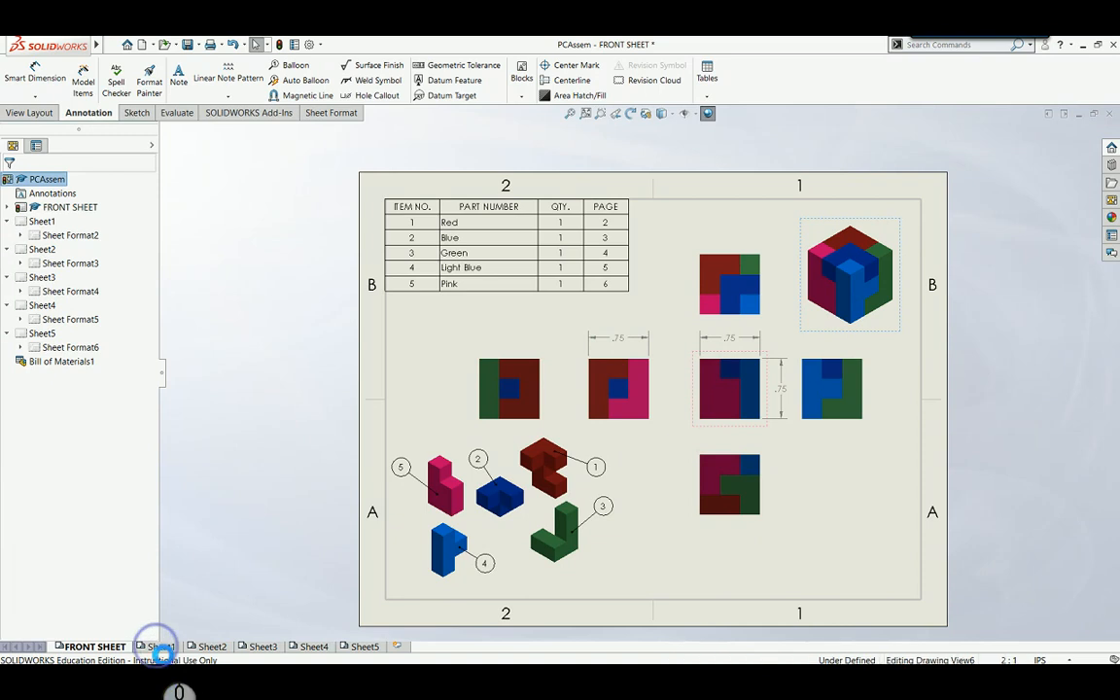
pyautogui.click(100, 646)
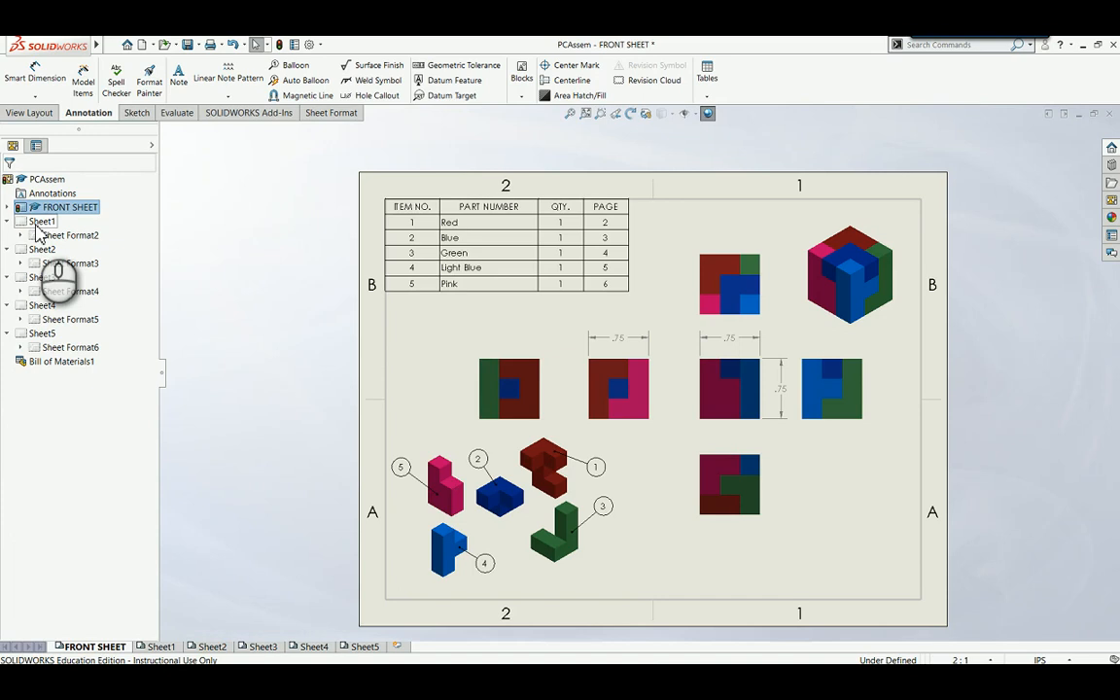
pyautogui.click(37, 226)
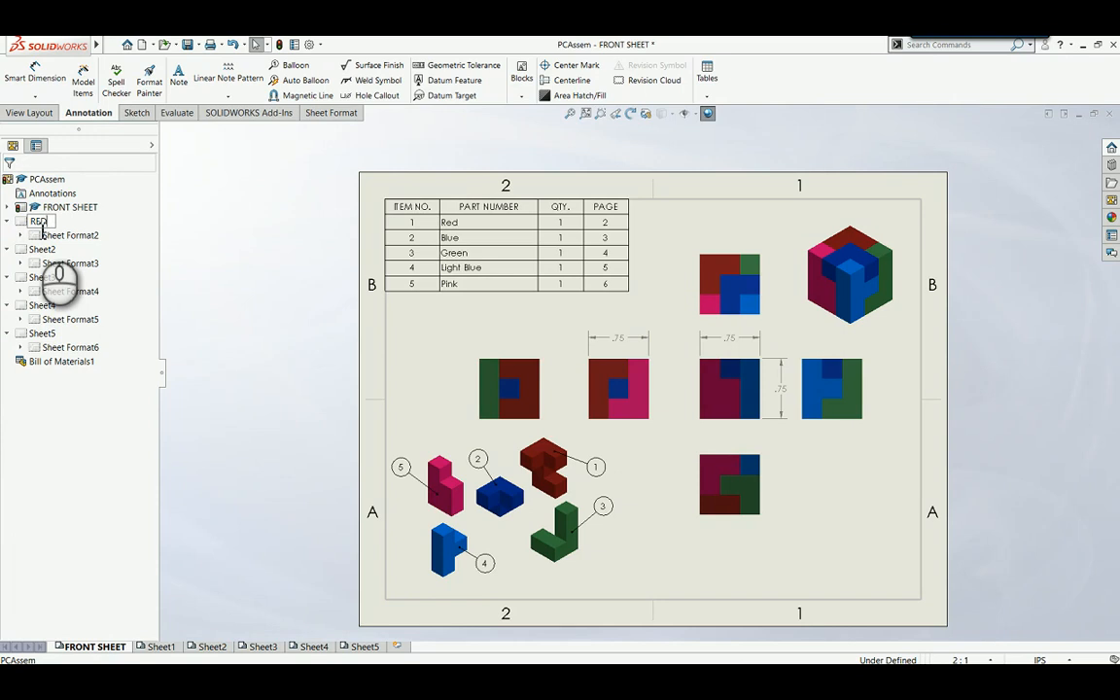
pyautogui.press('Return')
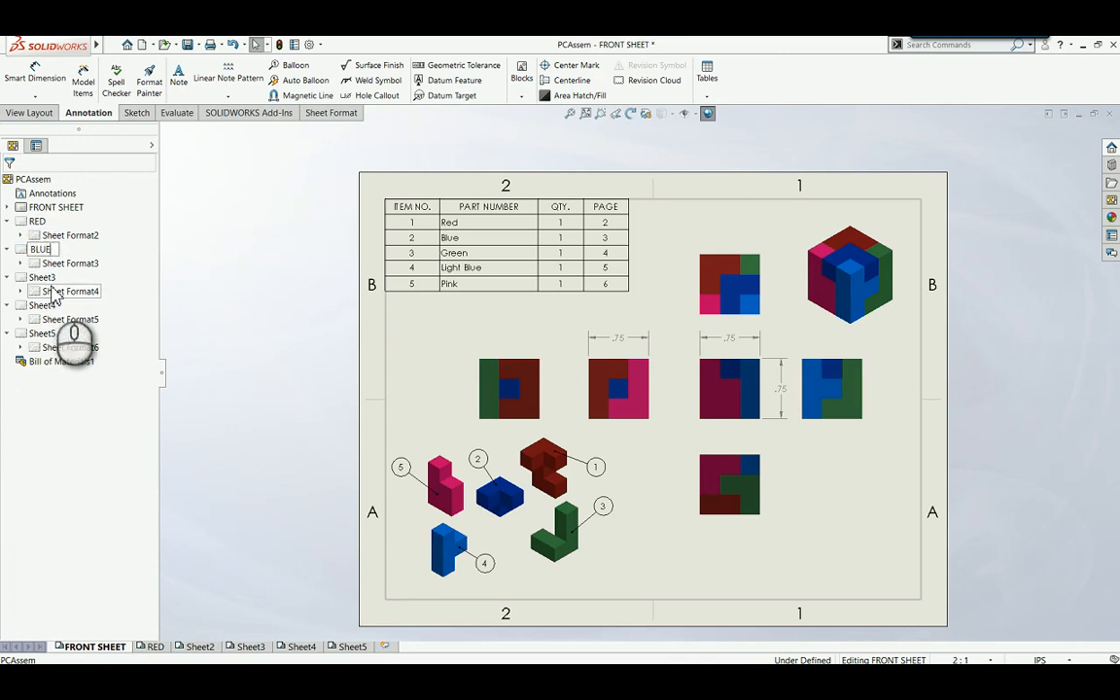
pyautogui.click(45, 279)
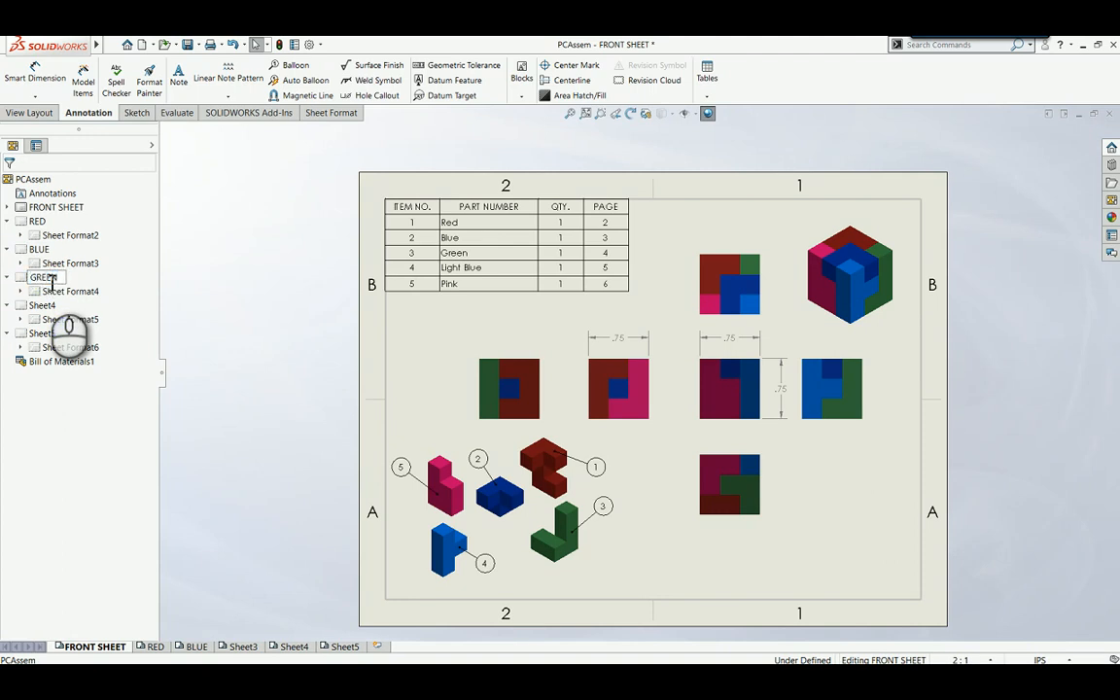
pyautogui.click(46, 306)
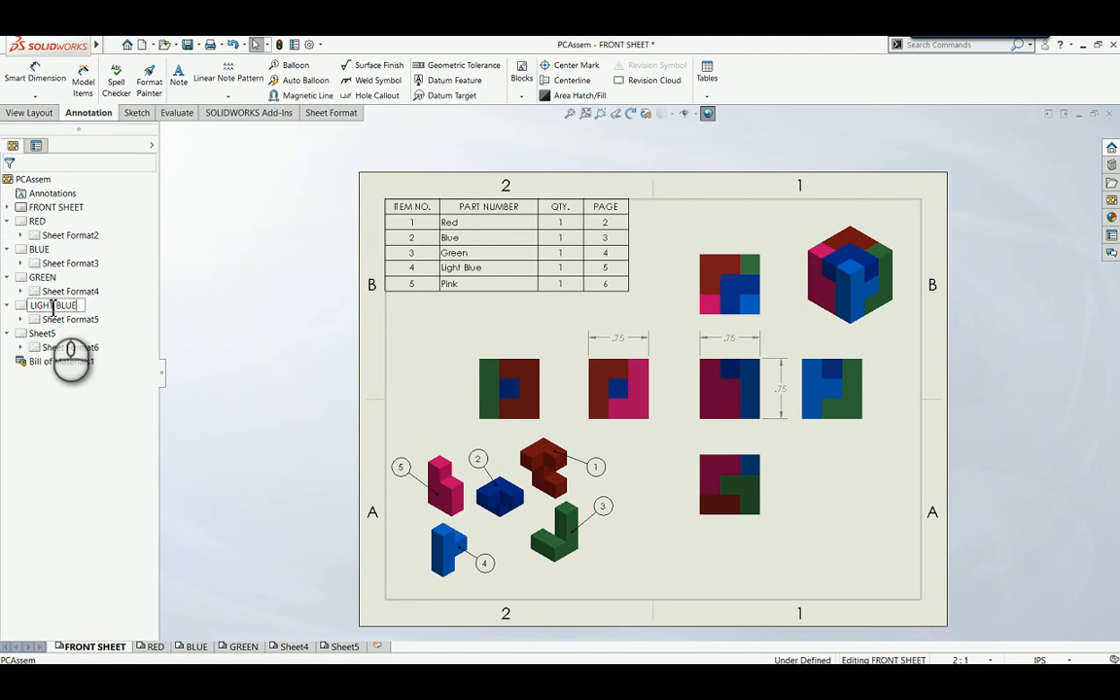
pyautogui.click(40, 334)
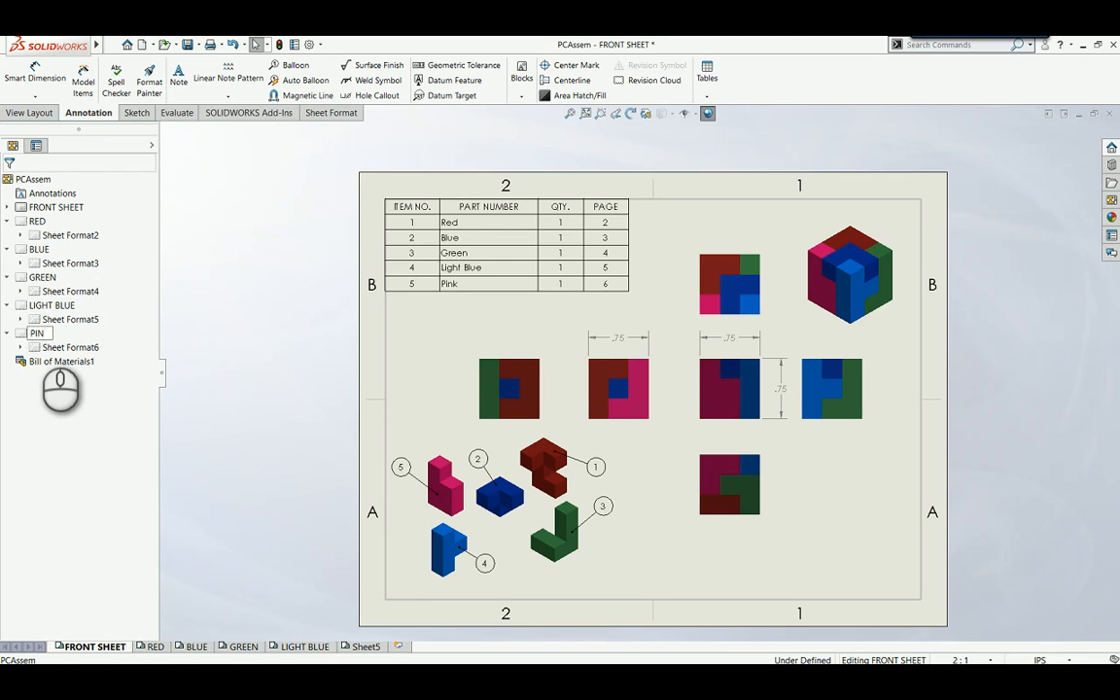
pyautogui.click(228, 332)
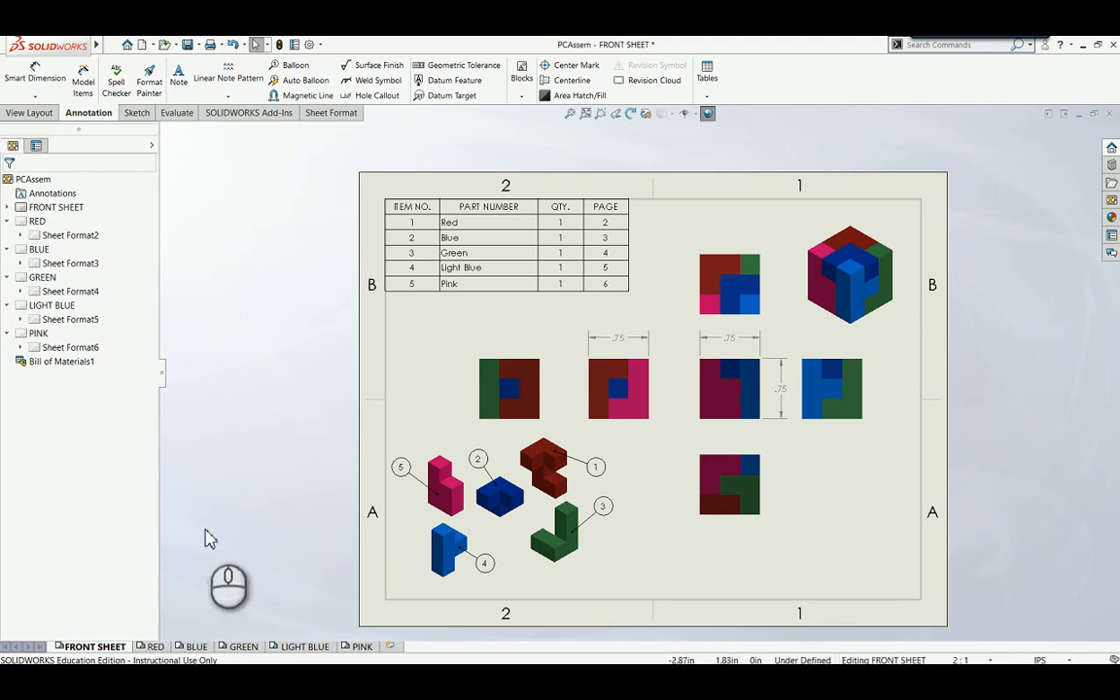
# Step: On the RED sheet, insert a front model view of the Red part with hidden lines visible in the lower-left area
pyautogui.click(153, 646)
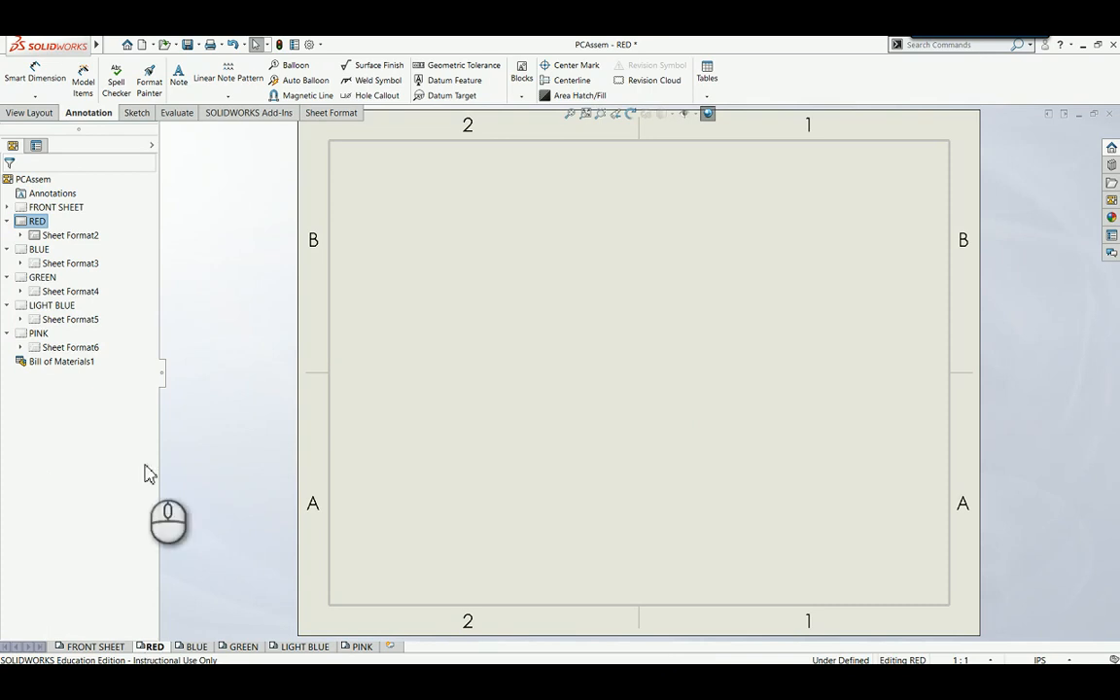
pyautogui.click(27, 114)
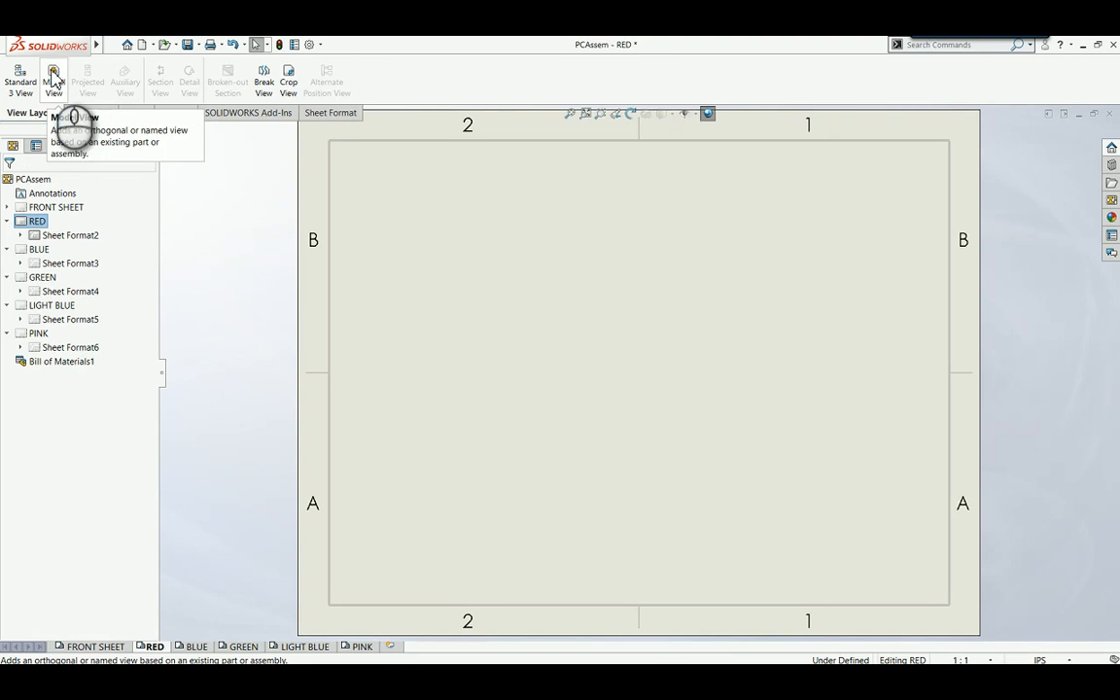
pyautogui.click(53, 78)
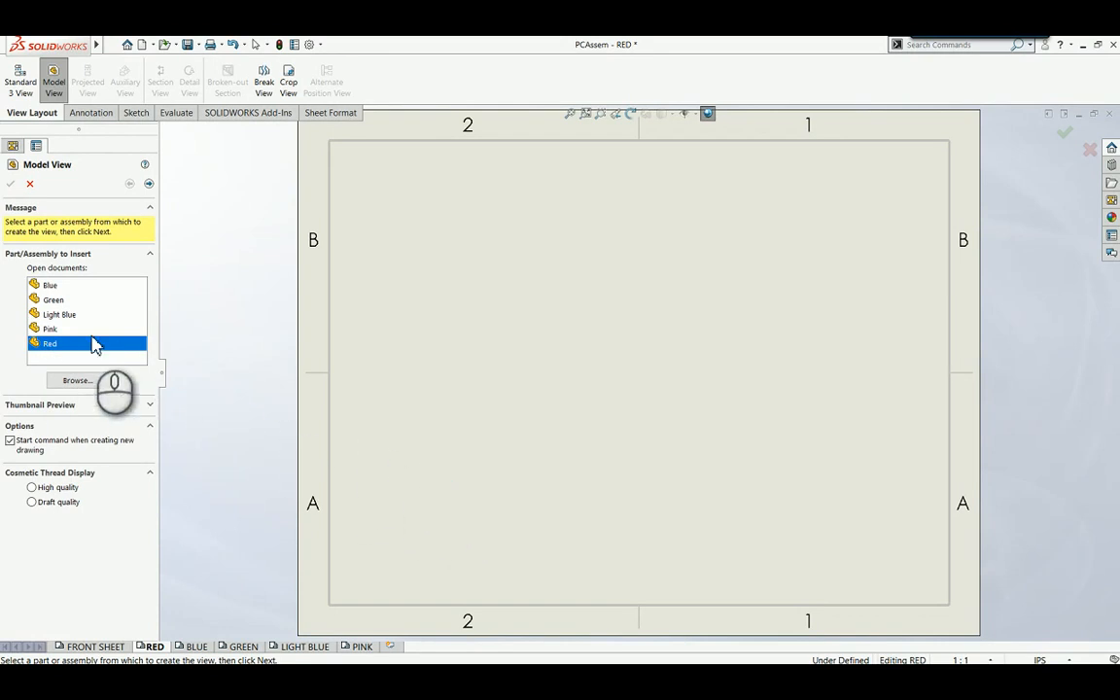
pyautogui.click(150, 404)
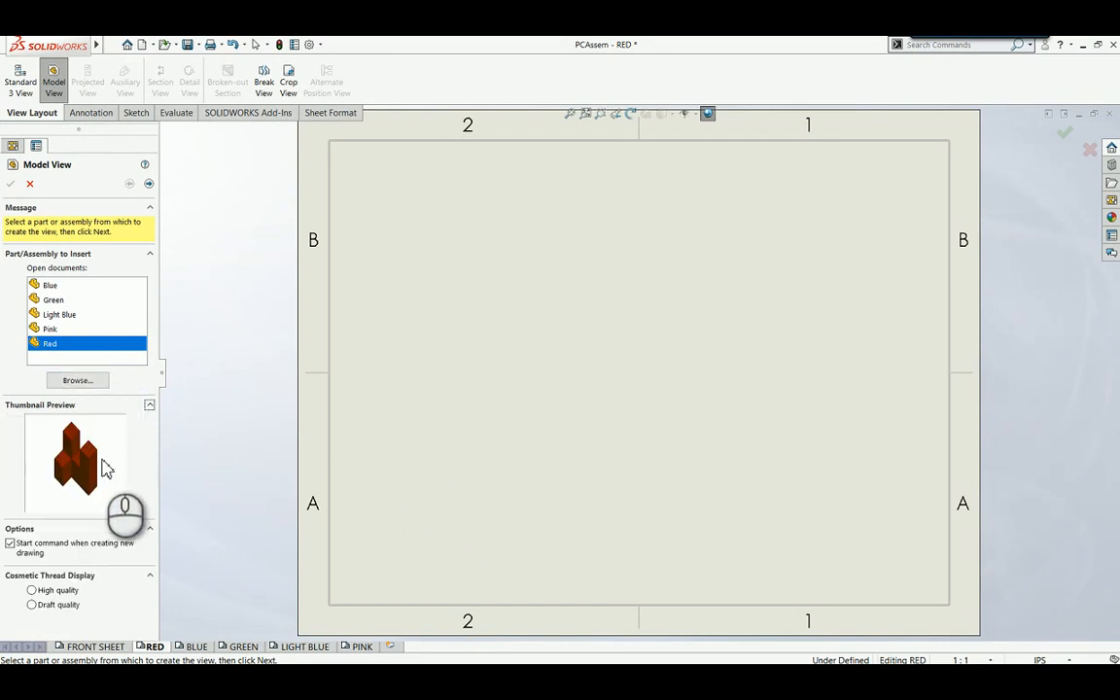
pyautogui.click(150, 404)
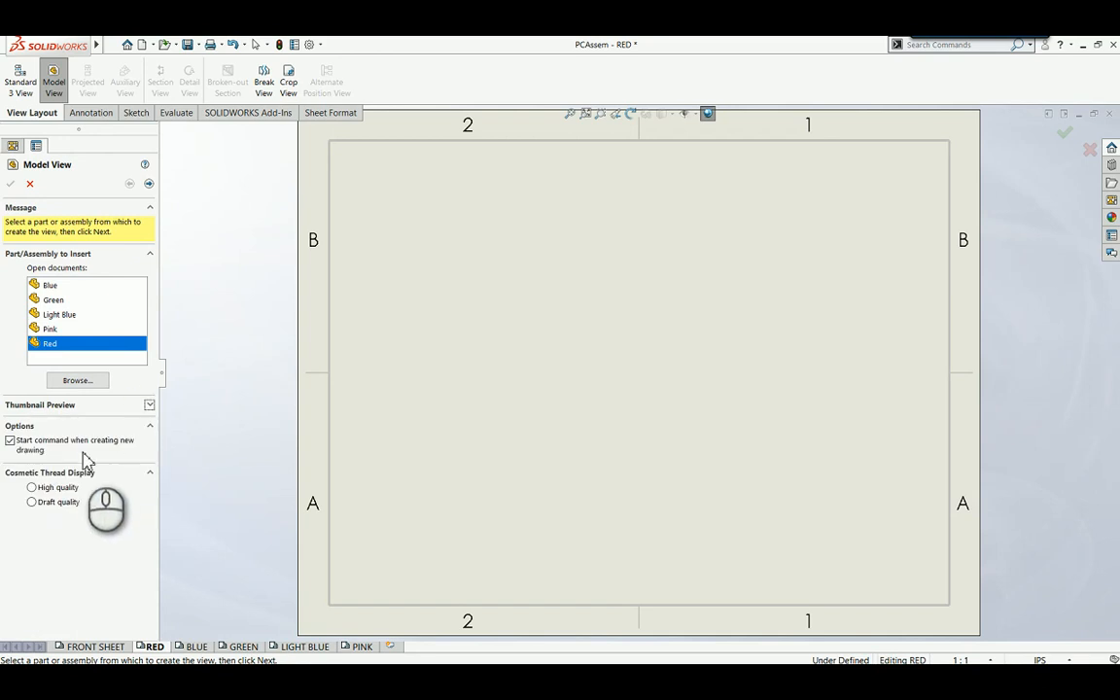
pyautogui.doubleClick(59, 348)
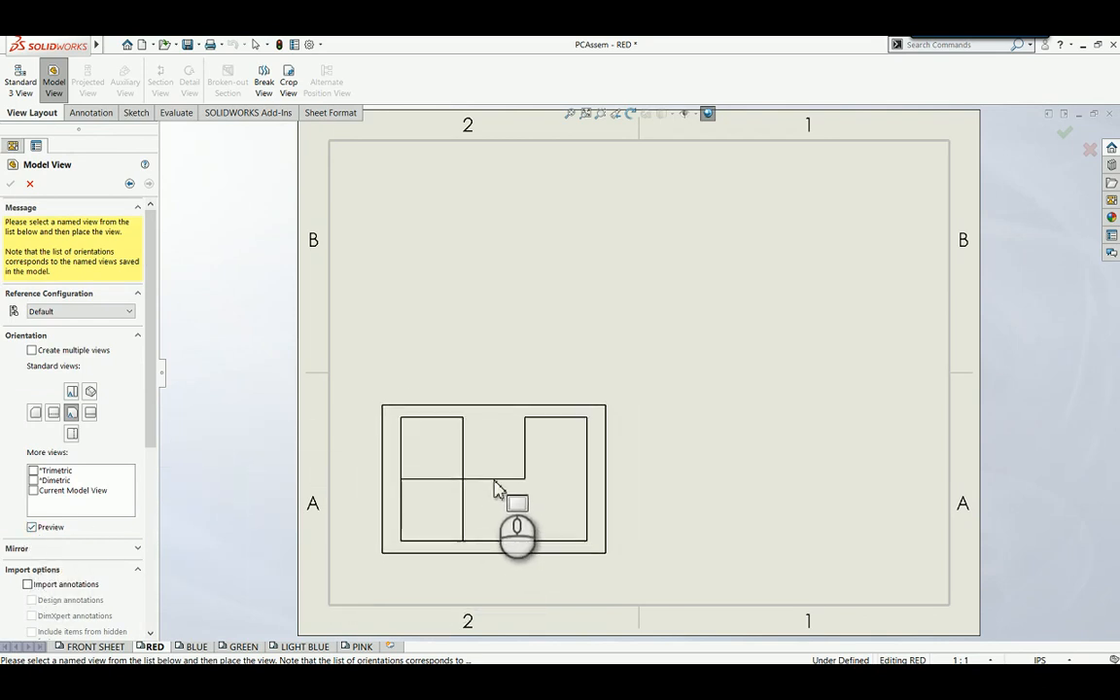
pyautogui.click(91, 393)
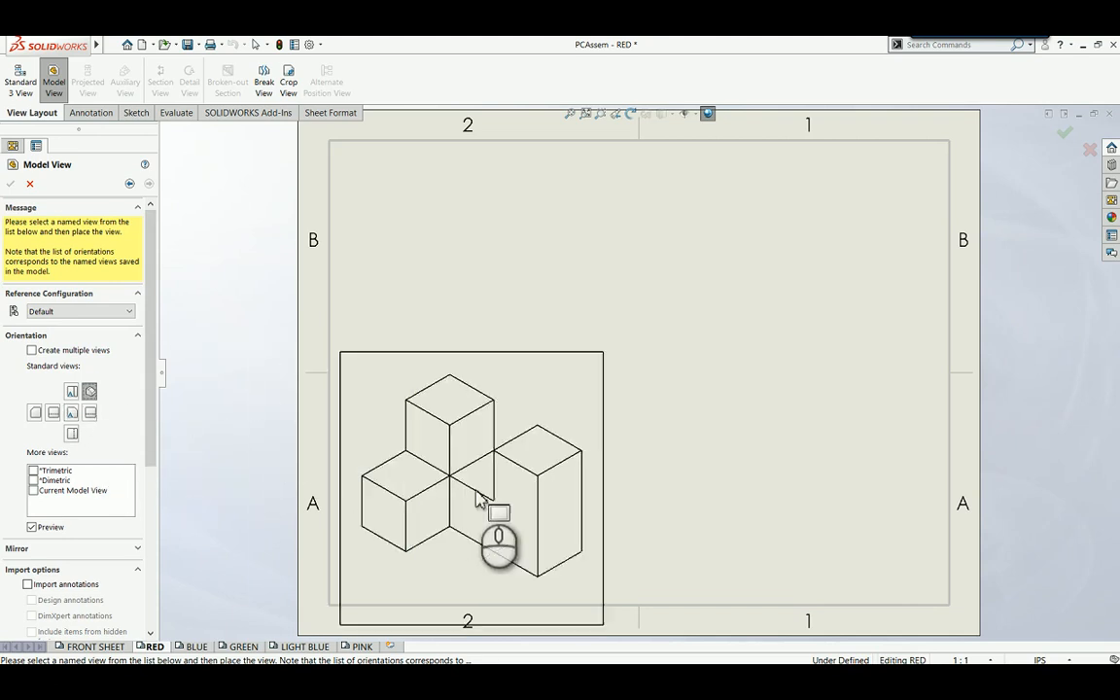
pyautogui.click(71, 413)
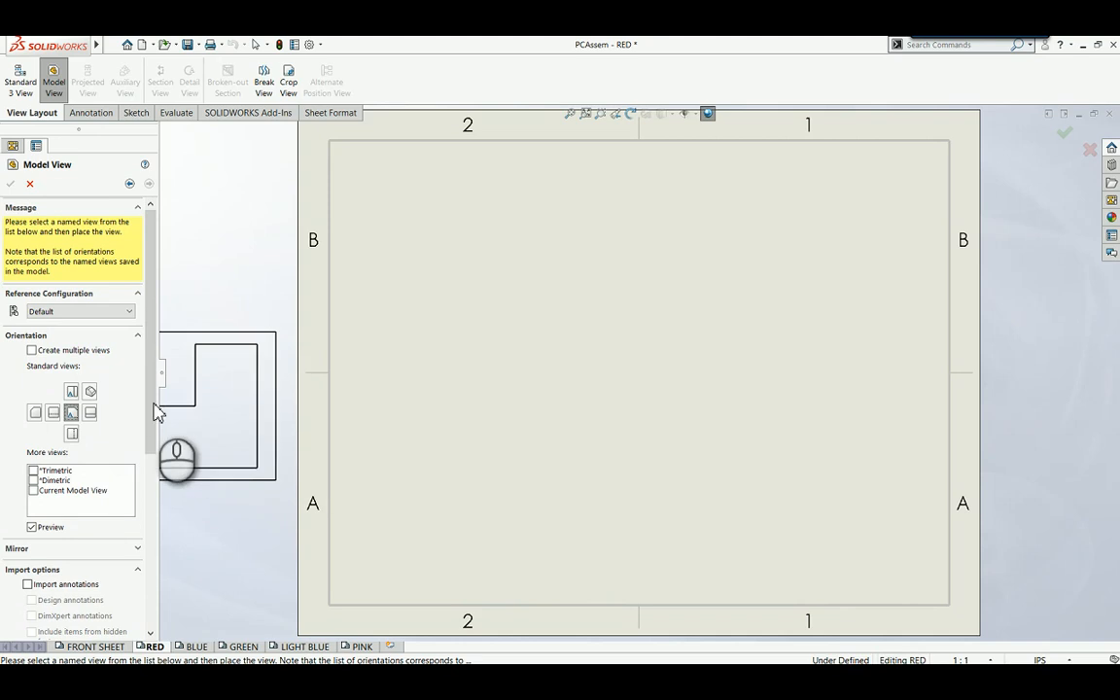
pyautogui.moveTo(148, 410); pyautogui.dragTo(162, 550)
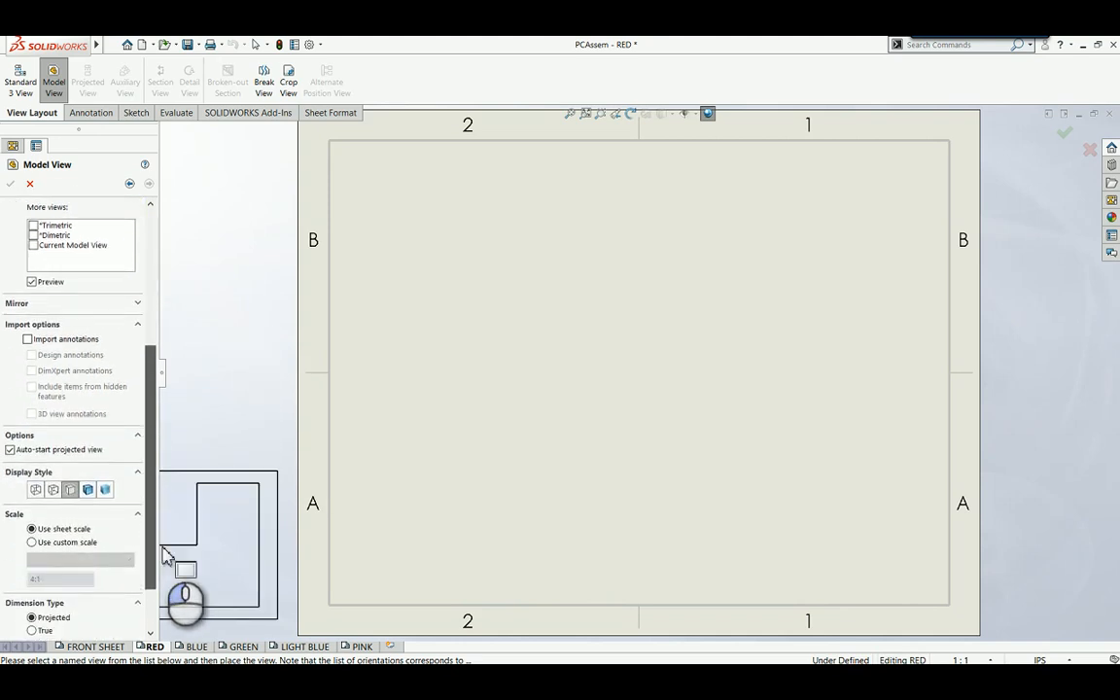
pyautogui.click(51, 491)
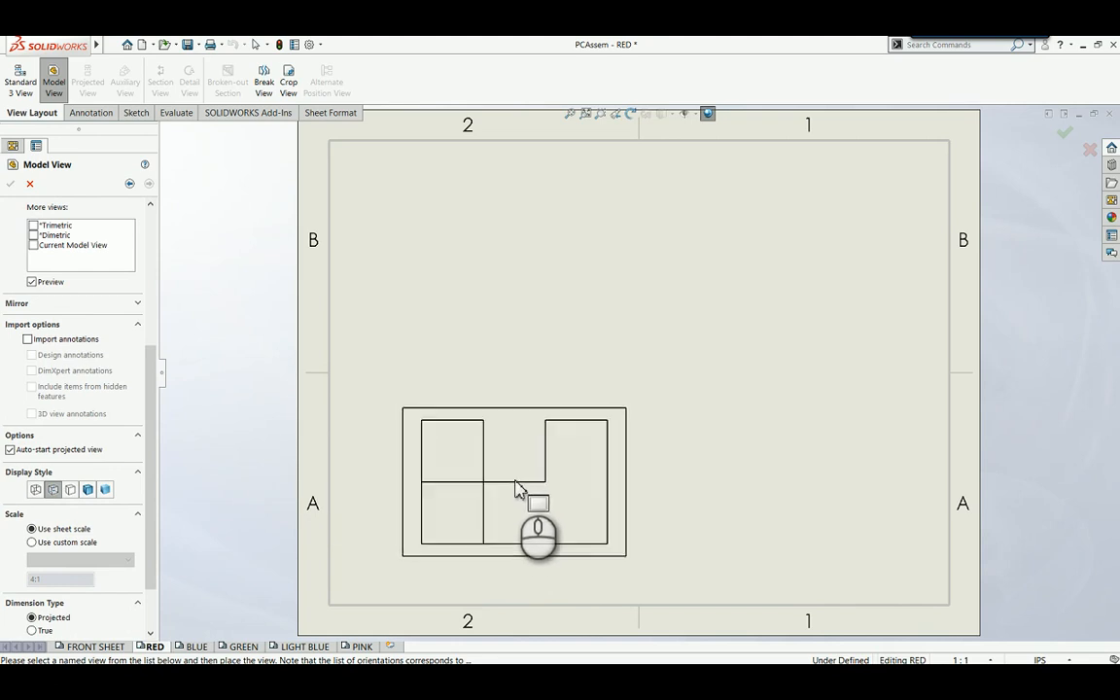
pyautogui.click(515, 481)
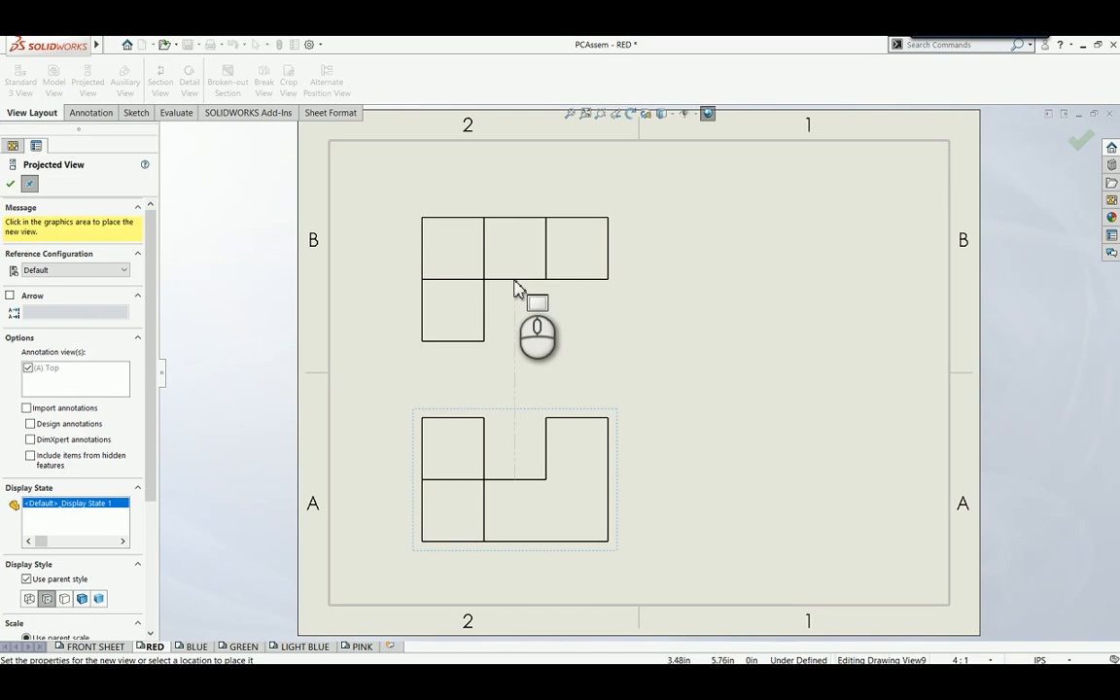
# Step: Project a top view above the front view and an isometric view toward the sheet's upper-right corner
pyautogui.click(512, 285)
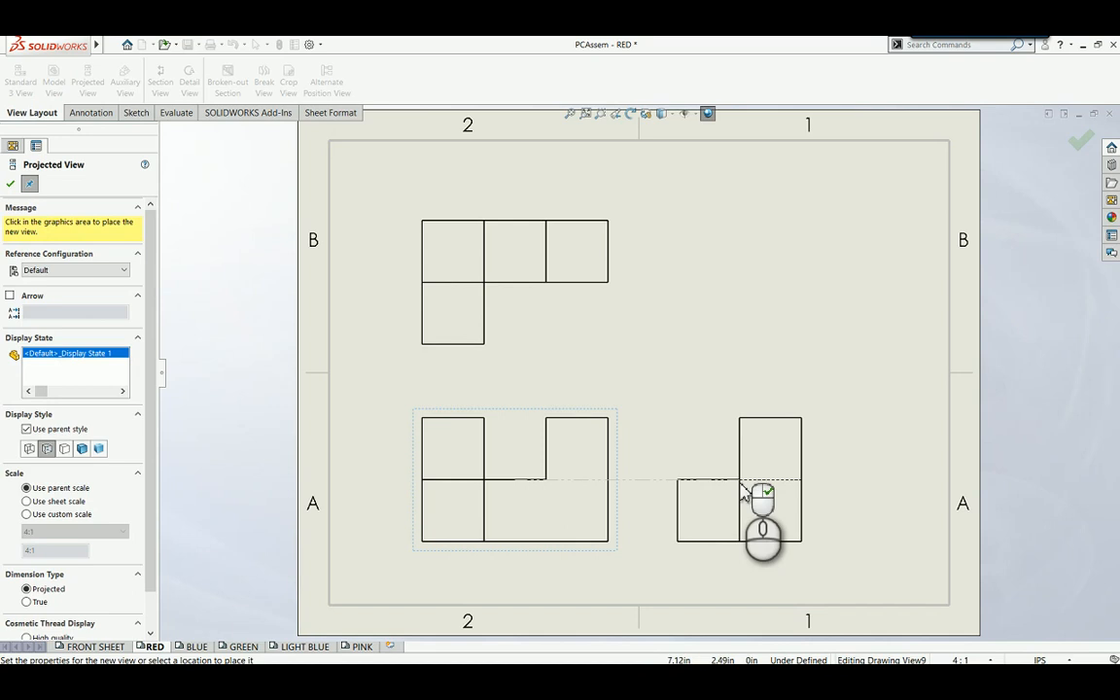
pyautogui.click(877, 337)
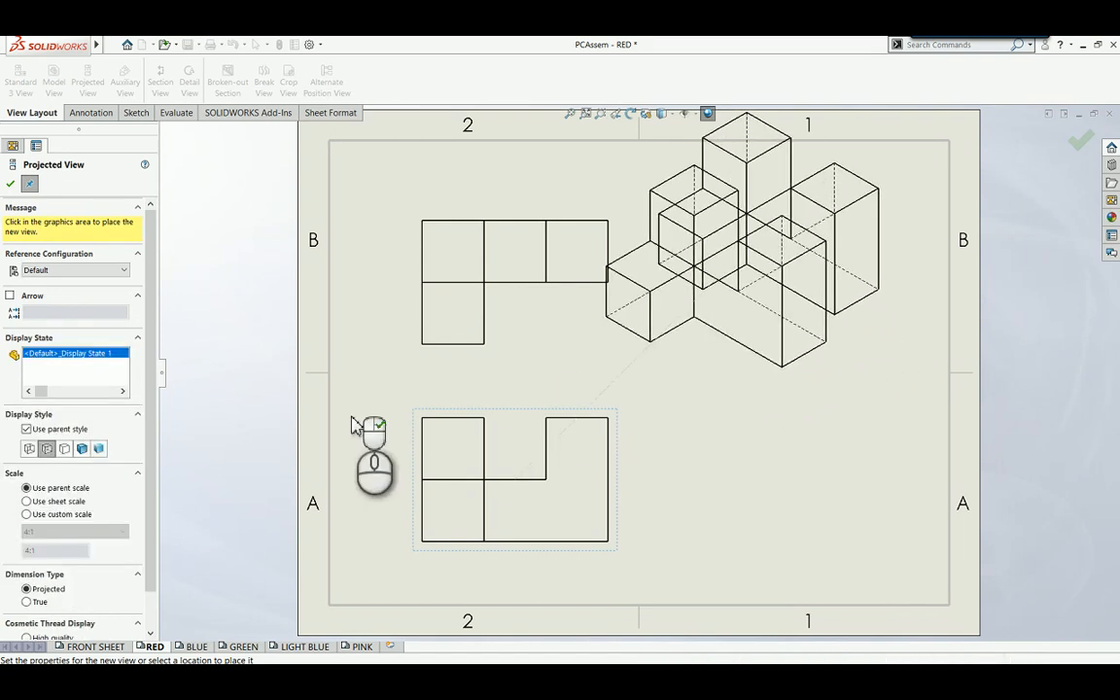
pyautogui.rightClick(508, 355)
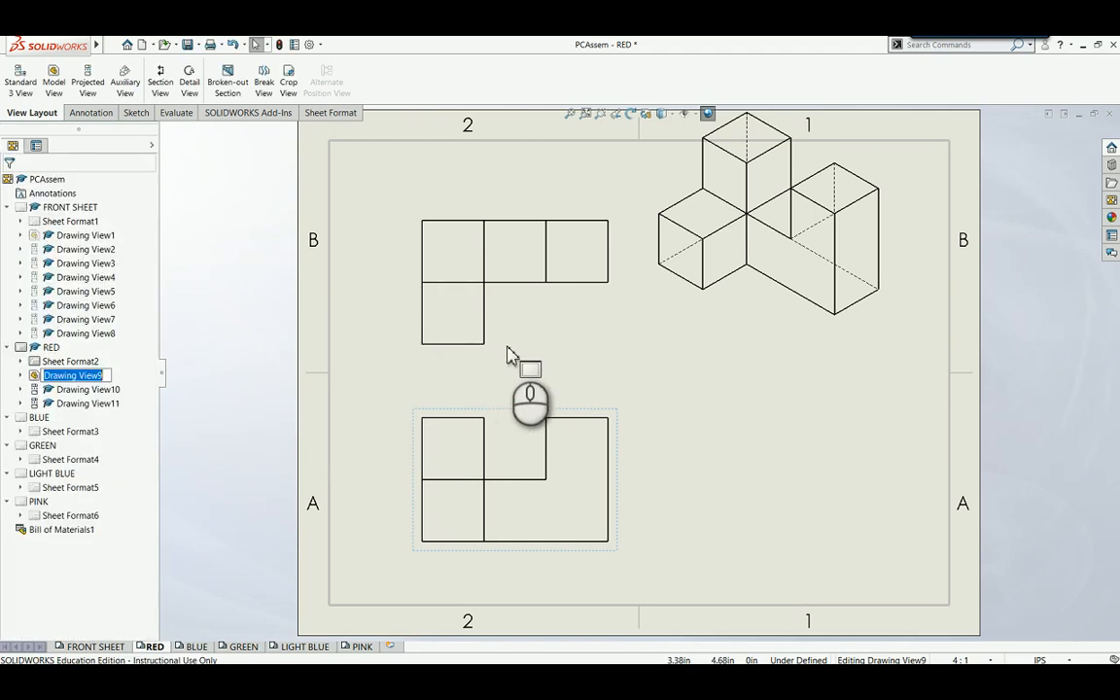
# Step: Move the isometric view down and right so it fits inside the border, and display it shaded with edges
pyautogui.moveTo(761, 361); pyautogui.dragTo(793, 408)
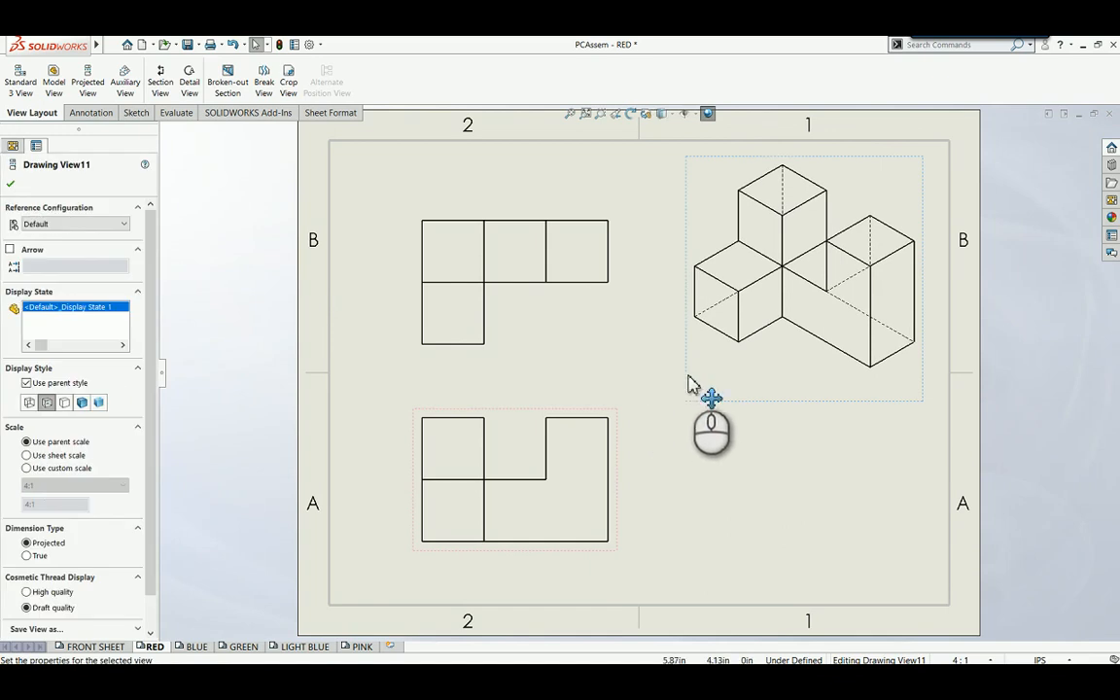
pyautogui.click(83, 404)
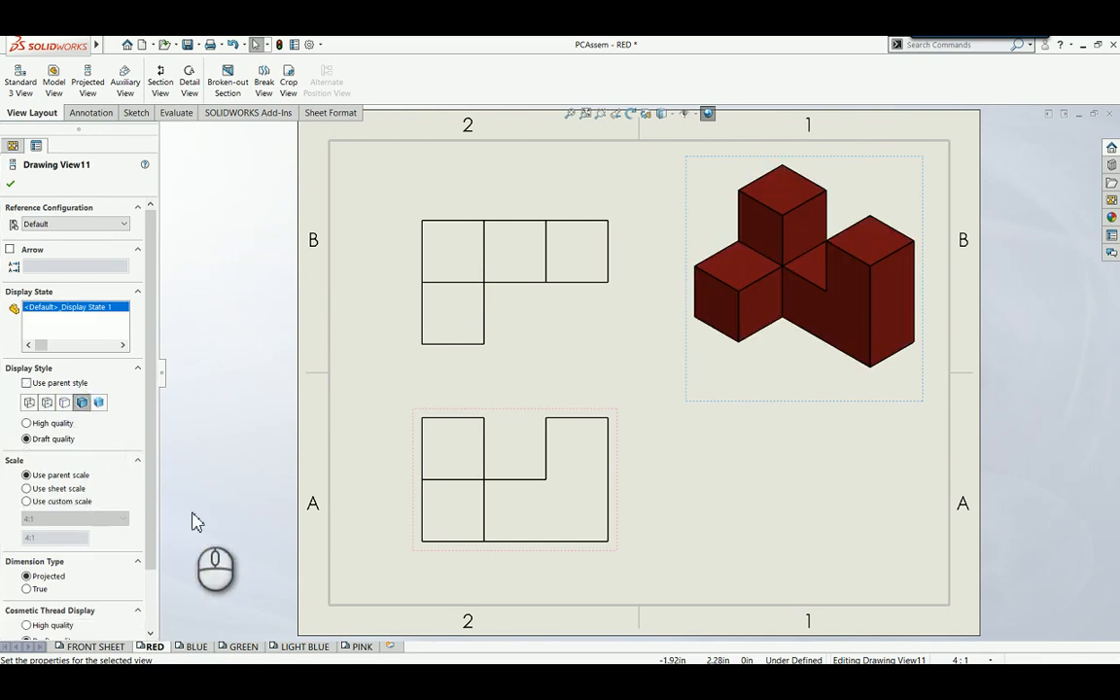
pyautogui.click(764, 541)
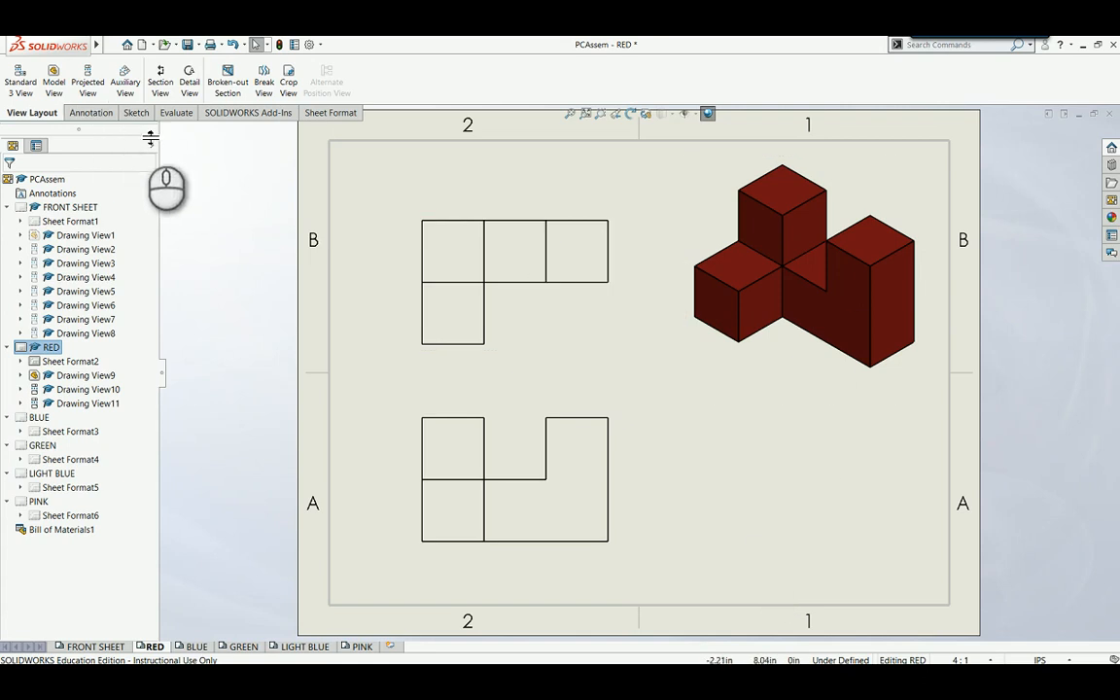
# Step: Dimension the depth of the top view's three-block row, placed to the right of that view
pyautogui.click(92, 114)
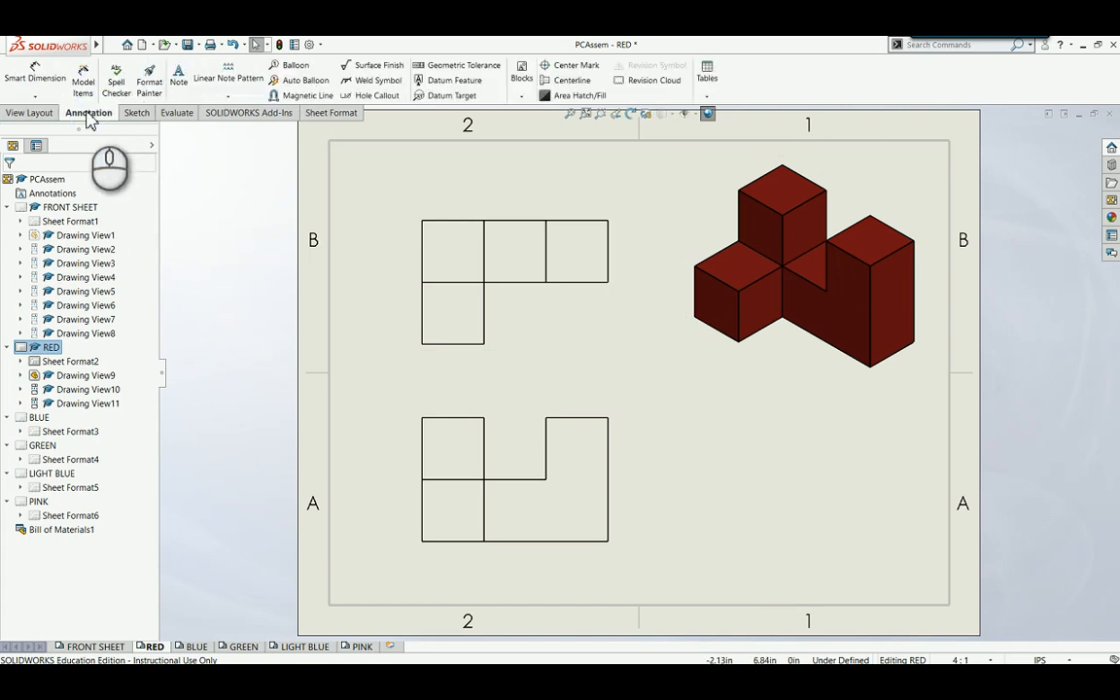
pyautogui.click(34, 76)
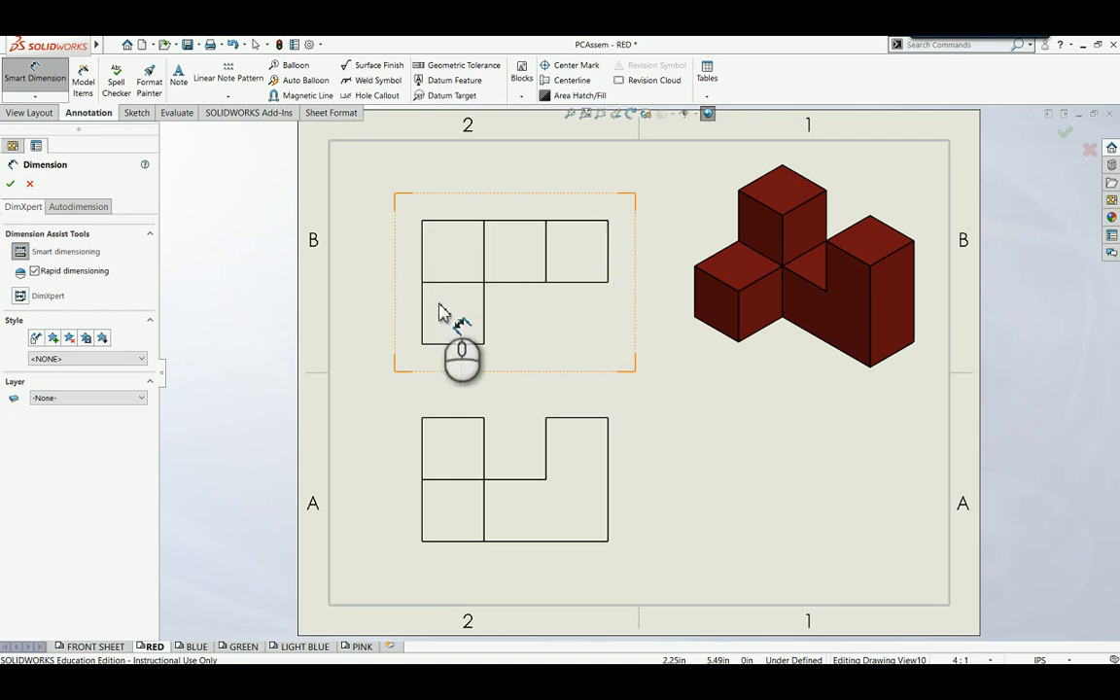
pyautogui.click(610, 267)
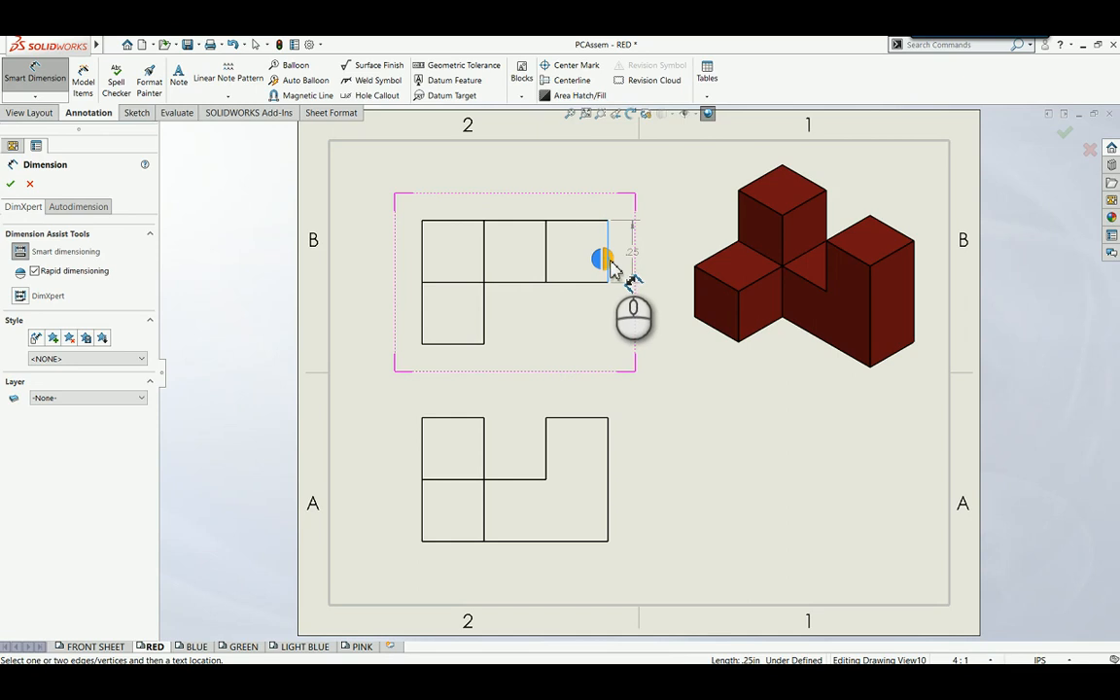
pyautogui.click(613, 269)
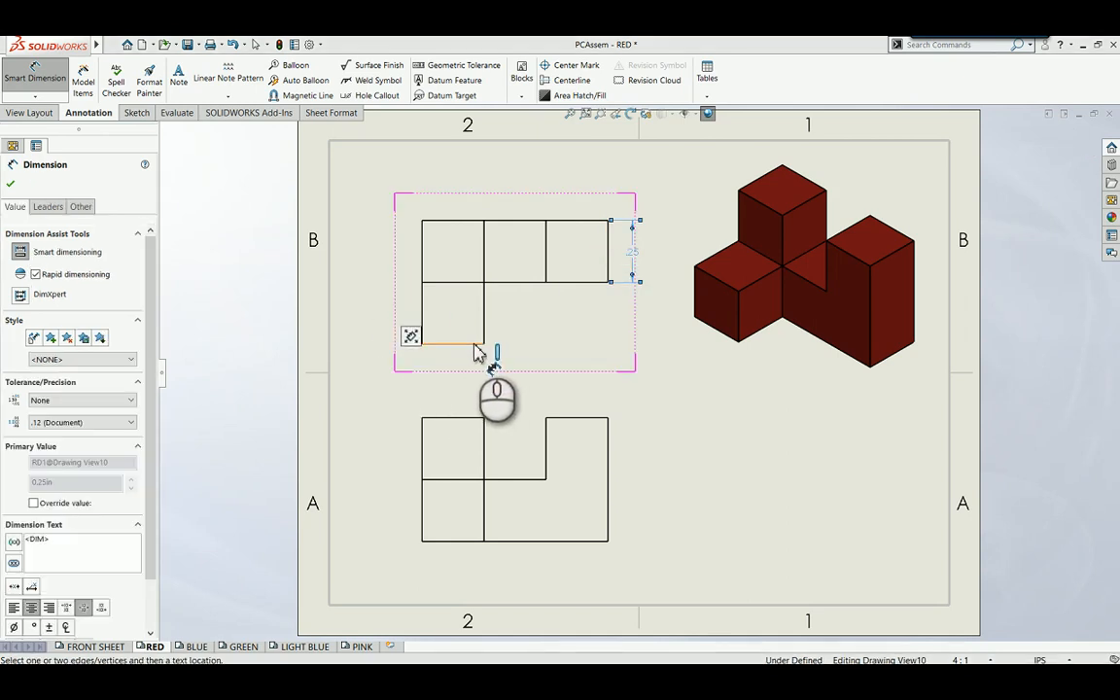
# Step: Dimension the top view's overall depth outside the row's depth dimension, and shift its text slightly down along the dimension line
pyautogui.click(474, 343)
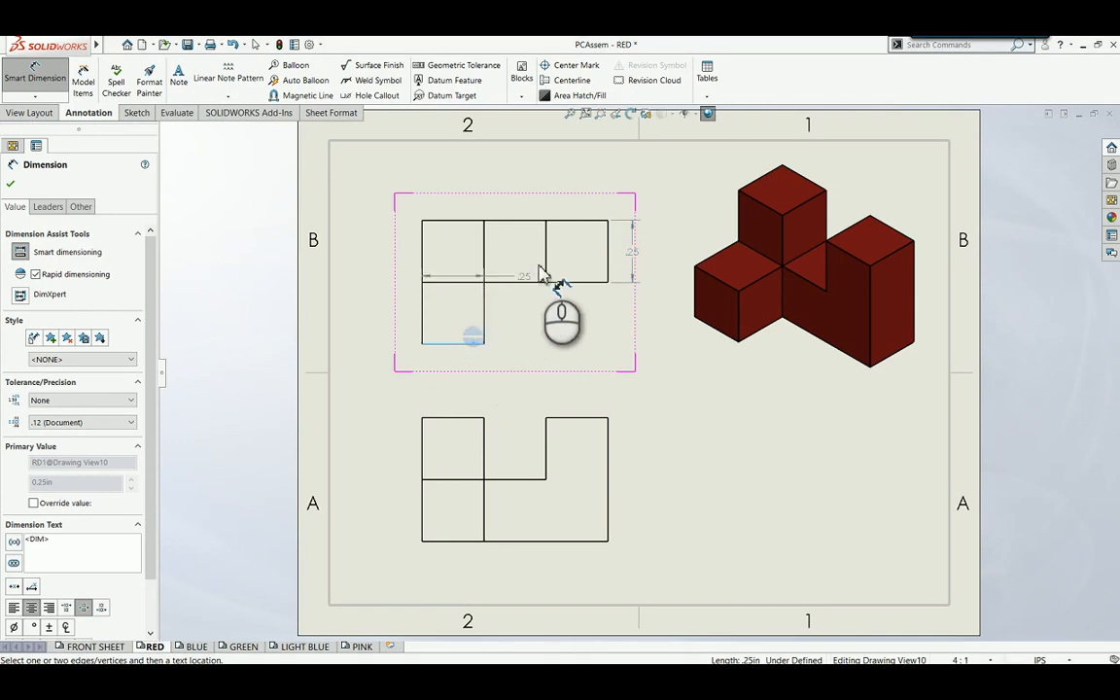
pyautogui.click(591, 223)
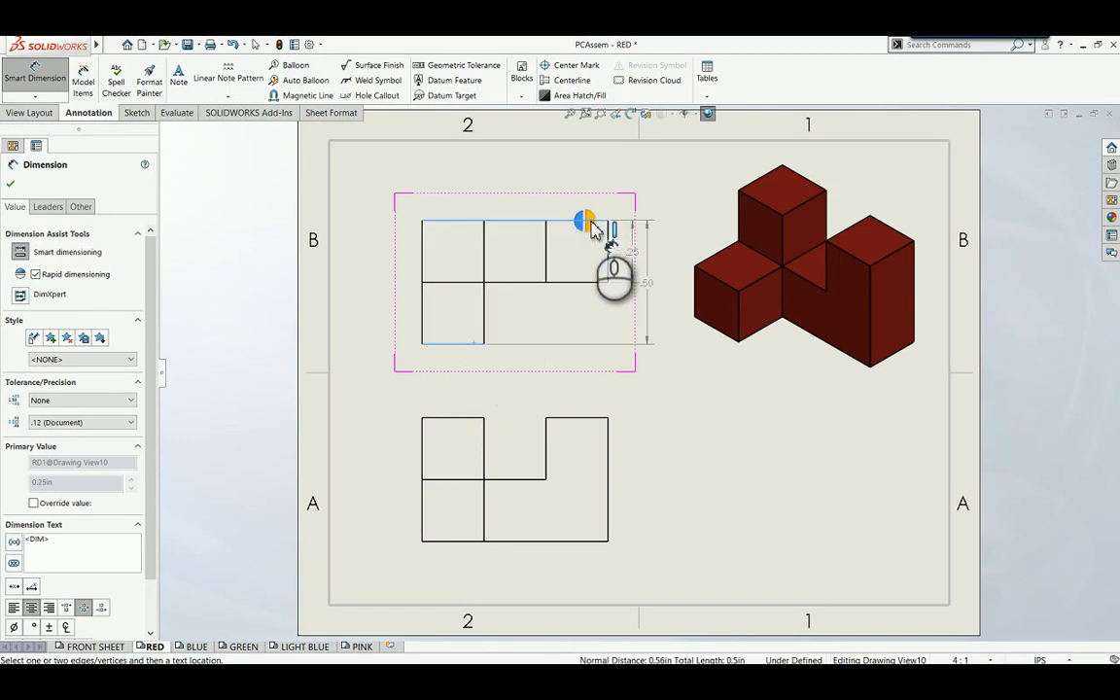
pyautogui.click(646, 203)
pyautogui.click(657, 191)
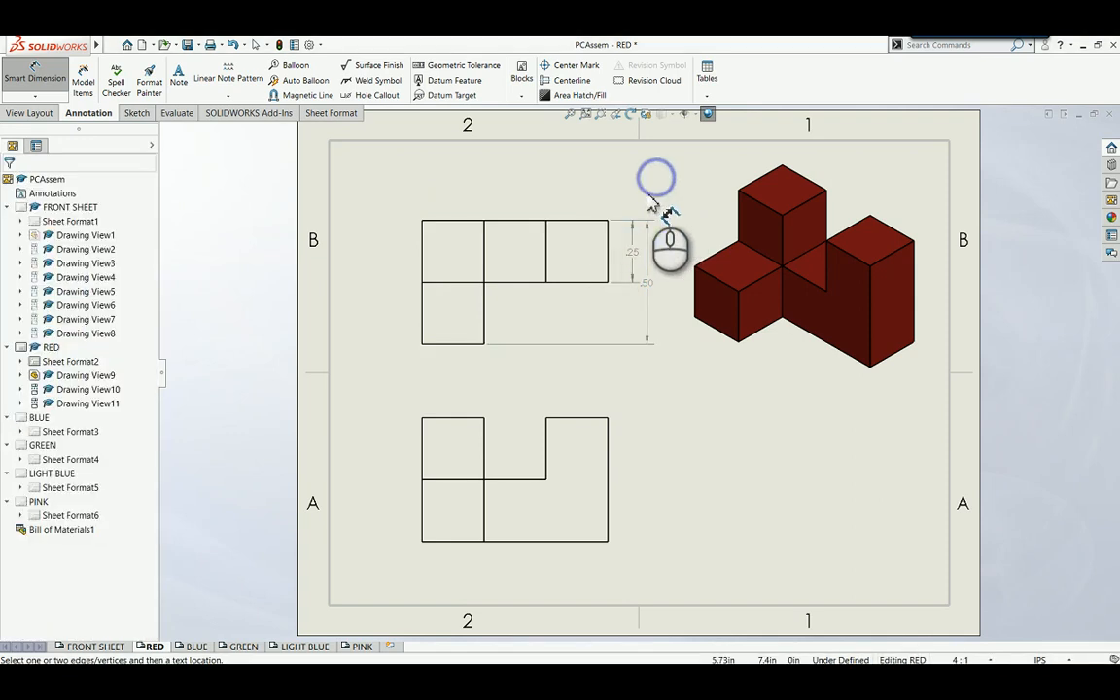
pyautogui.click(648, 284)
pyautogui.moveTo(651, 292)
pyautogui.mouseDown()
pyautogui.moveTo(651, 319)
pyautogui.moveTo(654, 292)
pyautogui.mouseUp()
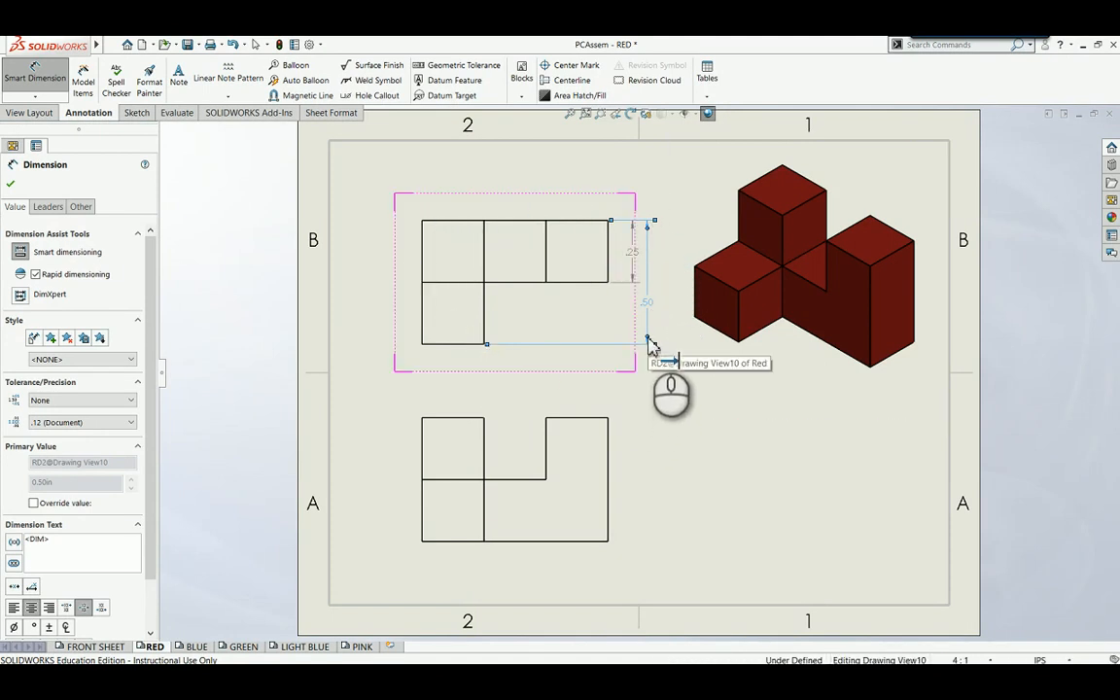
# Step: Dimension the widths of the two upright blocks in the front view, placing both dimensions in line above the view
pyautogui.click(474, 424)
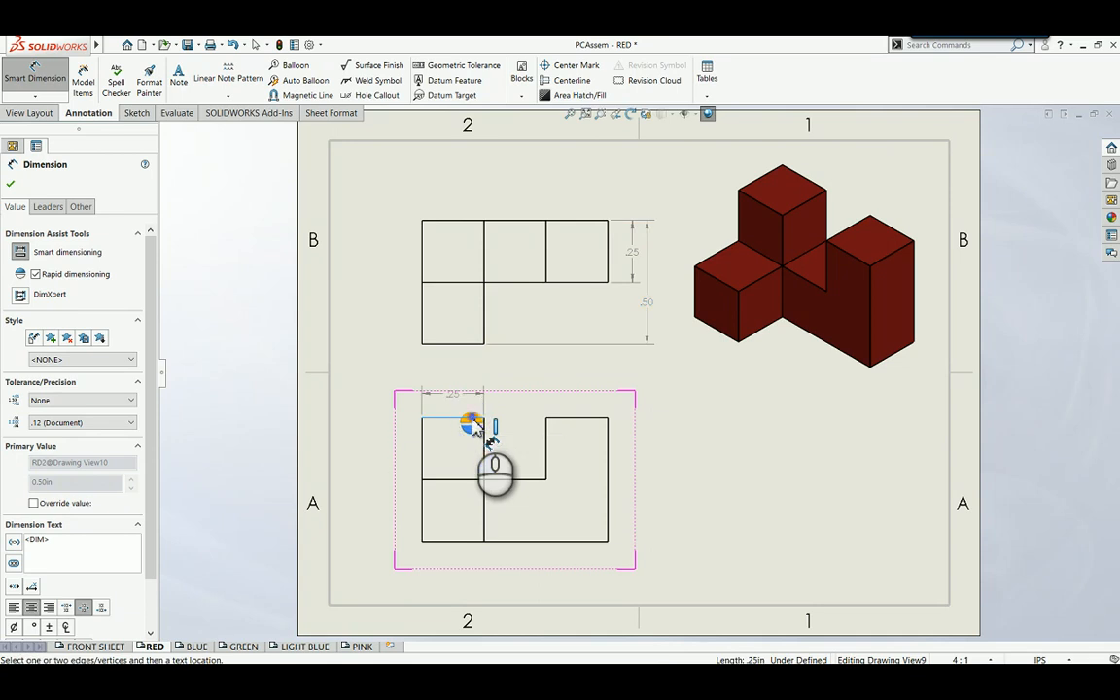
pyautogui.click(479, 413)
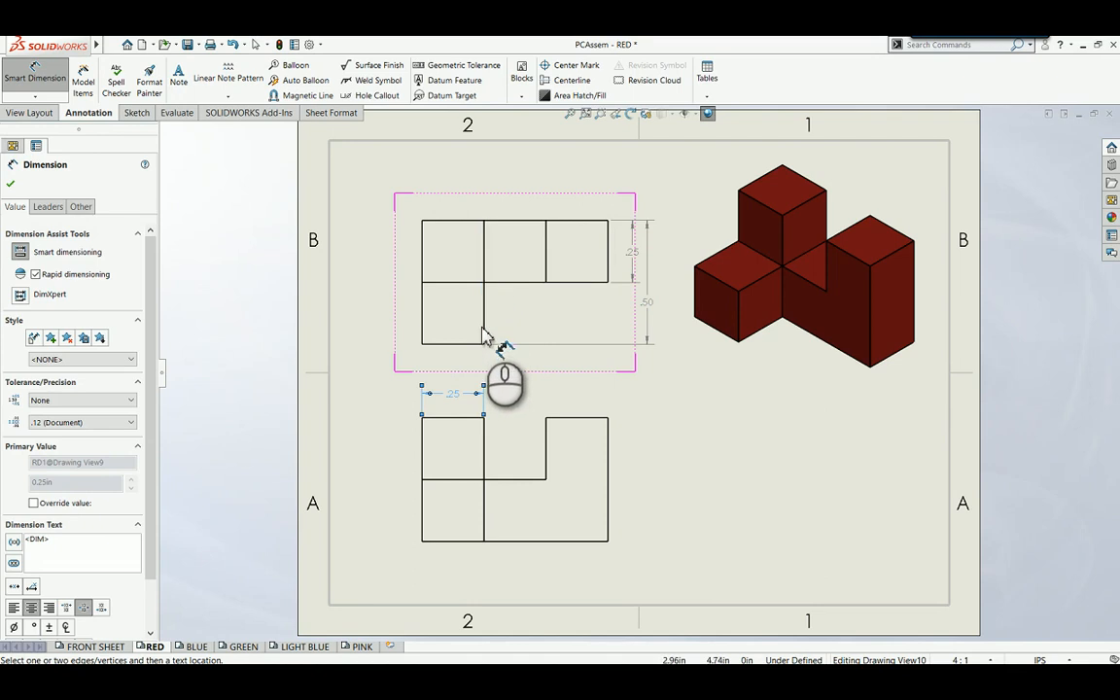
pyautogui.click(562, 421)
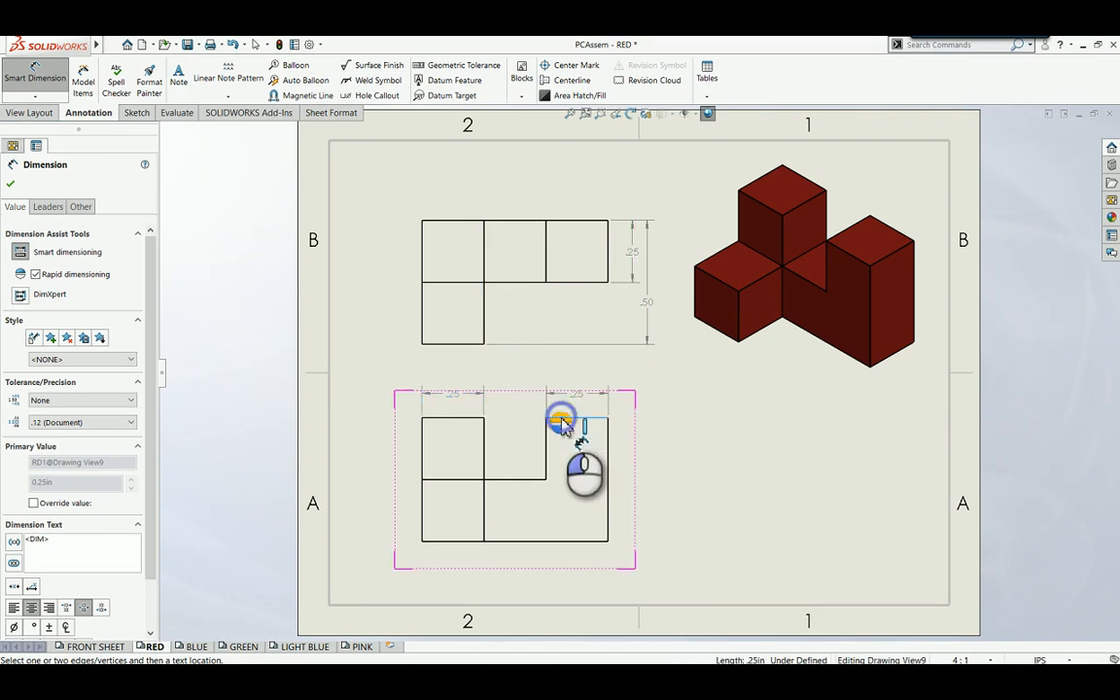
pyautogui.click(578, 391)
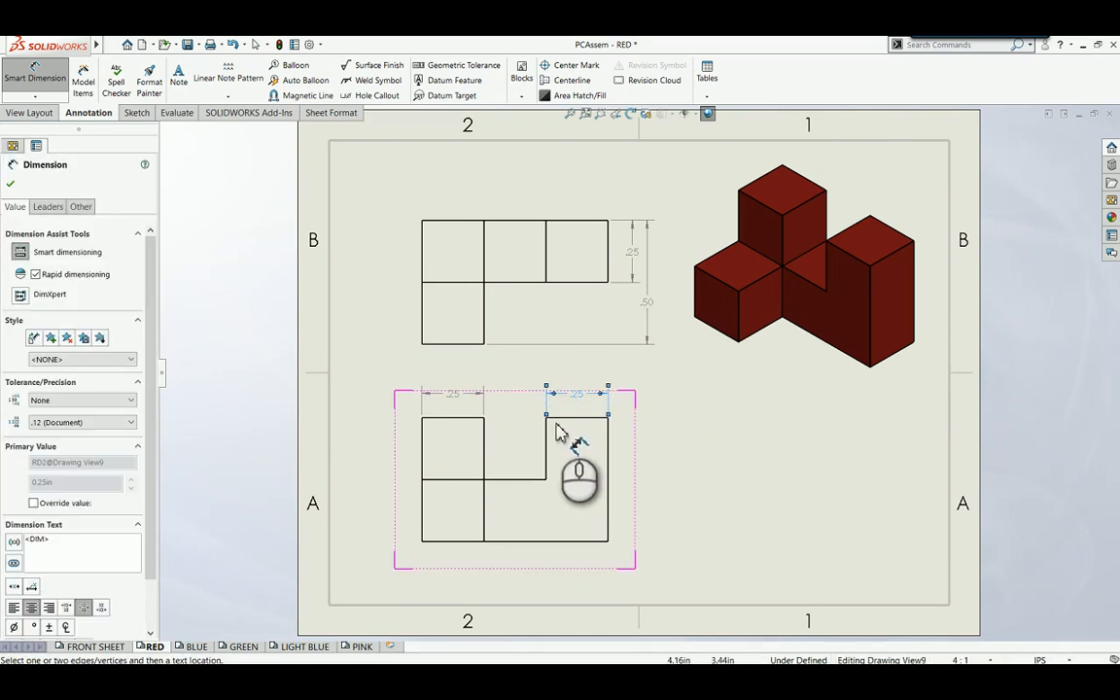
# Step: Dimension the front view's overall width between its outer vertical edges, placed above the two block width dimensions
pyautogui.click(422, 439)
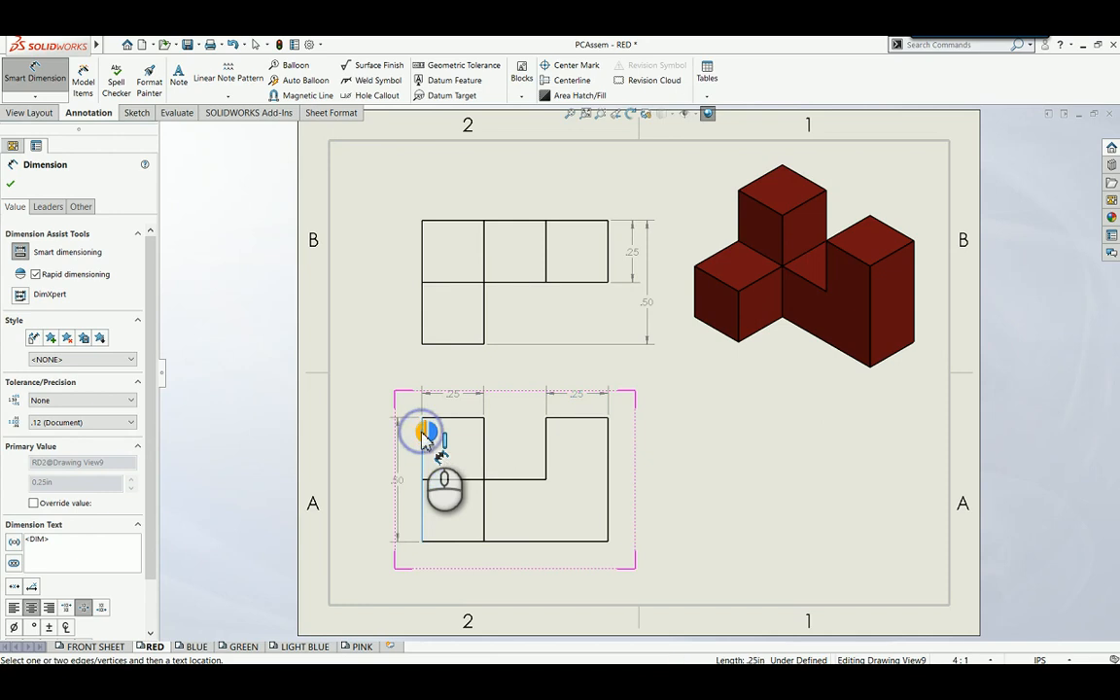
pyautogui.click(608, 443)
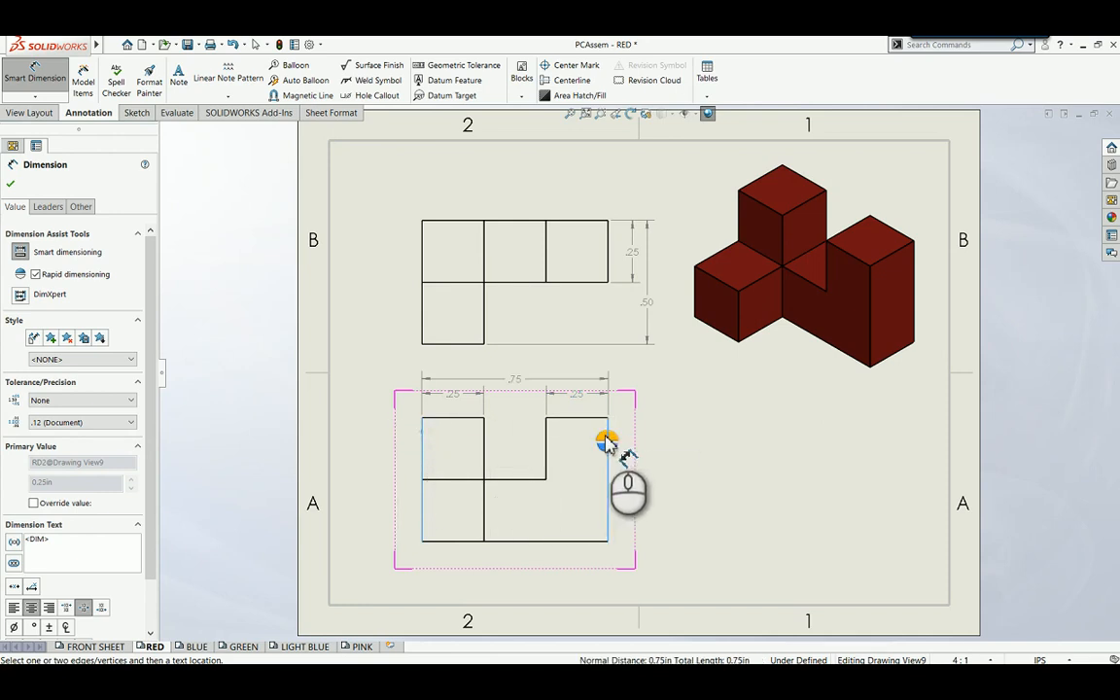
pyautogui.click(692, 459)
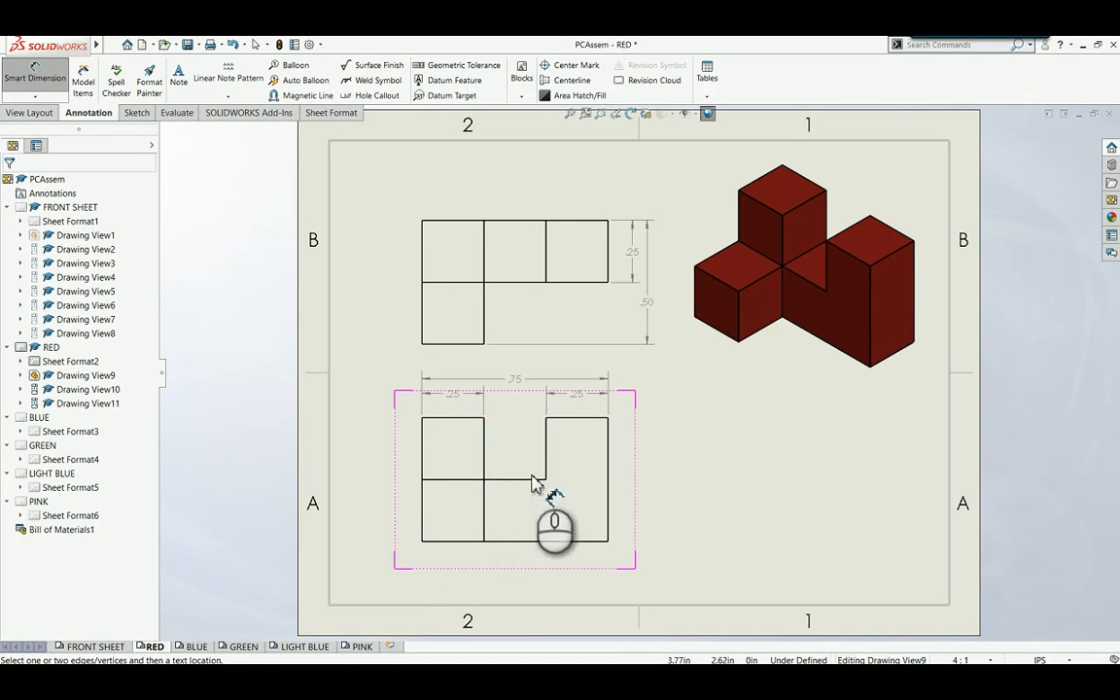
# Step: Dimension the front view's notch depth to the right of the view, and its overall height outside that dimension
pyautogui.click(583, 422)
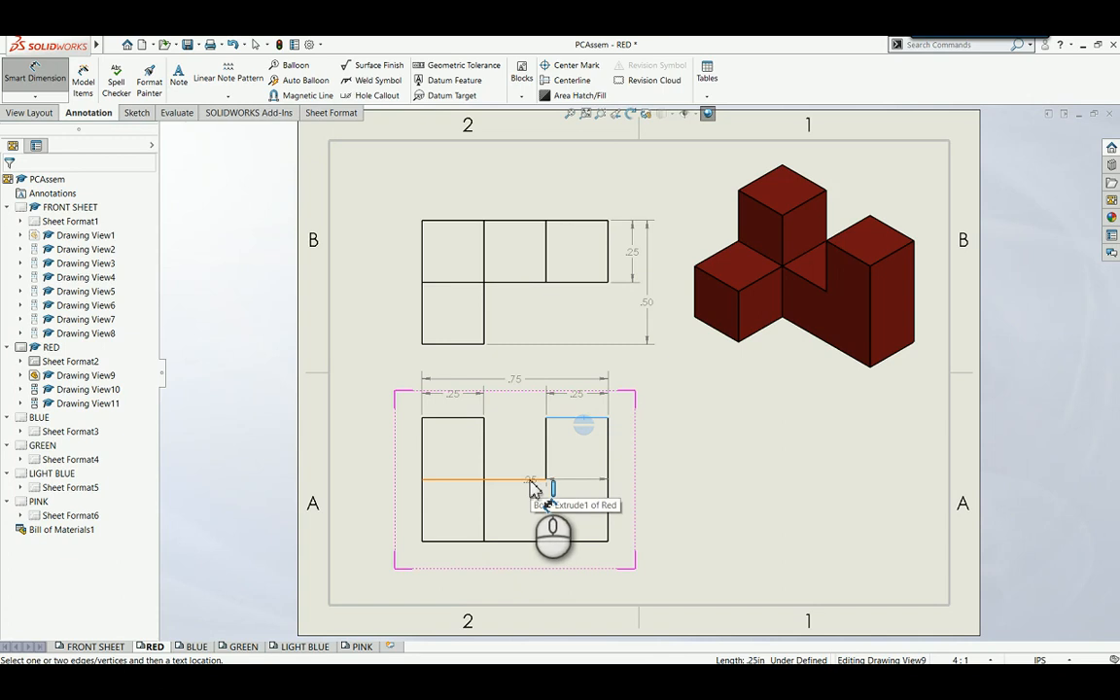
pyautogui.click(531, 480)
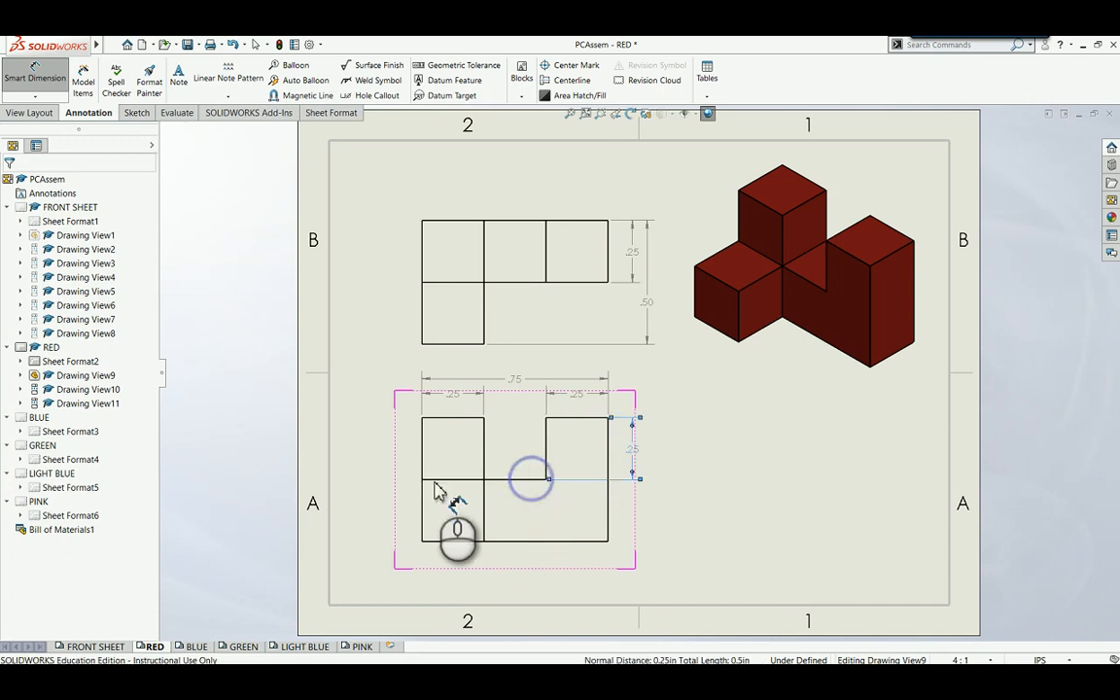
pyautogui.click(642, 447)
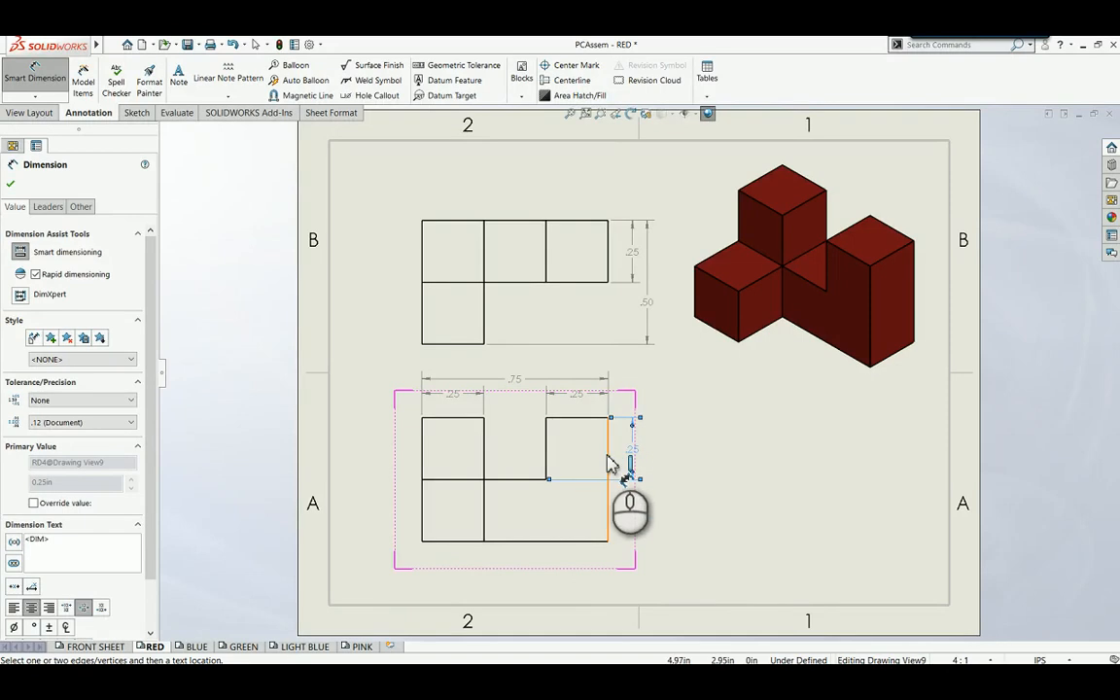
pyautogui.click(608, 463)
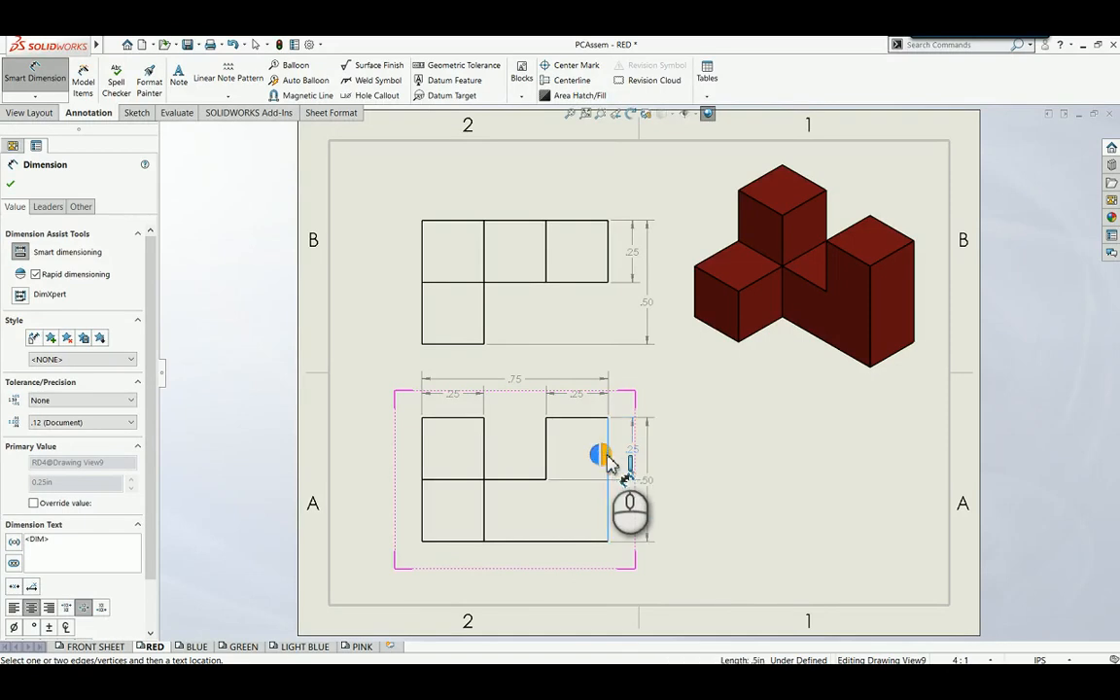
pyautogui.click(605, 456)
pyautogui.click(708, 470)
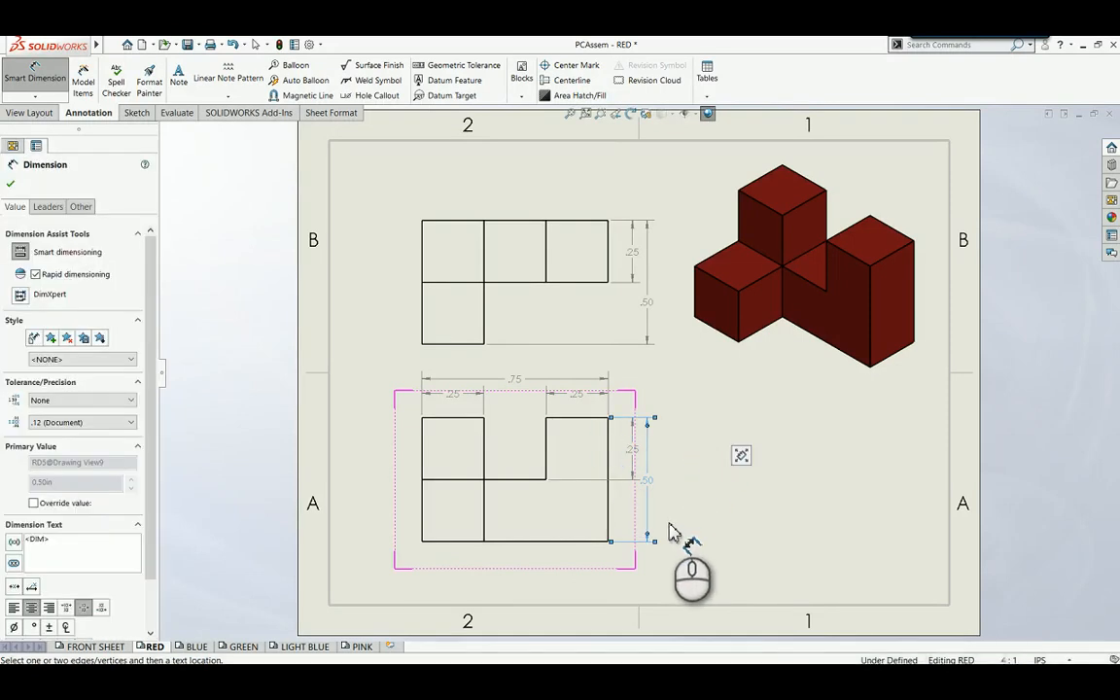
# Step: Shift the text of the front view's overall height dimension down along its dimension line, clear of the notch's extension line
pyautogui.scroll(-6, 666, 493)
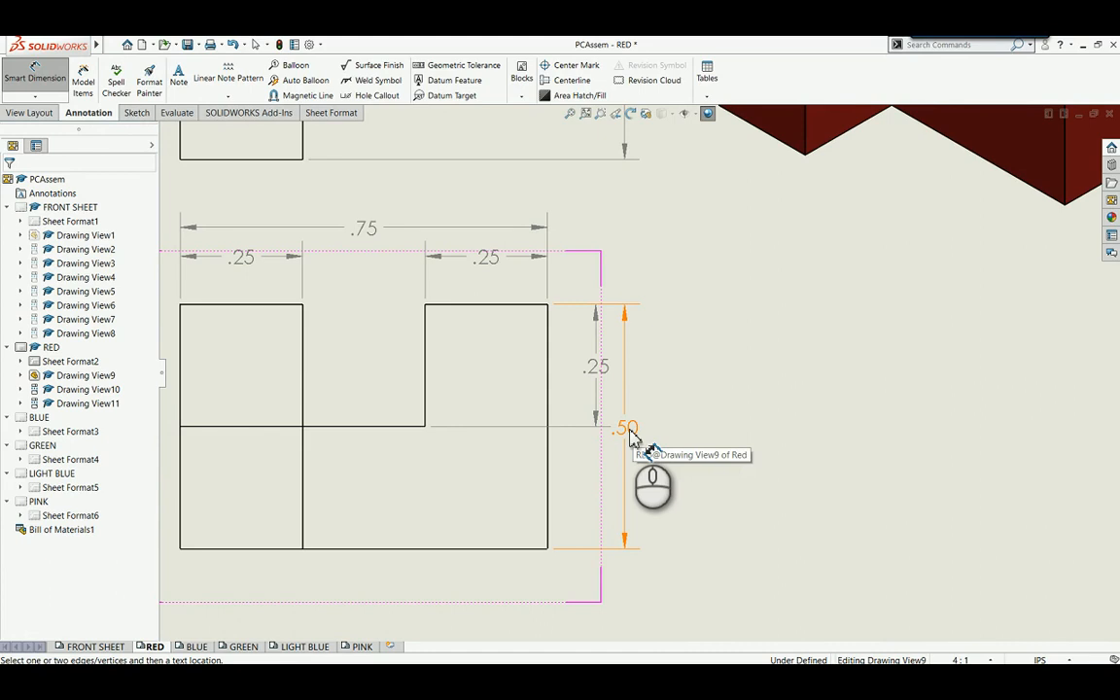
pyautogui.click(629, 435)
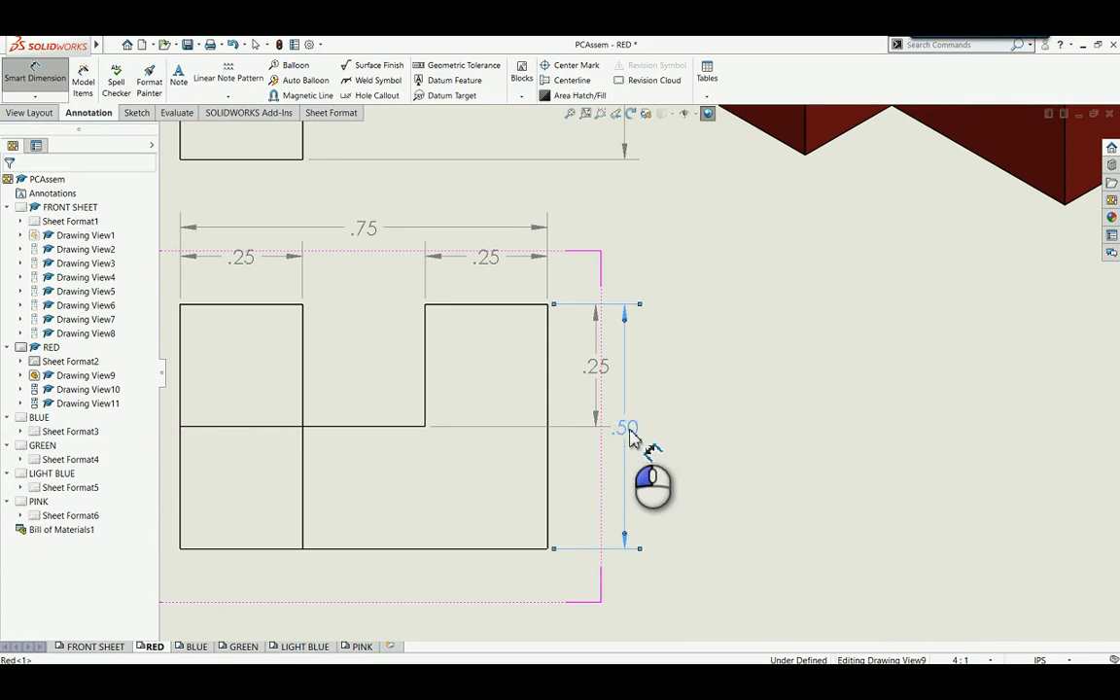
pyautogui.moveTo(629, 435); pyautogui.dragTo(629, 483)
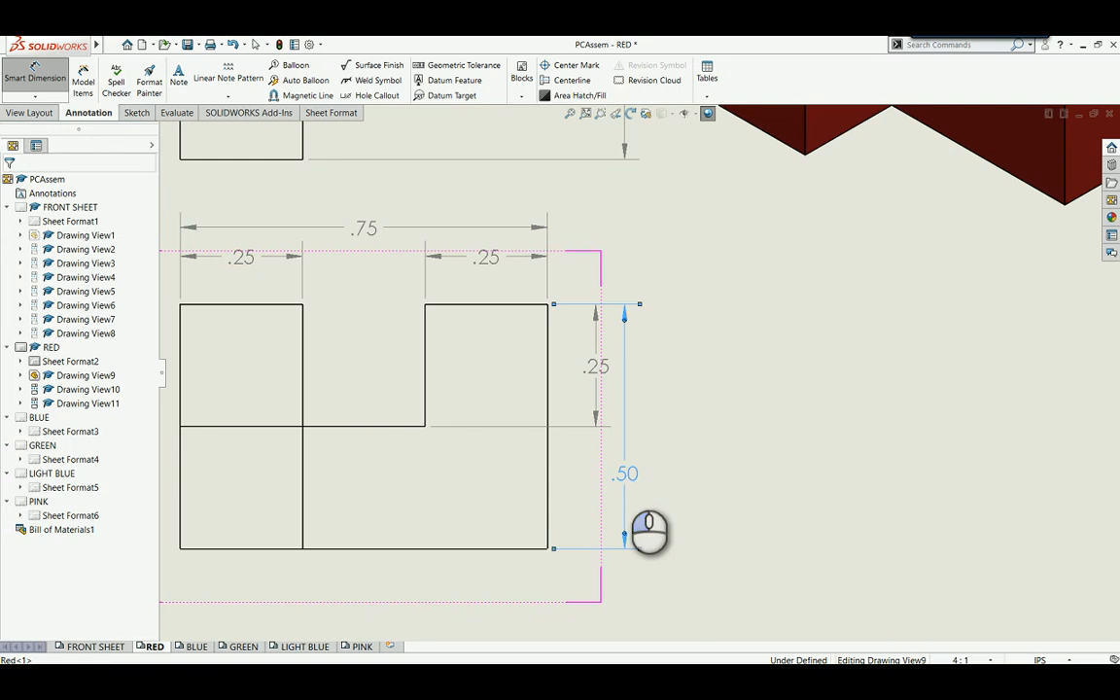
pyautogui.click(751, 453)
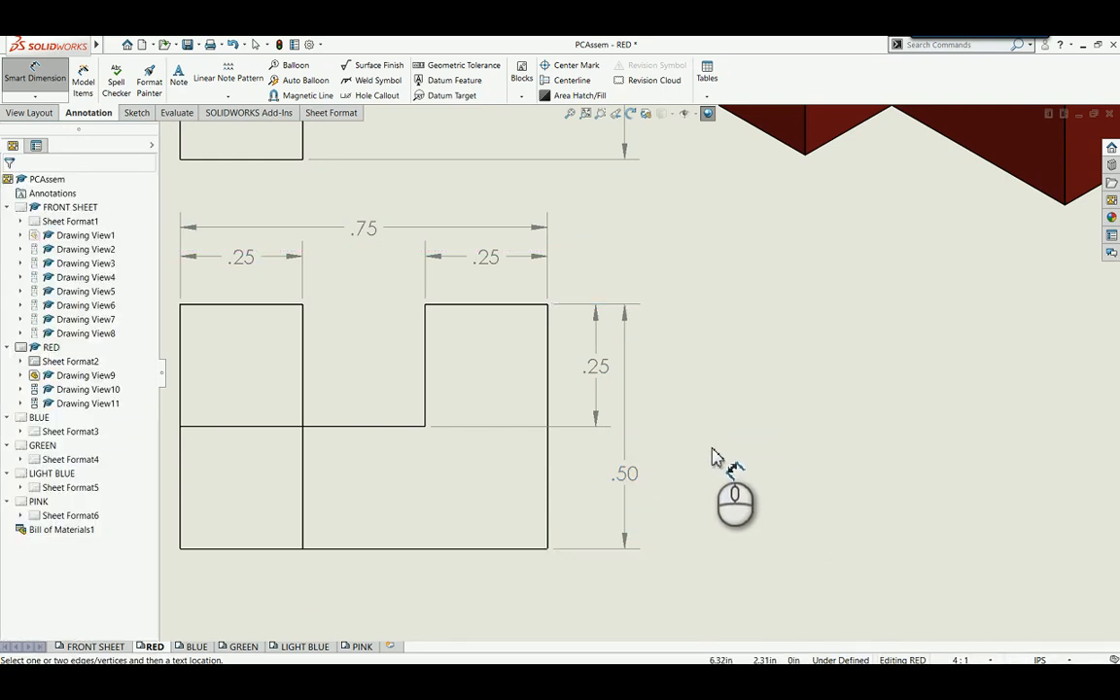
pyautogui.middleClick(716, 440)
pyautogui.middleClick(716, 441)
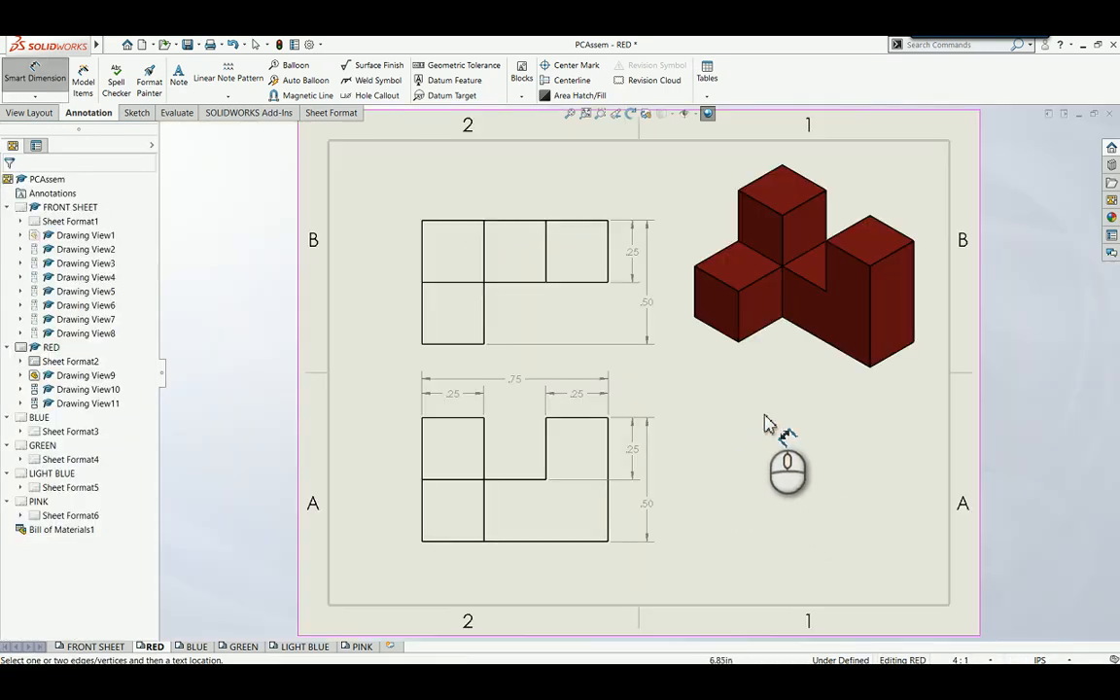